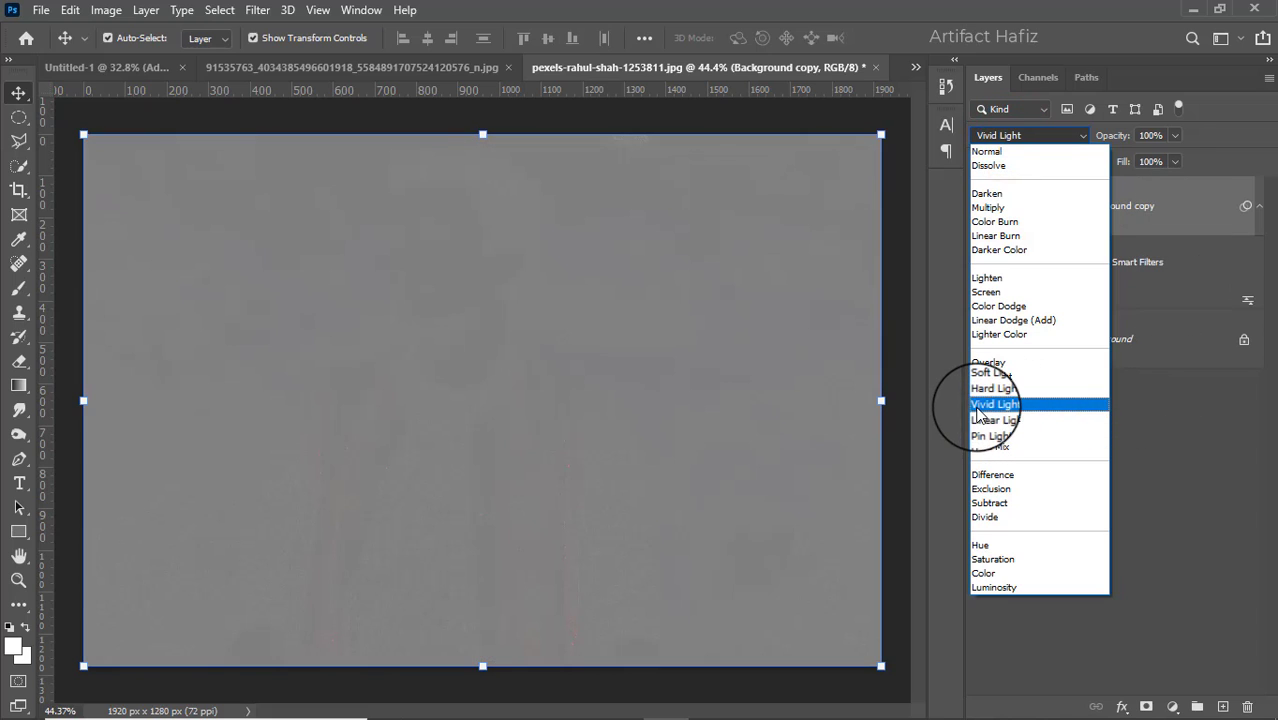
# - Set the Background copy layer's blend mode to Vivid Light
pyautogui.click(978, 406)
pyautogui.click(475, 298)
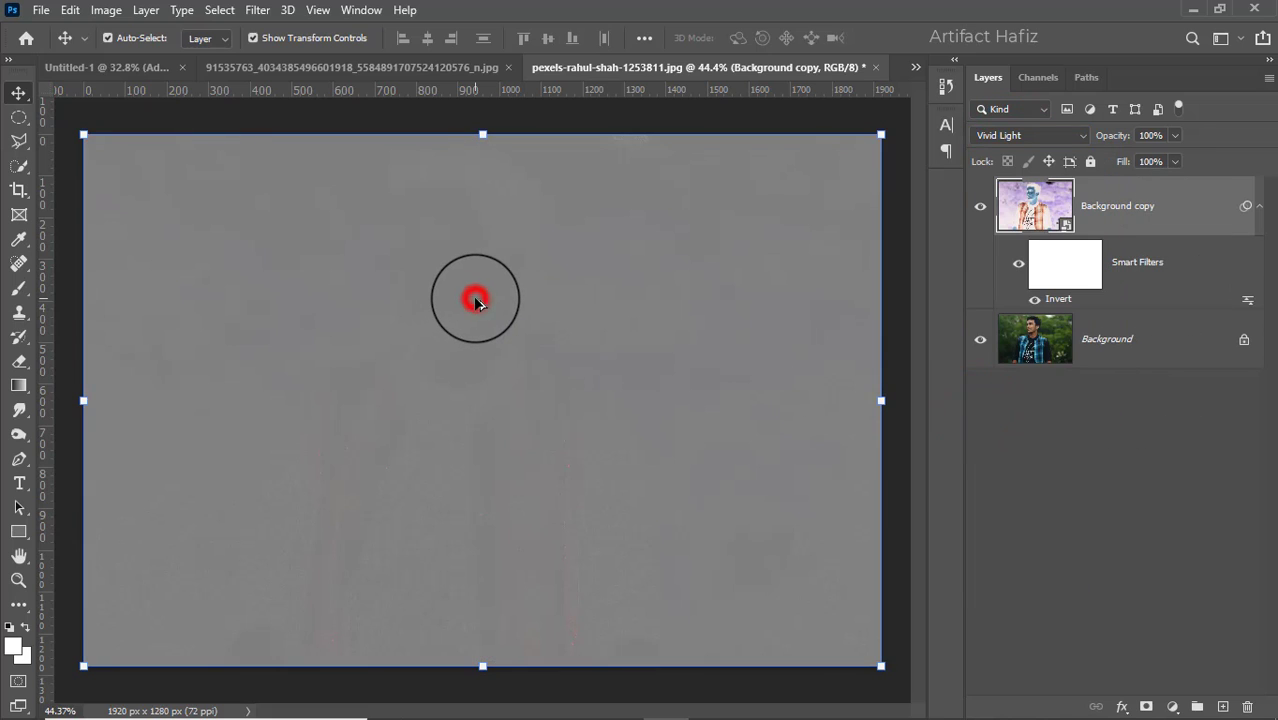
pyautogui.scroll(3, 476, 298)
pyautogui.moveTo(551, 324); pyautogui.dragTo(432, 346)
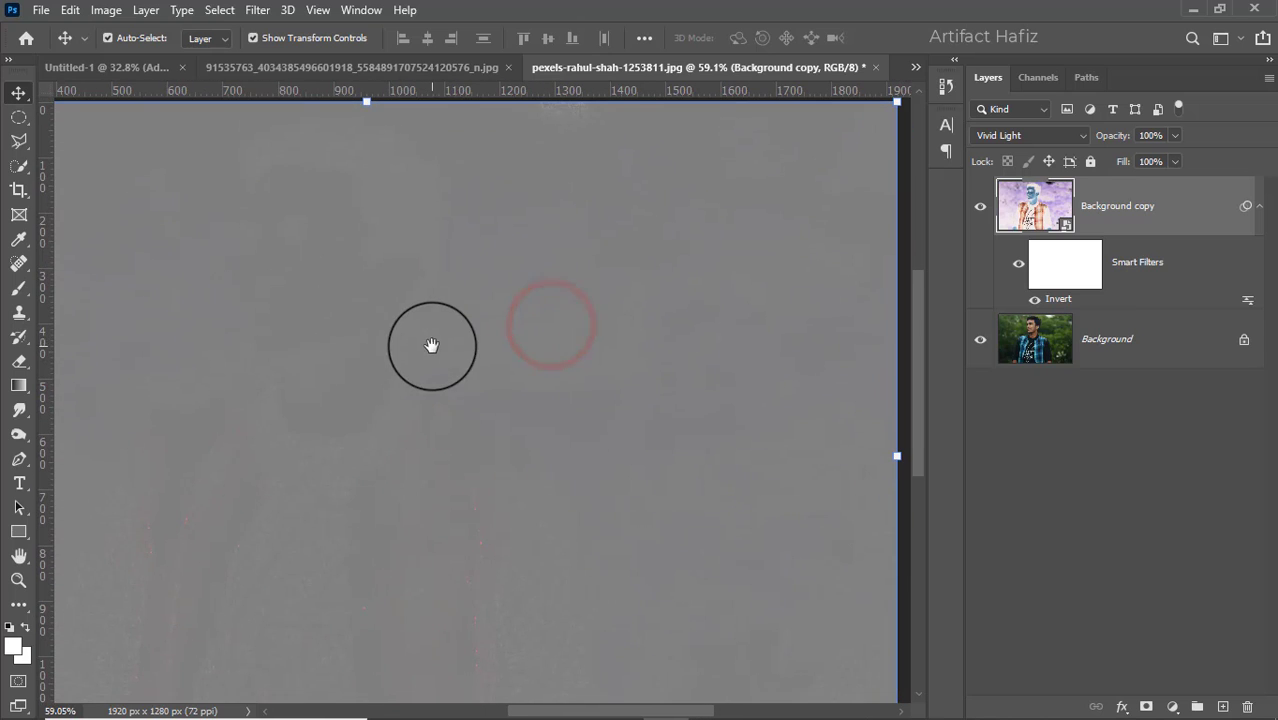
# - Apply a High Pass filter with a radius of 8.8 pixels to the Background copy layer
pyautogui.click(251, 14)
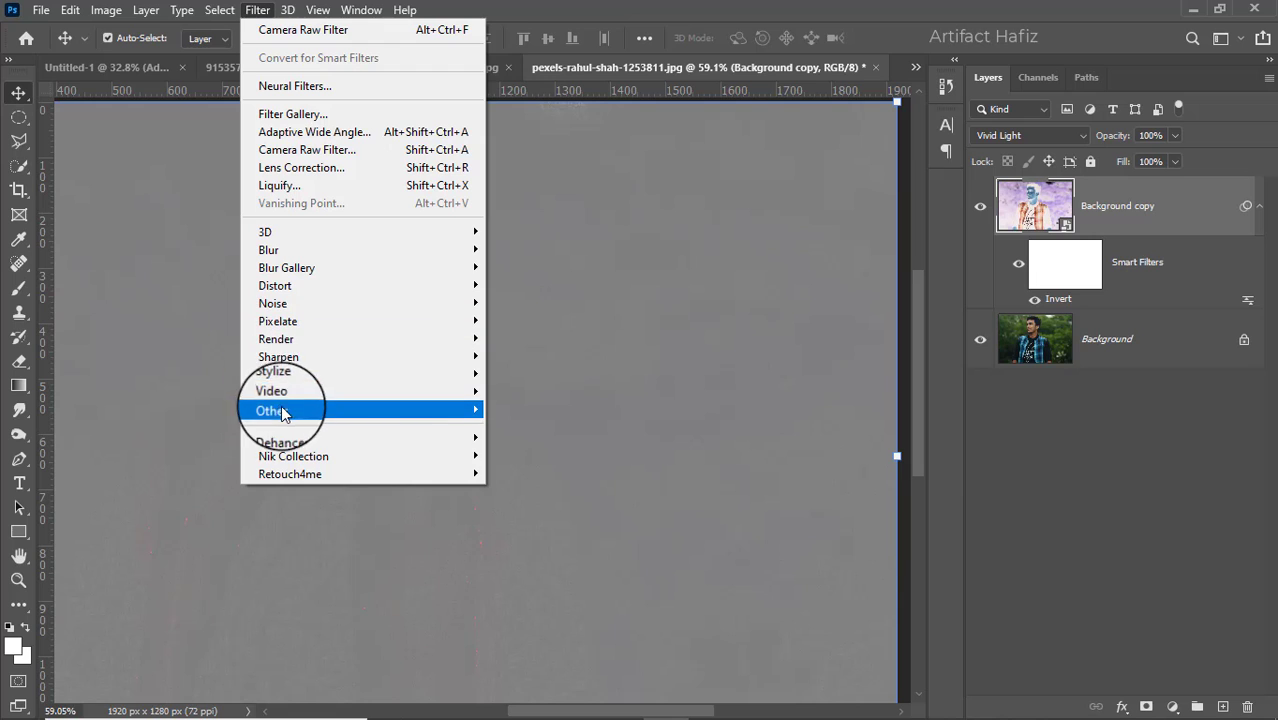
pyautogui.moveTo(405, 408)
pyautogui.click(512, 424)
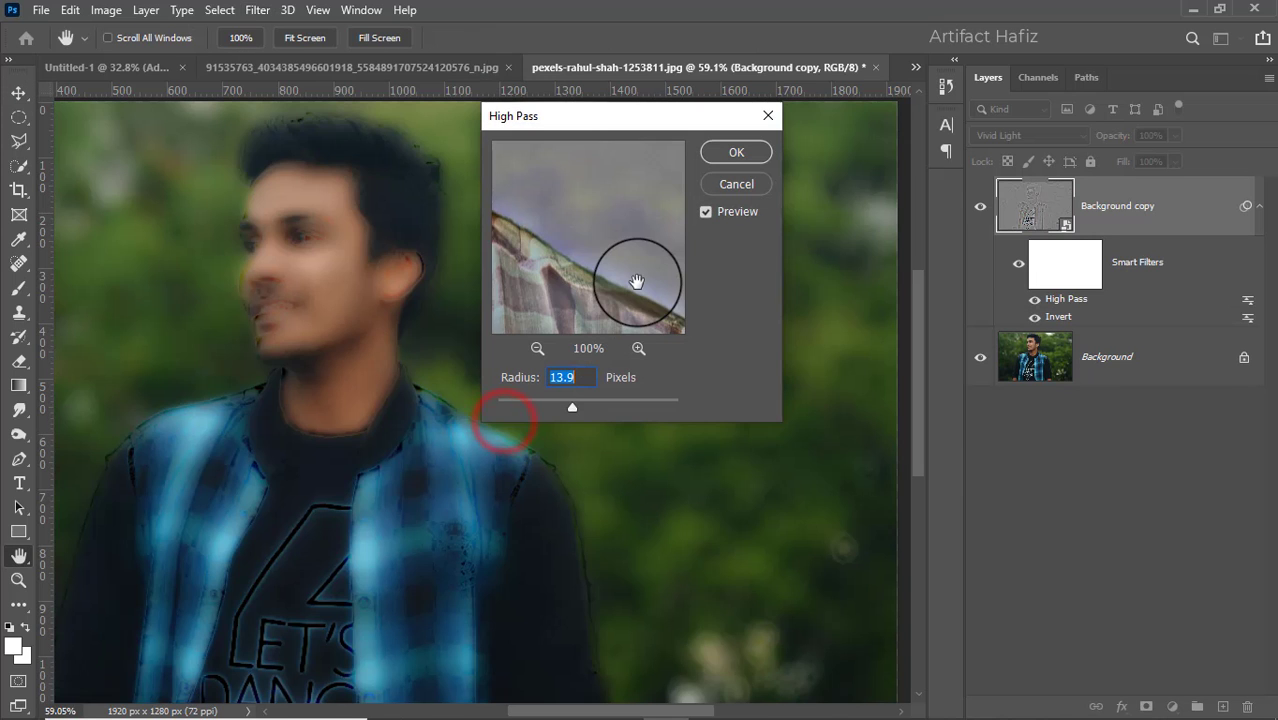
pyautogui.moveTo(581, 120); pyautogui.dragTo(743, 121)
pyautogui.moveTo(728, 400)
pyautogui.mouseDown()
pyautogui.moveTo(707, 402)
pyautogui.moveTo(728, 401)
pyautogui.mouseUp()
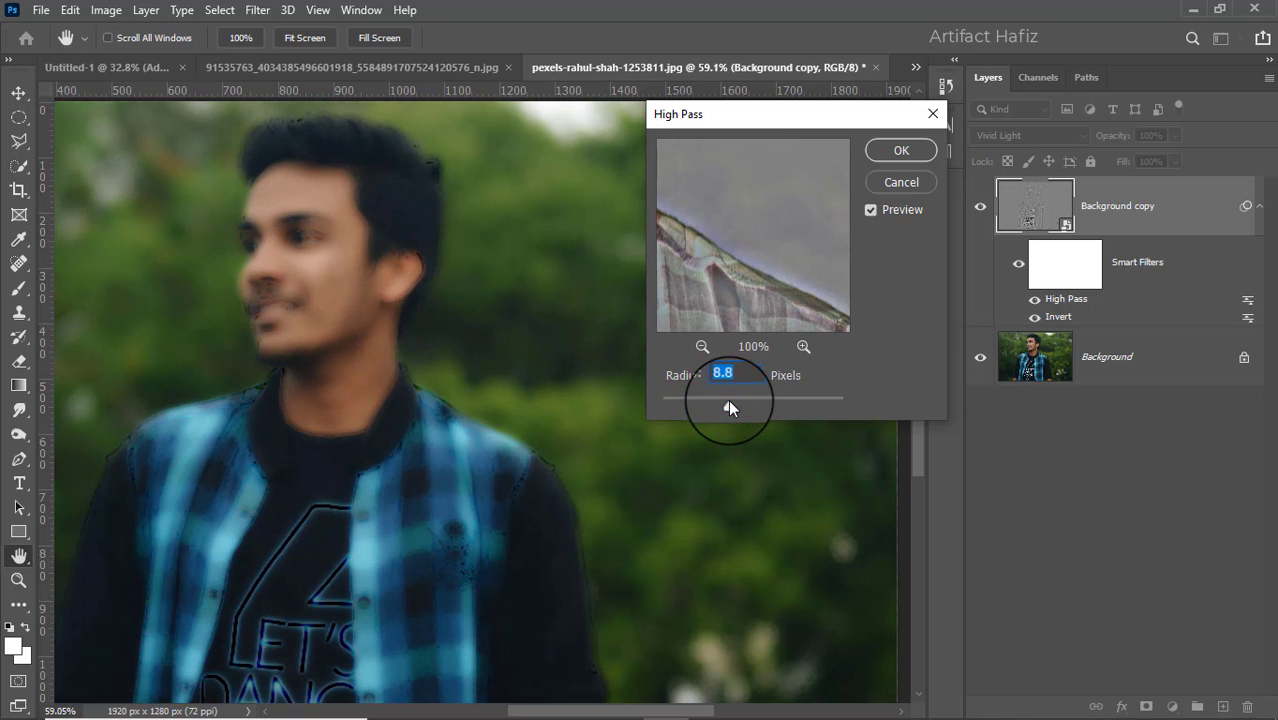
pyautogui.click(899, 150)
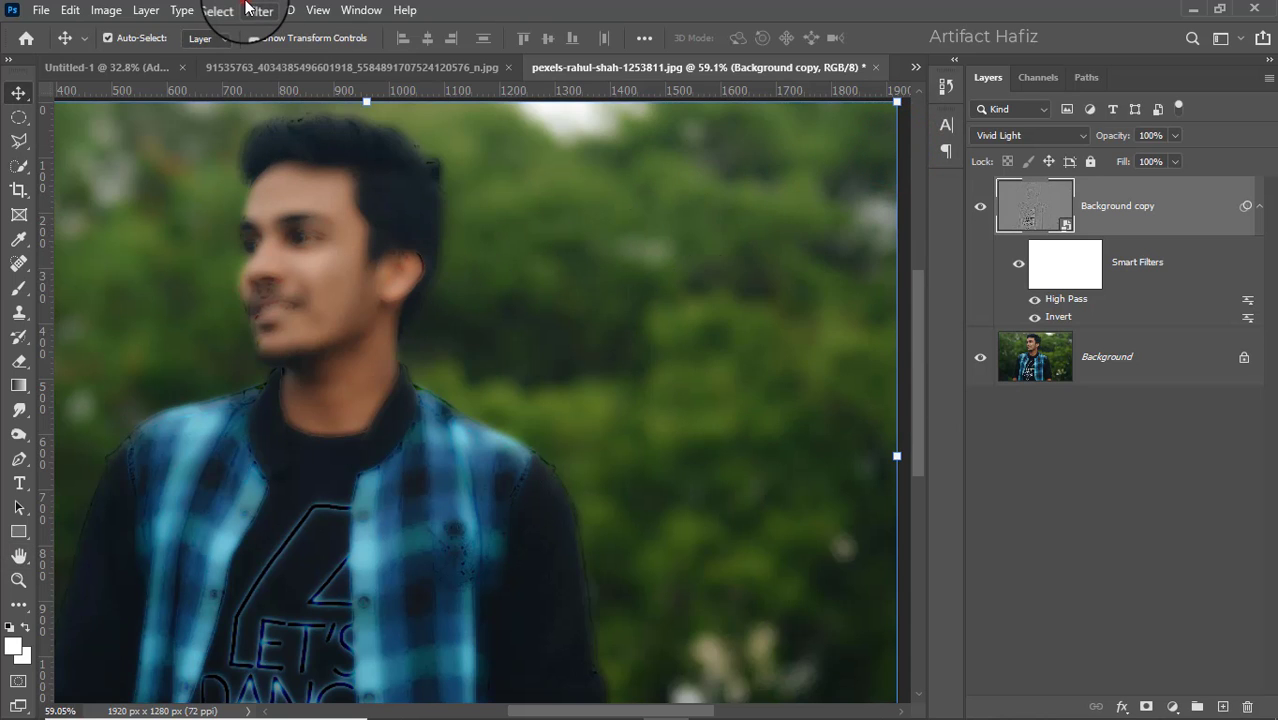
# - Apply a low-radius Gaussian Blur to the Background copy layer and compare the face with the layer hidden and shown
pyautogui.click(255, 10)
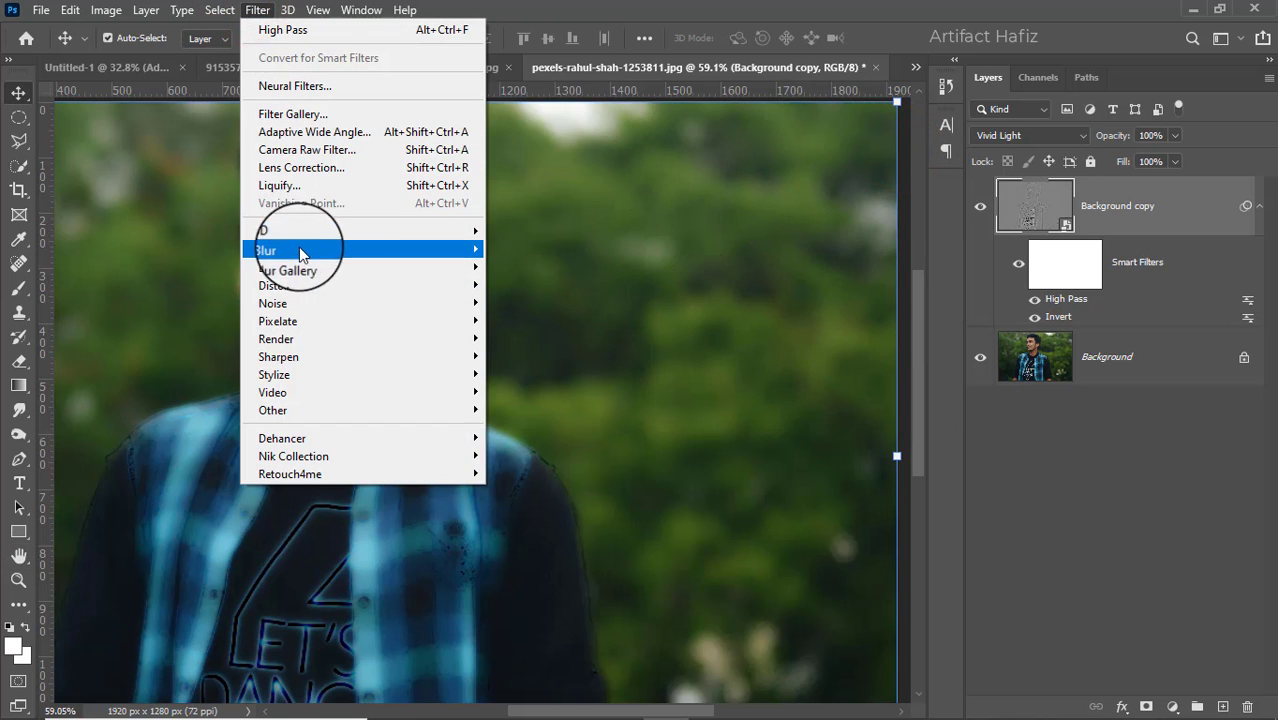
pyautogui.moveTo(428, 251)
pyautogui.click(522, 322)
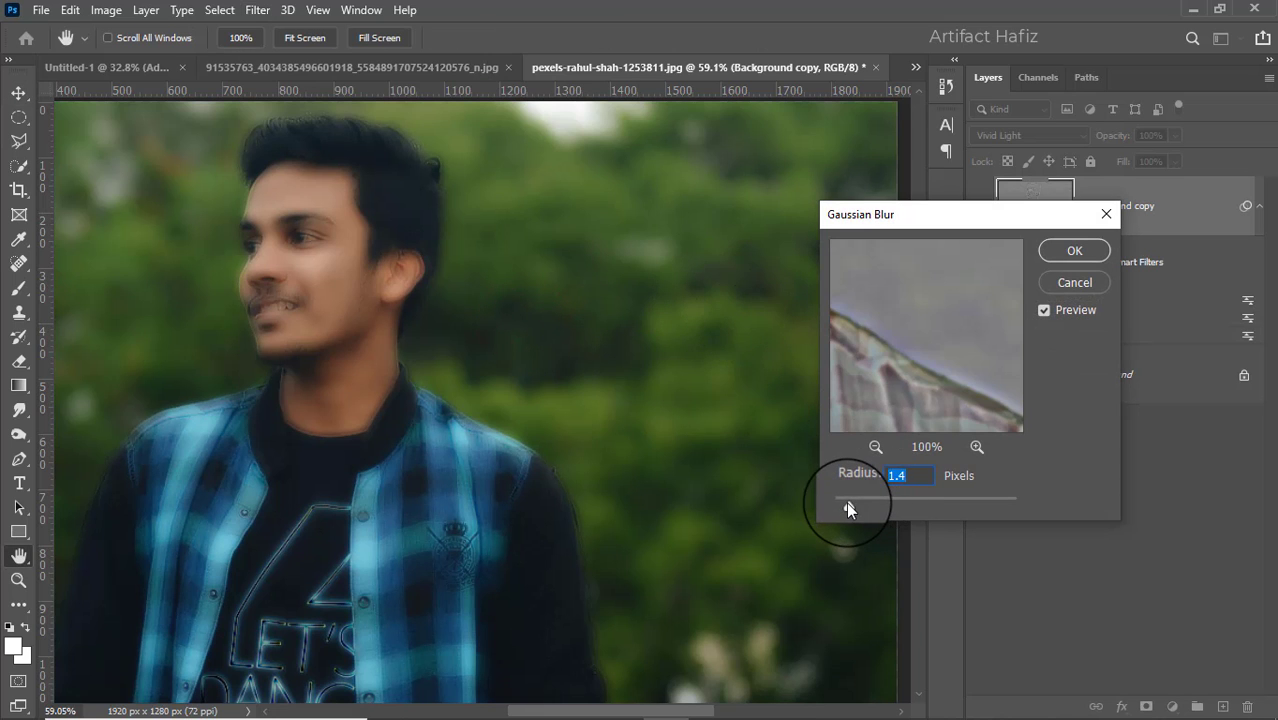
pyautogui.moveTo(855, 508); pyautogui.dragTo(856, 505)
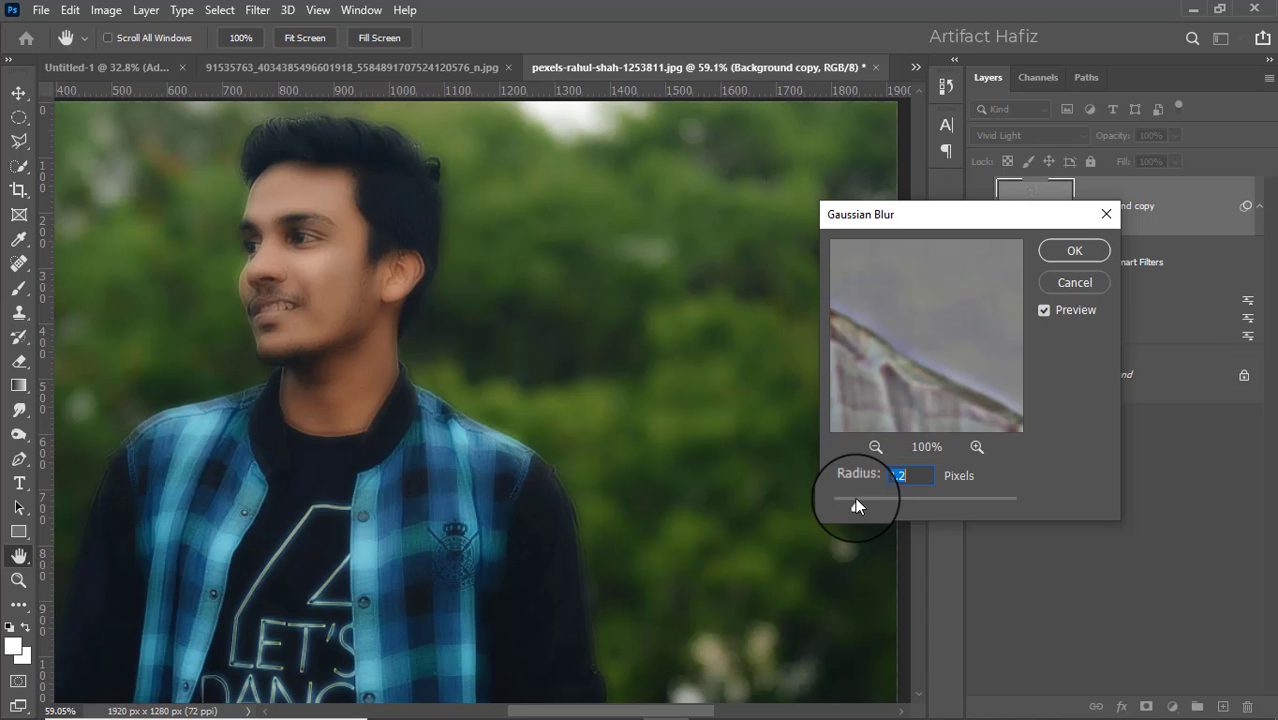
pyautogui.click(1070, 249)
pyautogui.scroll(4, 300, 254)
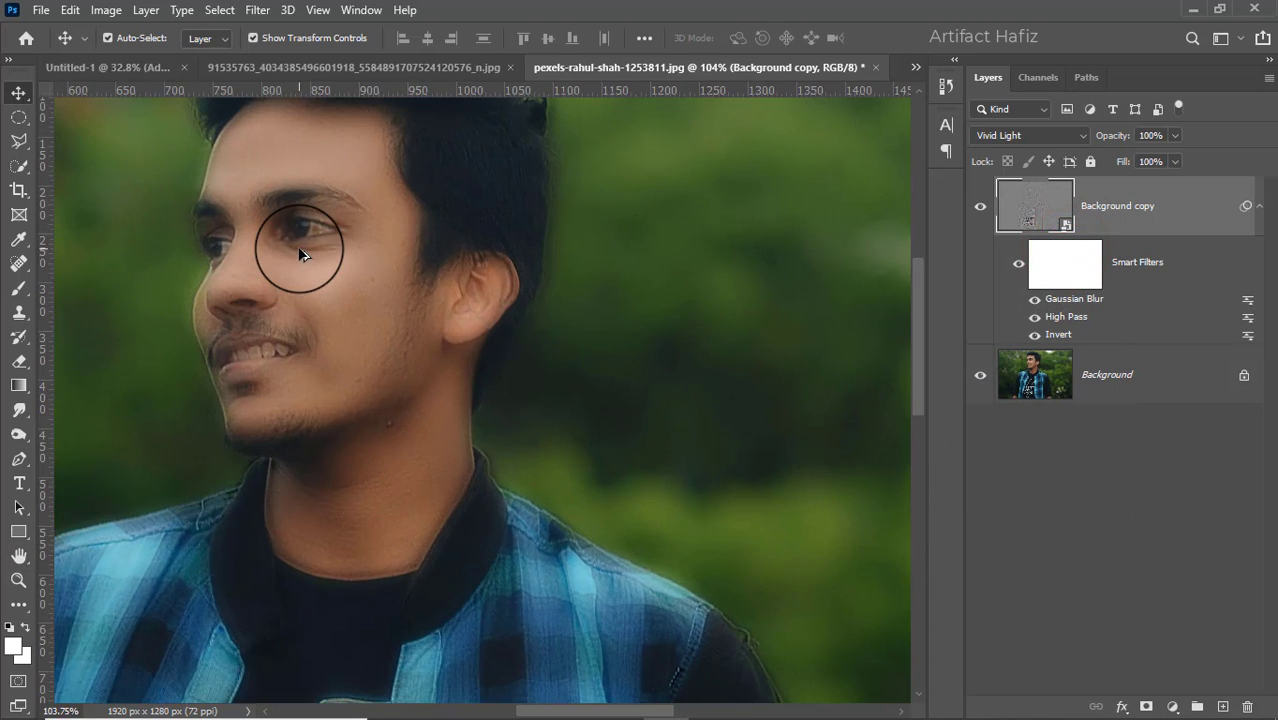
pyautogui.click(981, 208)
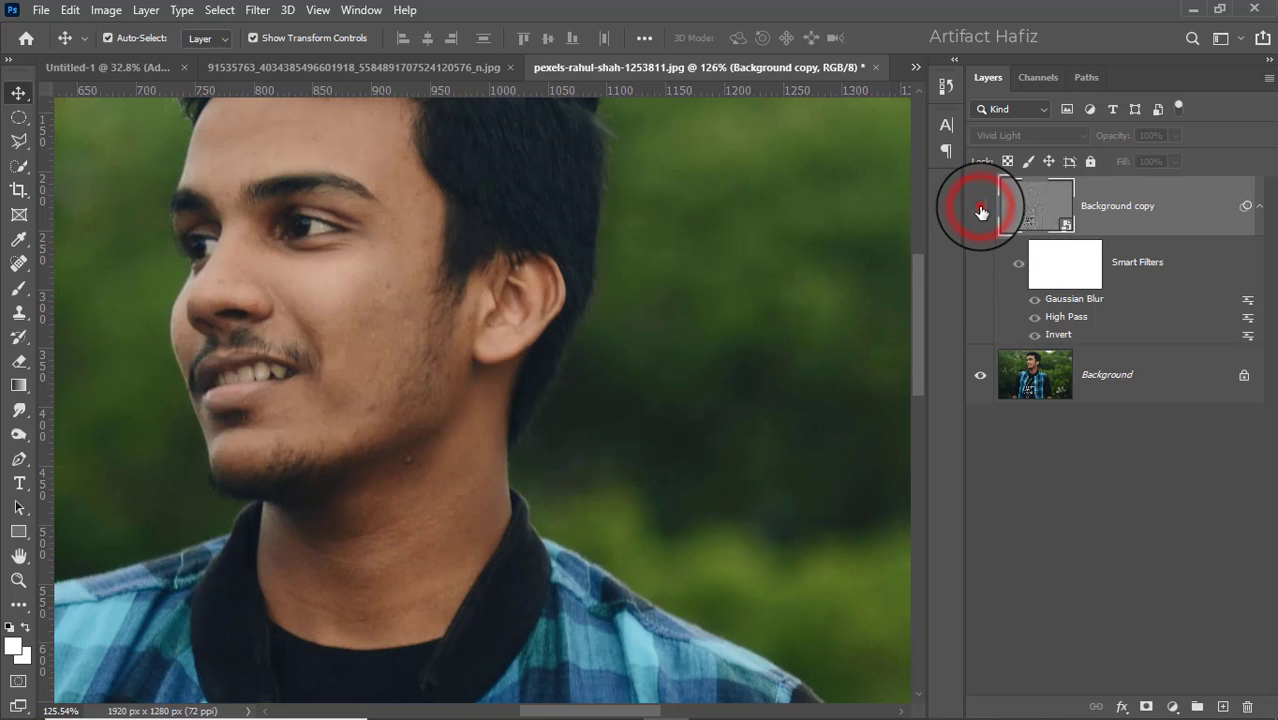
pyautogui.click(981, 208)
# - Add a layer mask to the Background copy layer and invert the mask to black
pyautogui.moveTo(488, 257); pyautogui.dragTo(565, 368)
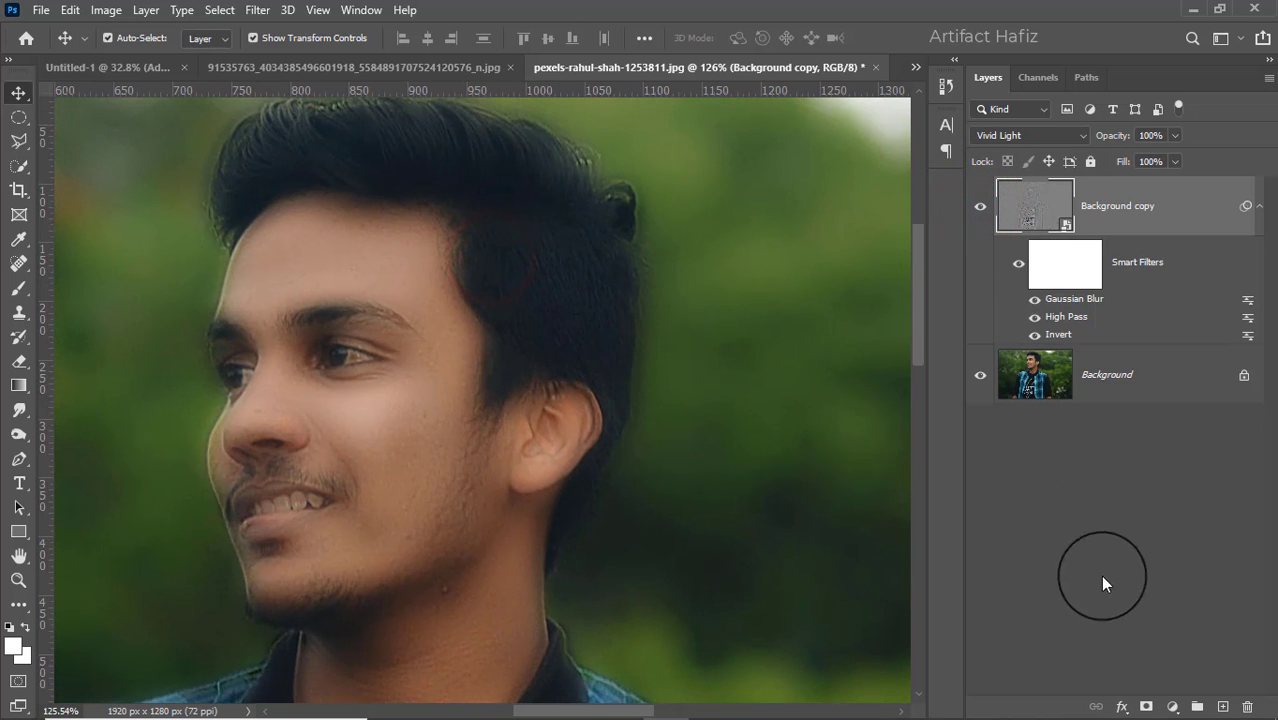
pyautogui.click(1146, 706)
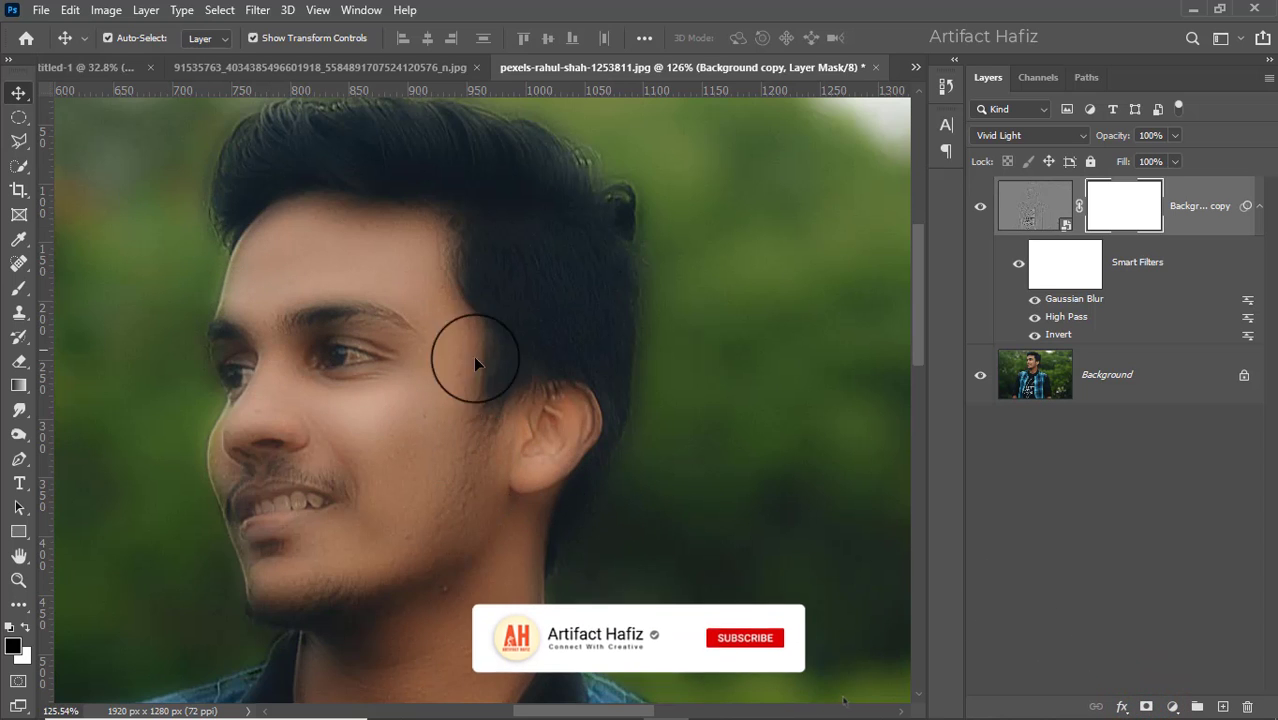
pyautogui.click(1110, 205)
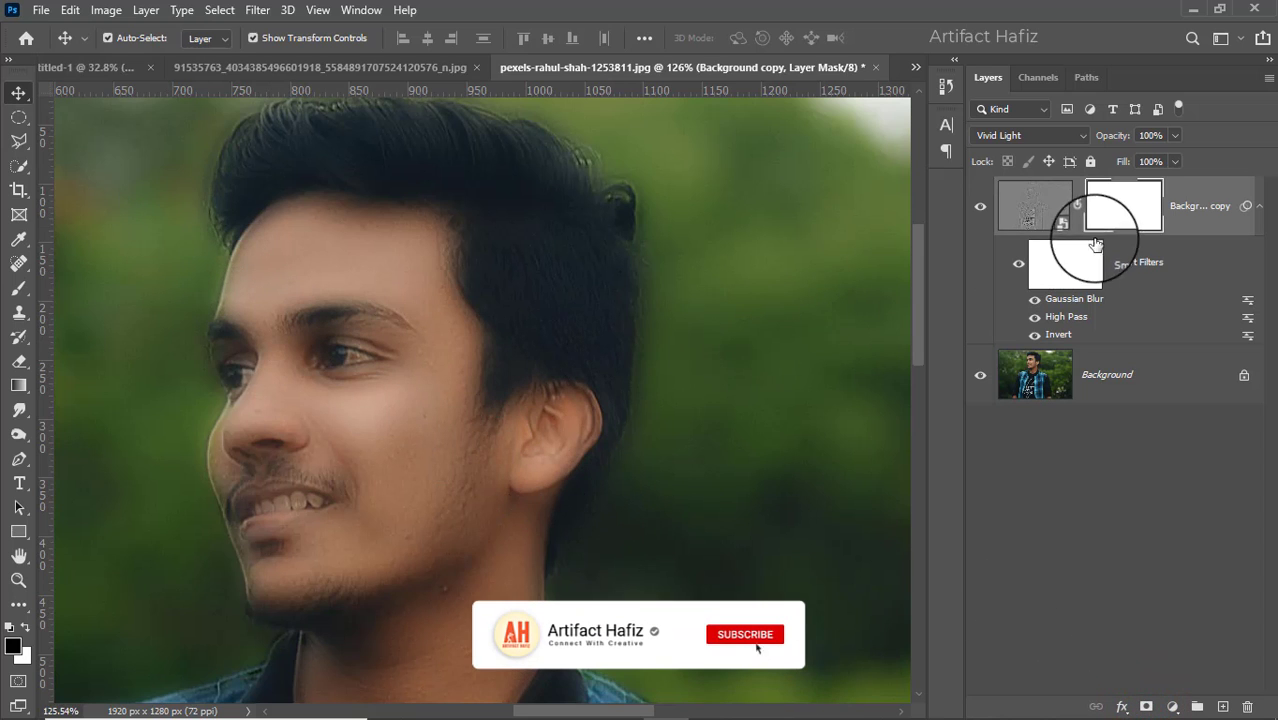
pyautogui.click(106, 10)
pyautogui.moveTo(238, 63)
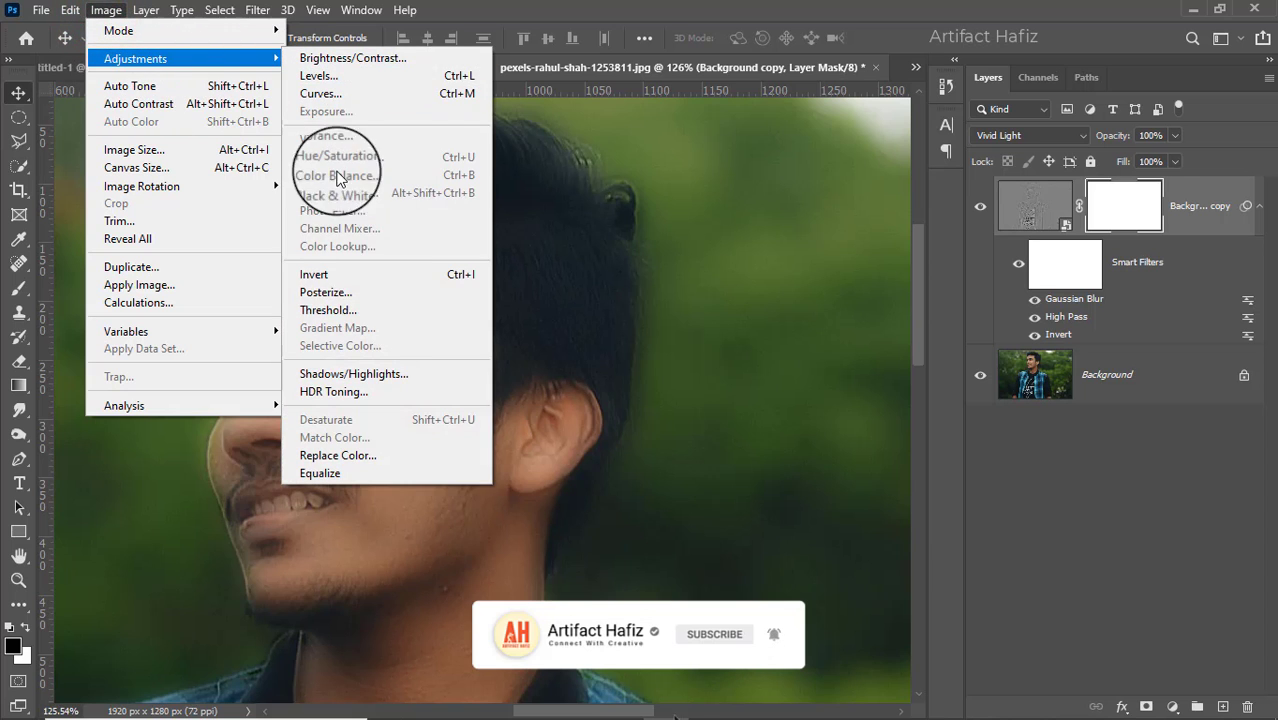
pyautogui.click(330, 273)
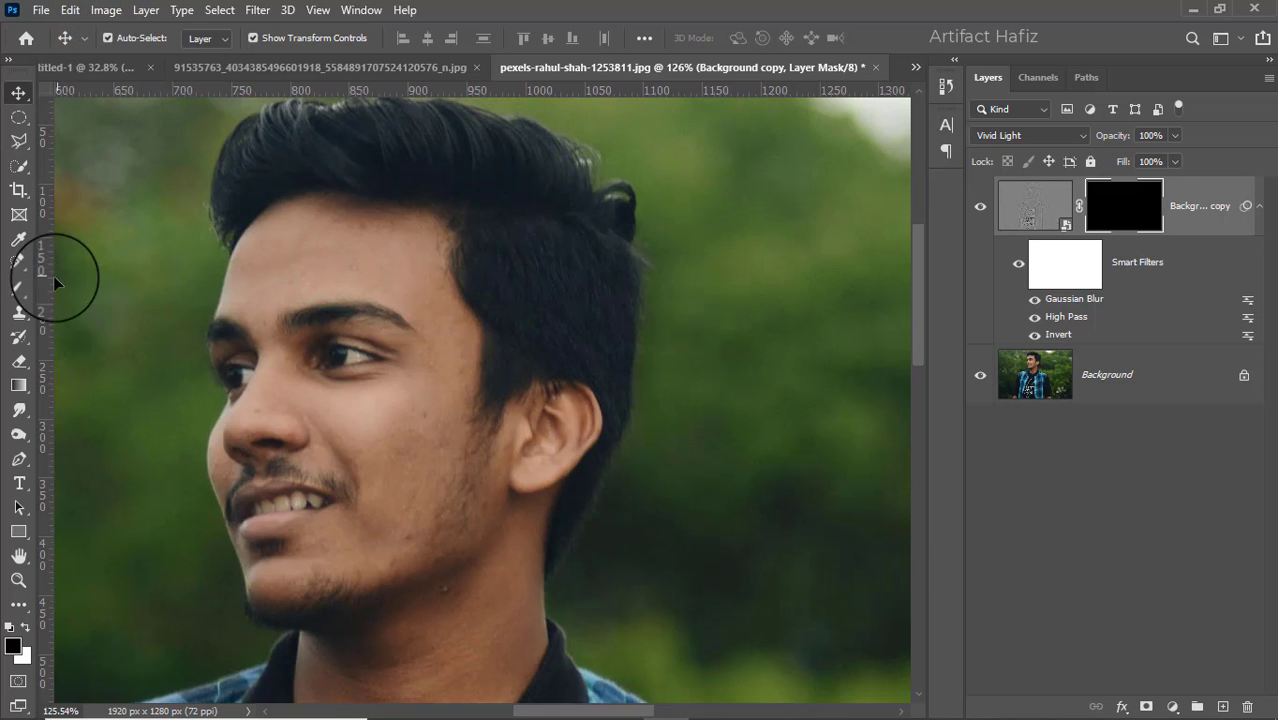
# - Set up the Brush tool with the Soft Round brush at 0% hardness and a size of 35 px
pyautogui.click(18, 288)
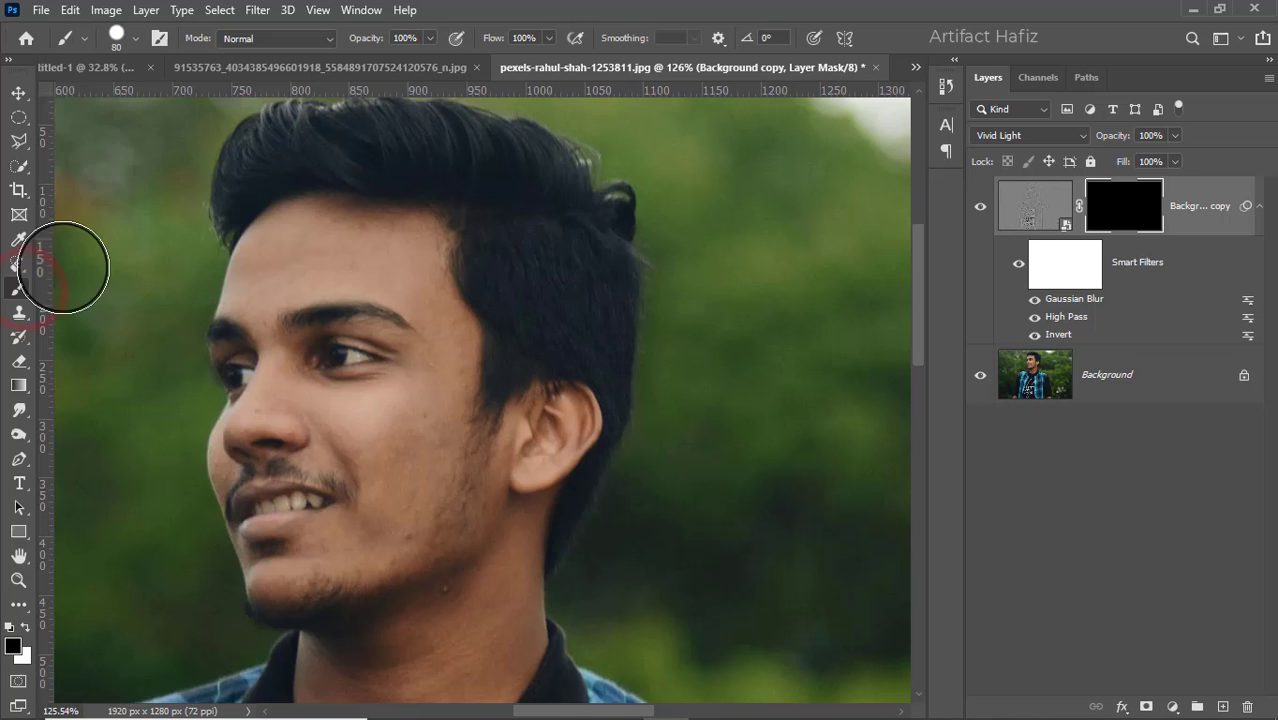
pyautogui.click(122, 39)
pyautogui.click(93, 270)
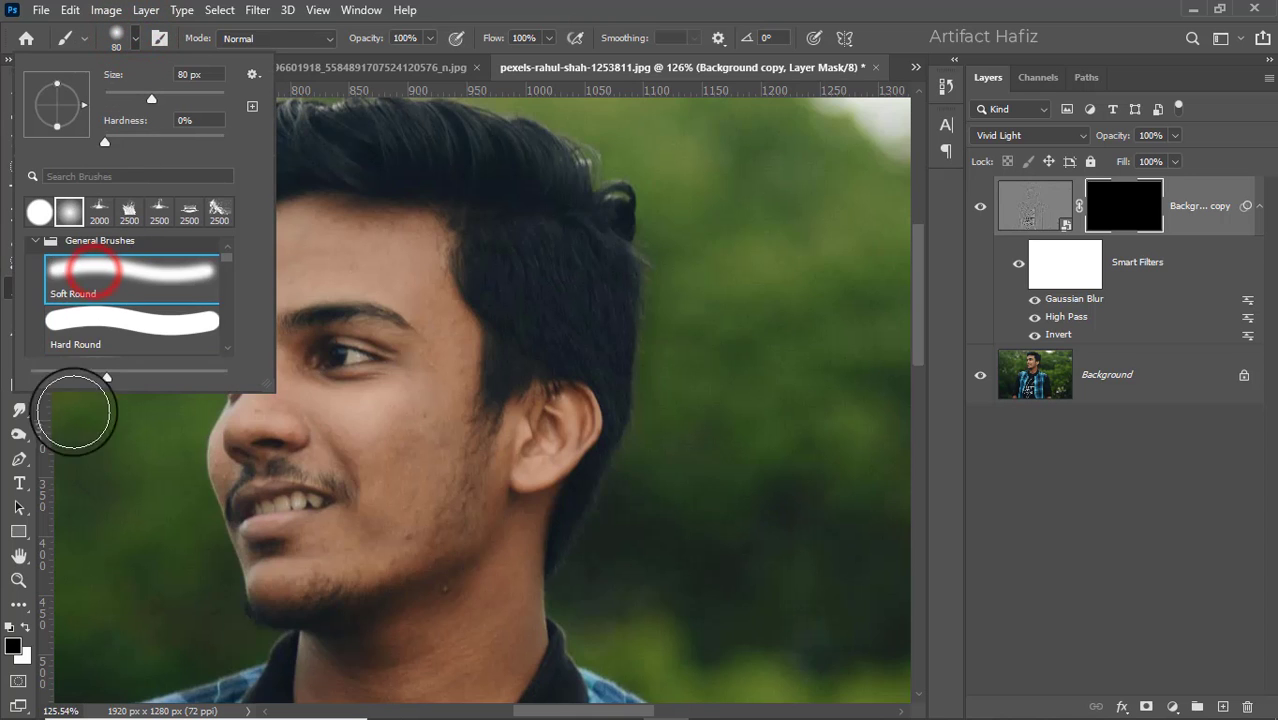
pyautogui.click(26, 627)
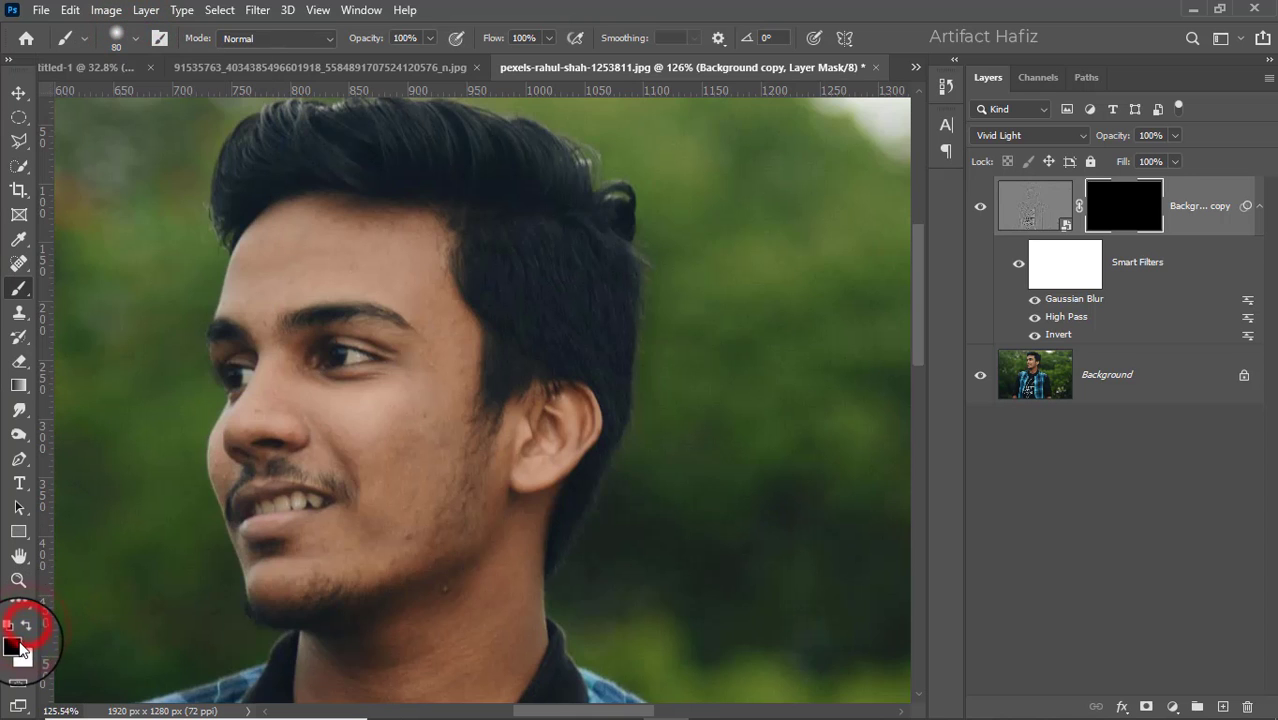
pyautogui.moveTo(426, 38); pyautogui.dragTo(444, 60)
pyautogui.scroll(3, 343, 246)
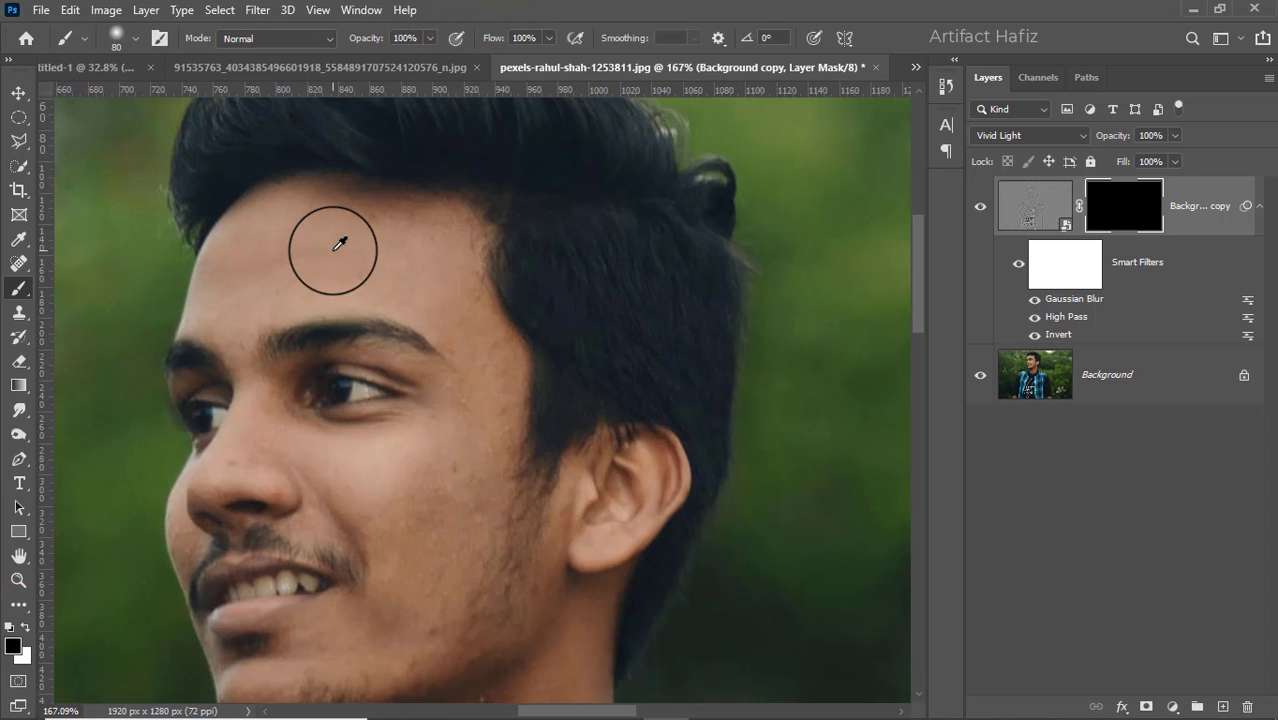
pyautogui.press('[')
pyautogui.press('[')
pyautogui.press('[')
pyautogui.press('[')
pyautogui.press('[')
# - Make white the foreground colour and paint on the layer mask over the forehead to smooth its skin
pyautogui.moveTo(265, 217)
pyautogui.mouseDown()
pyautogui.moveTo(226, 269)
pyautogui.moveTo(282, 233)
pyautogui.moveTo(299, 277)
pyautogui.mouseUp()
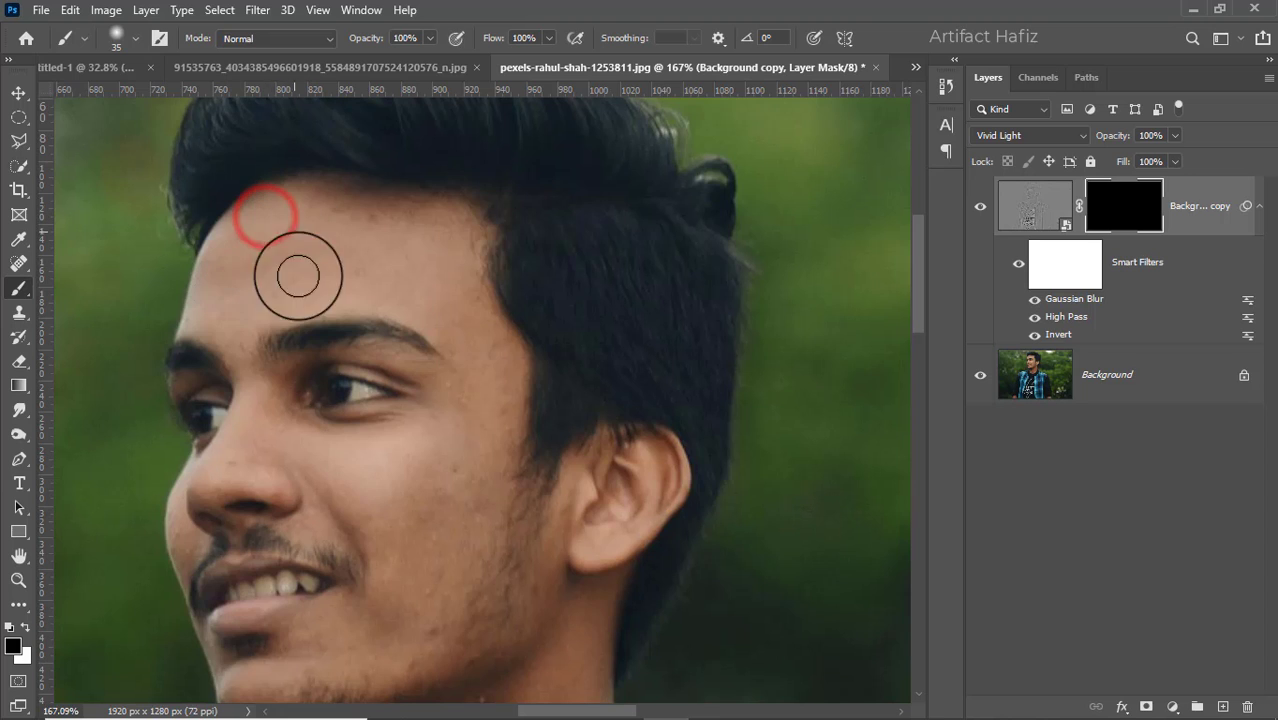
pyautogui.moveTo(263, 319); pyautogui.dragTo(256, 284)
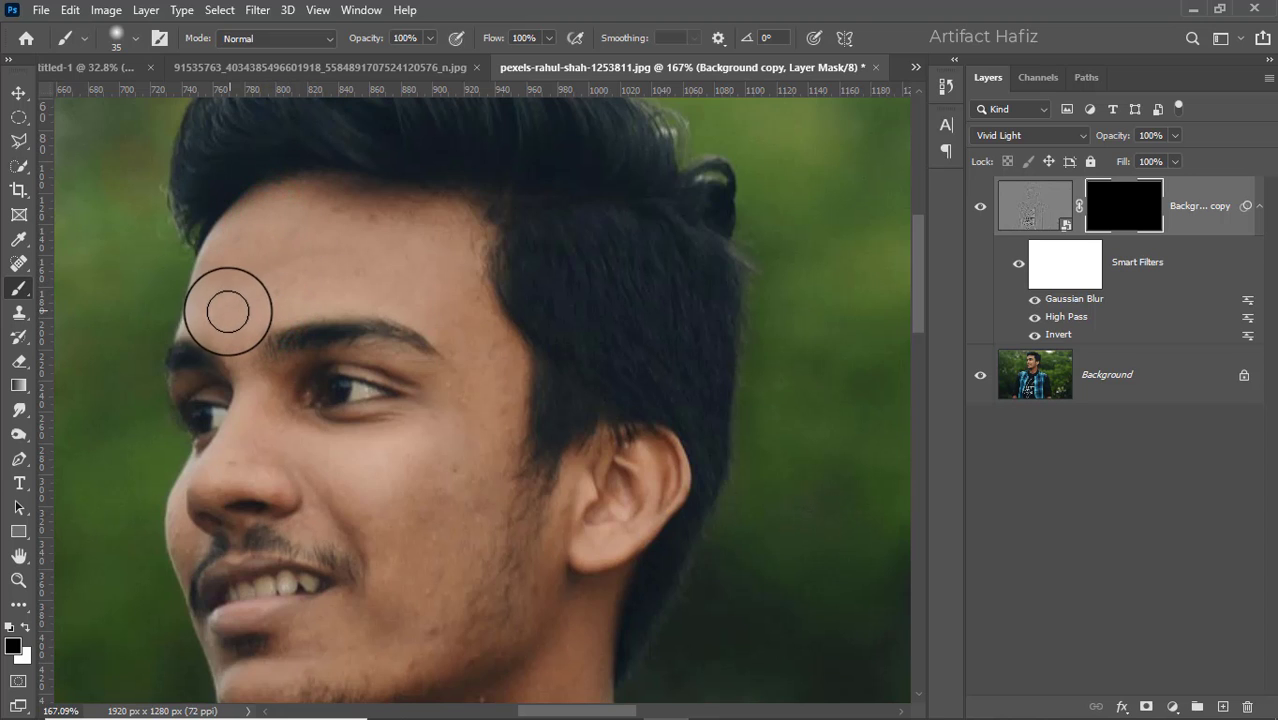
pyautogui.click(25, 632)
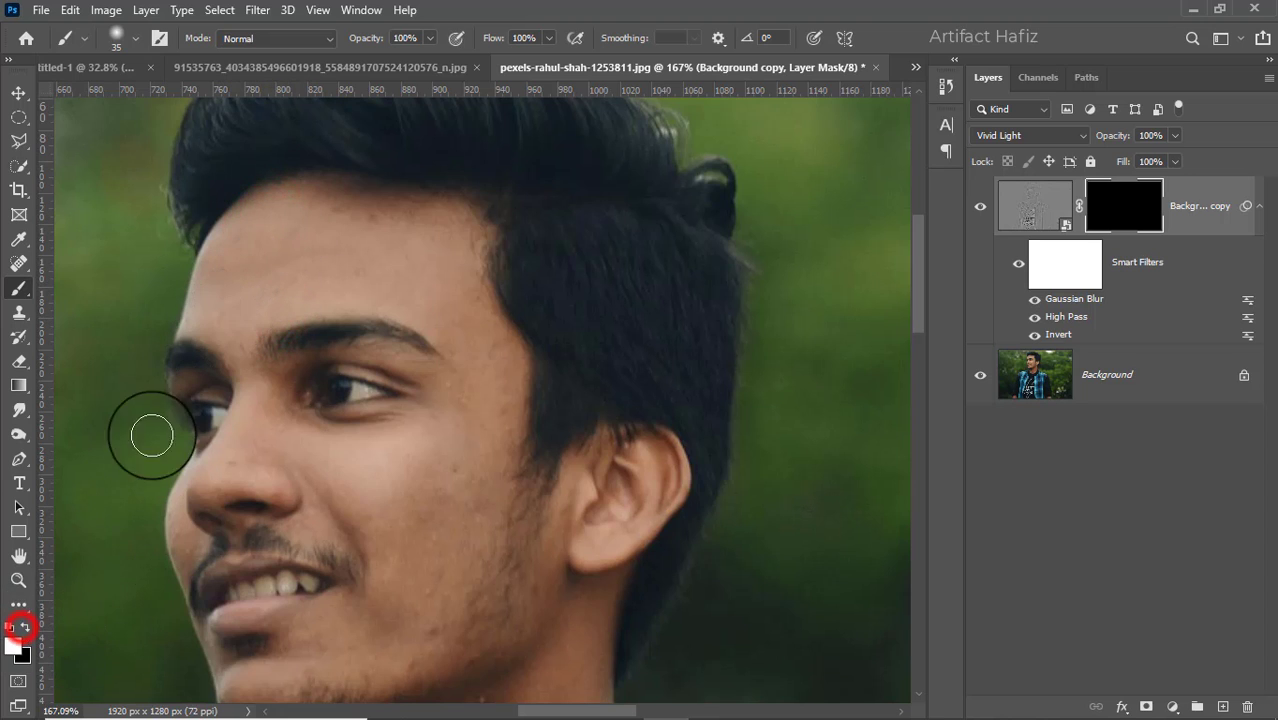
pyautogui.click(253, 228)
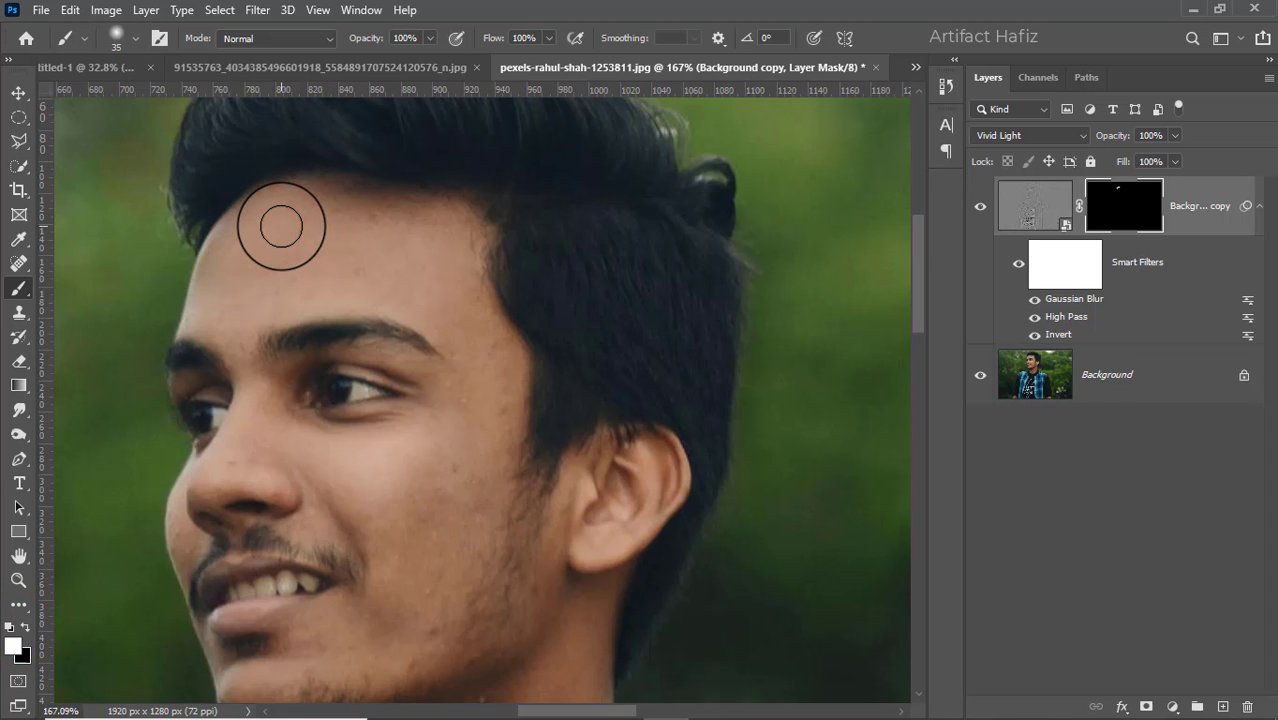
pyautogui.click(265, 228)
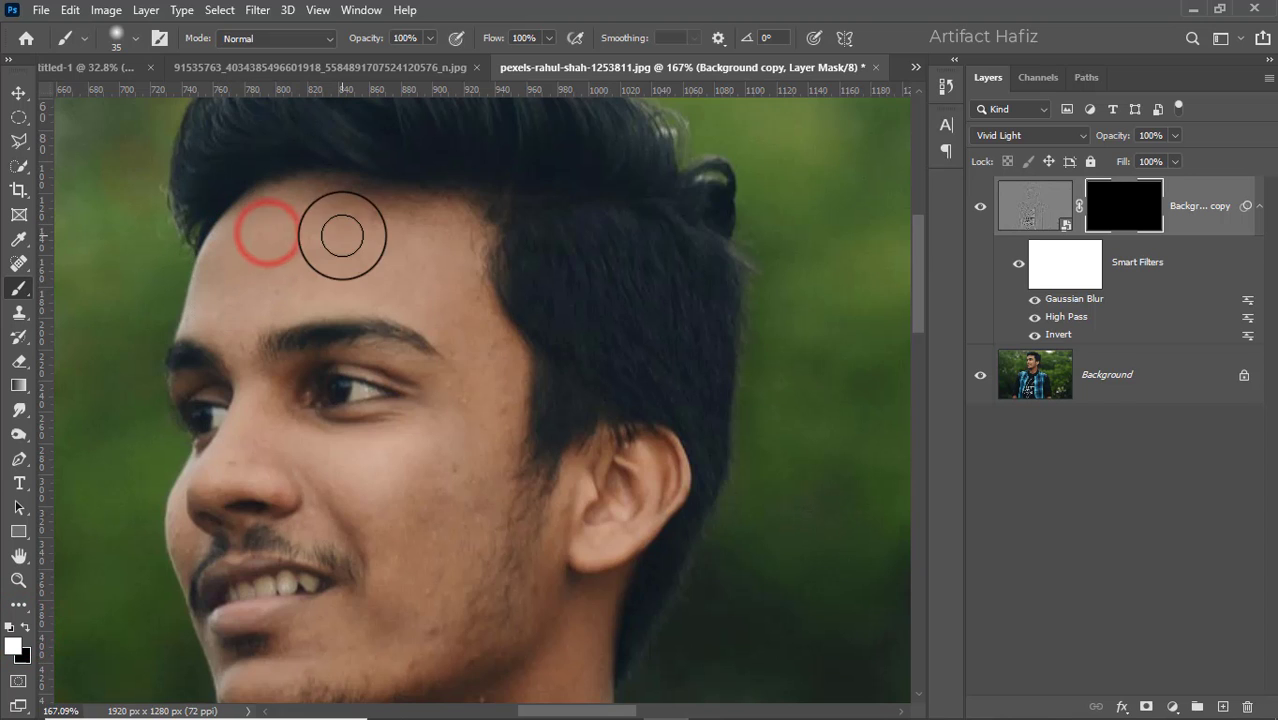
pyautogui.click(314, 214)
pyautogui.click(414, 228)
pyautogui.click(297, 265)
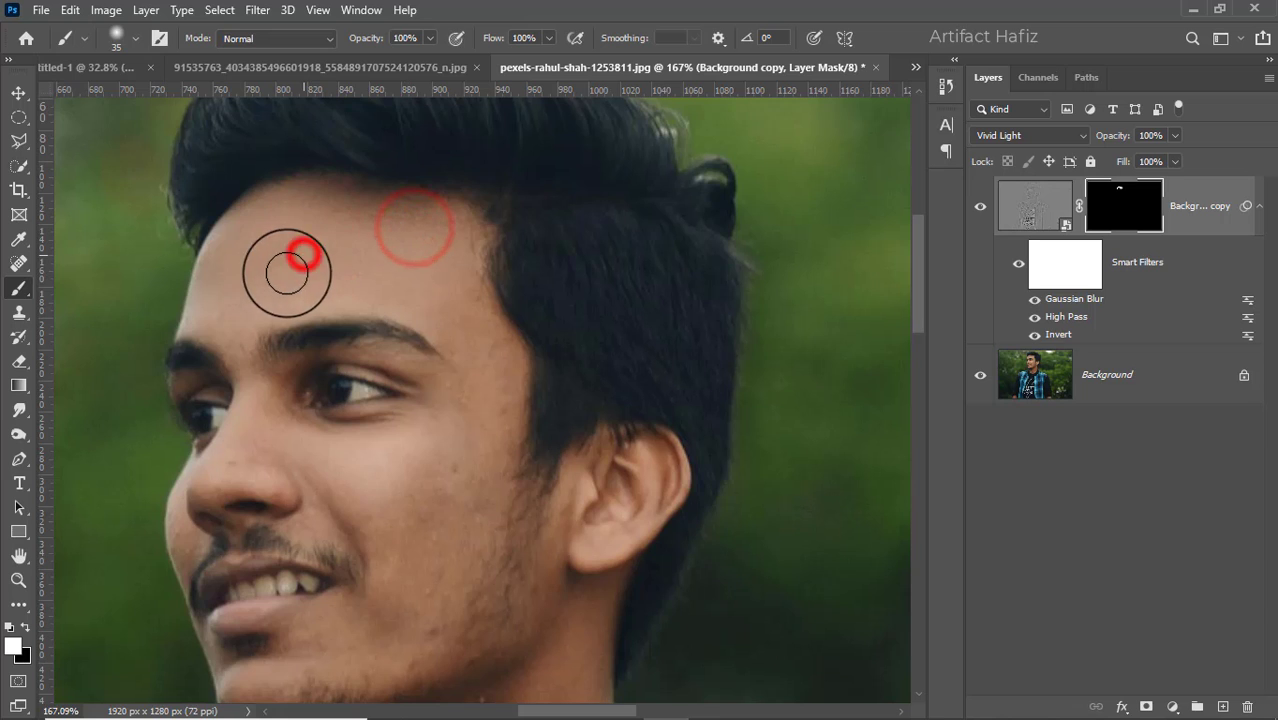
pyautogui.click(358, 277)
pyautogui.click(250, 293)
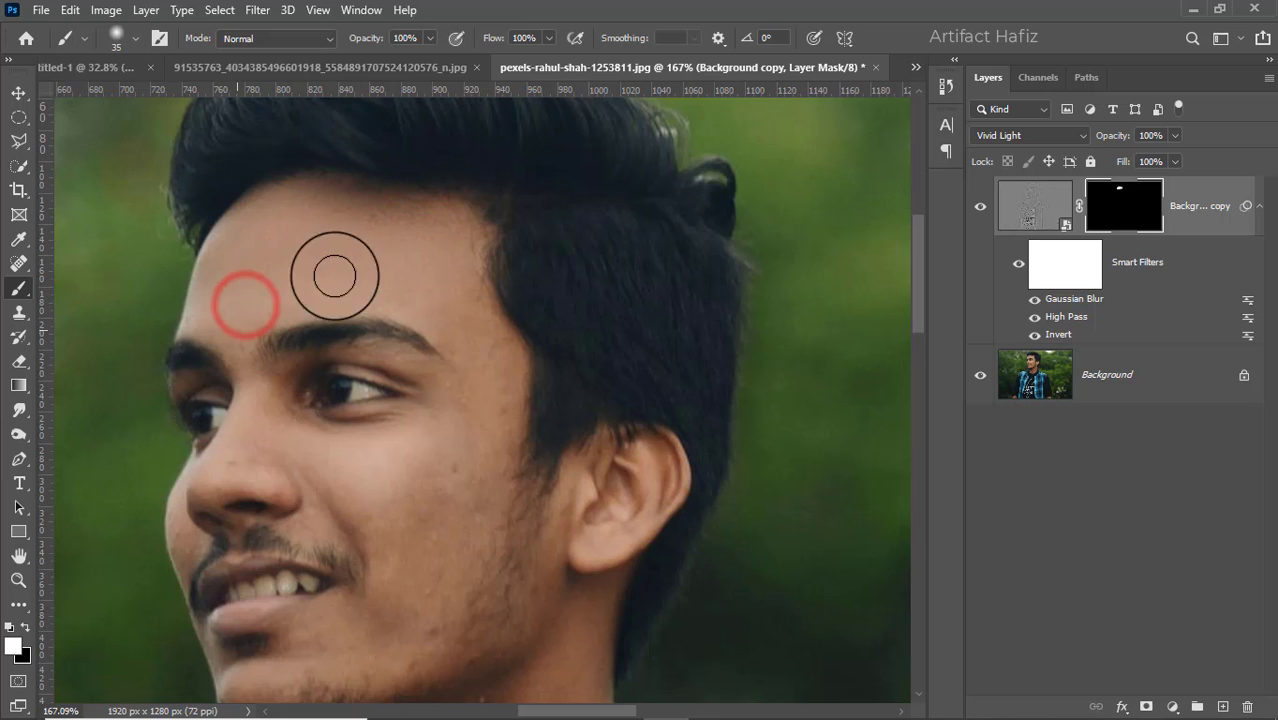
pyautogui.click(408, 266)
pyautogui.click(466, 302)
pyautogui.click(465, 337)
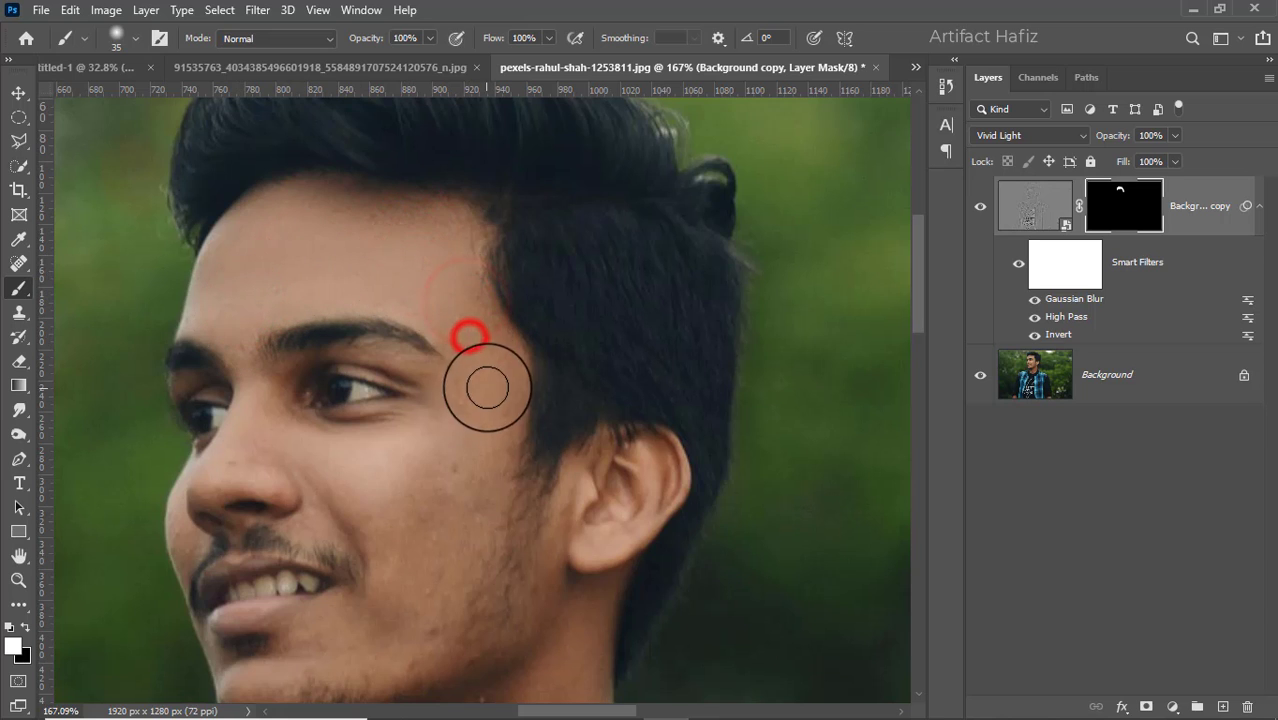
# - Paint white on the layer mask over the temple beside the eye and the upper cheek to smooth the skin
pyautogui.click(488, 412)
pyautogui.click(458, 405)
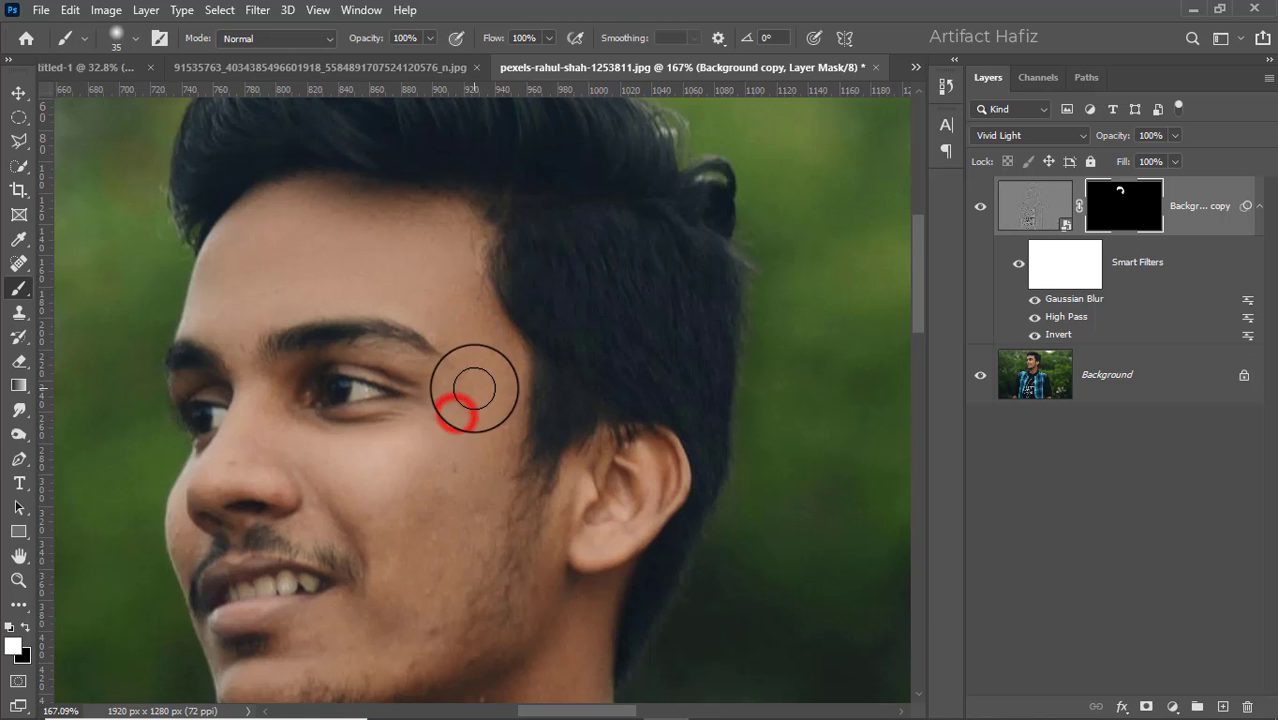
pyautogui.click(354, 445)
pyautogui.click(441, 493)
pyautogui.click(468, 482)
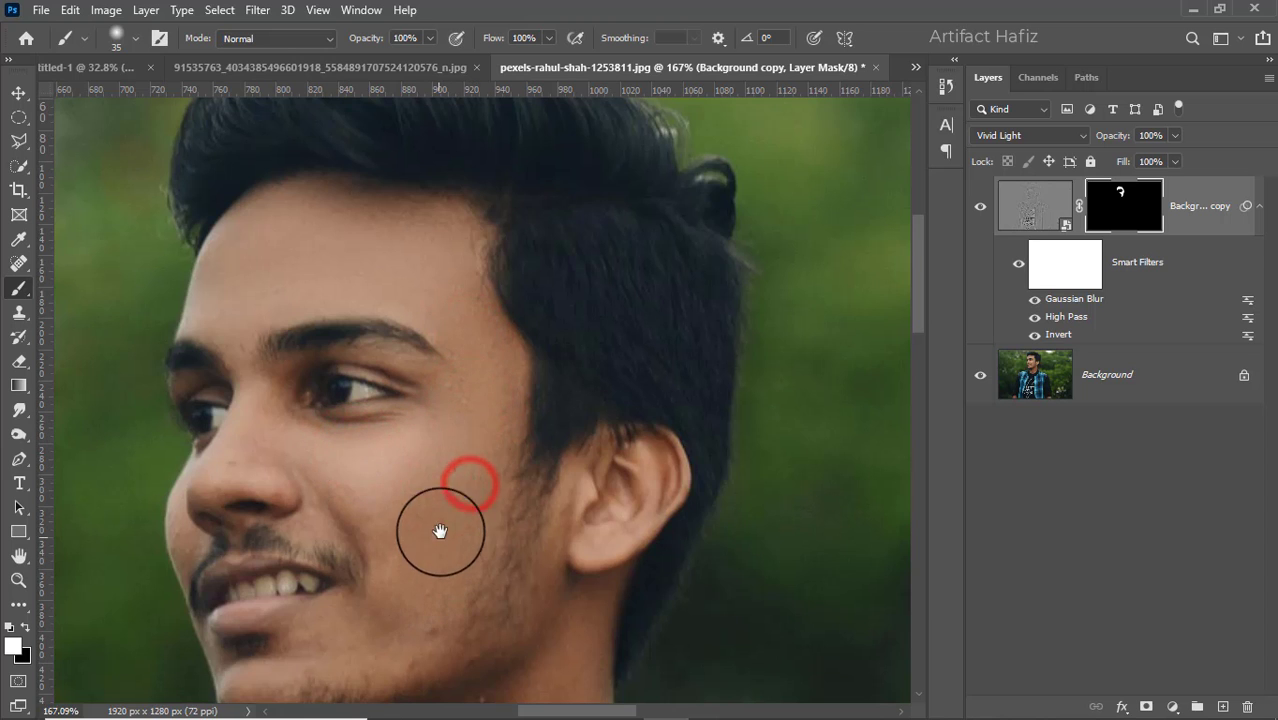
# - Paint white on the layer mask over the lower cheek, chin and jaw to smooth the skin there
pyautogui.moveTo(442, 534); pyautogui.dragTo(462, 380)
pyautogui.click(455, 422)
pyautogui.click(436, 437)
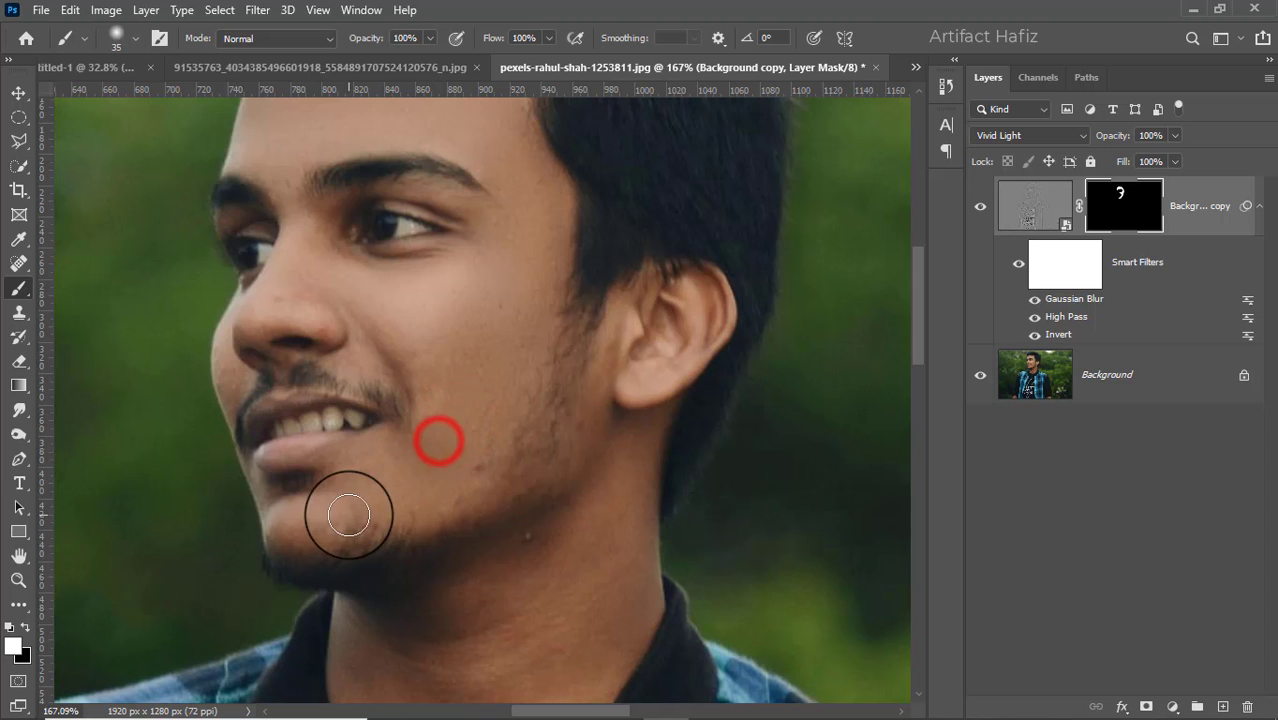
pyautogui.click(316, 518)
pyautogui.click(465, 464)
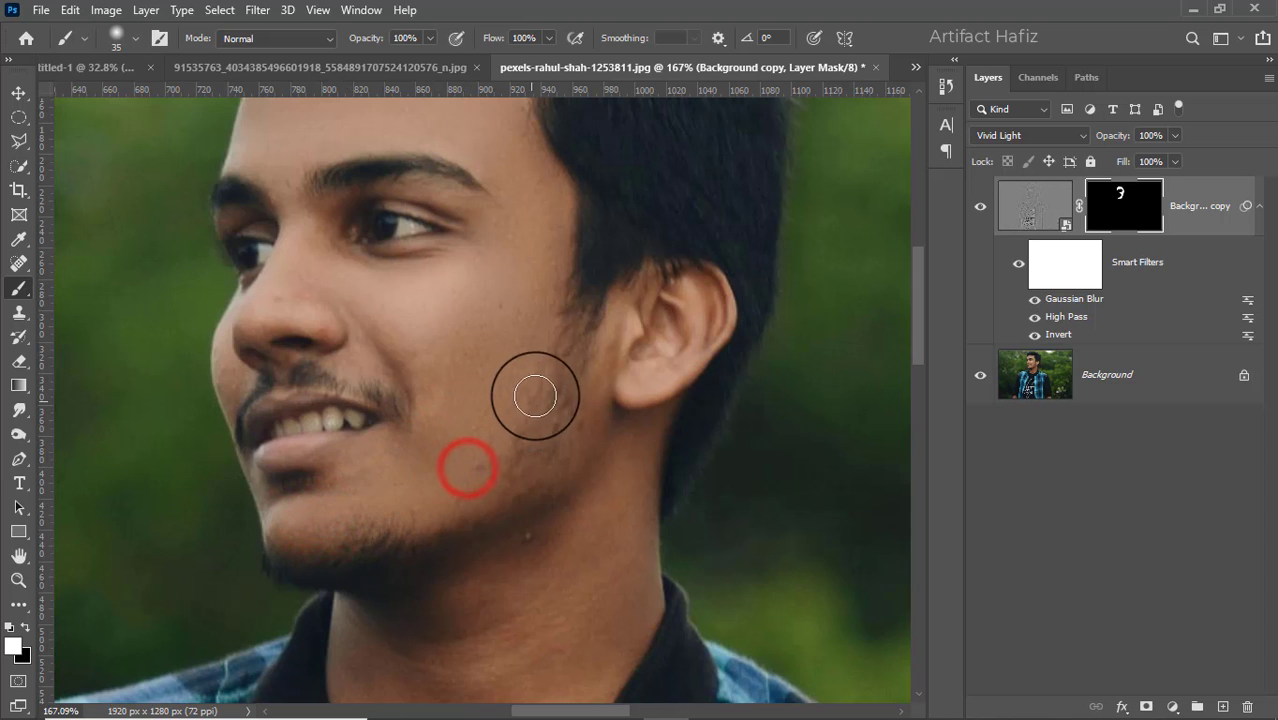
pyautogui.click(542, 385)
pyautogui.click(525, 331)
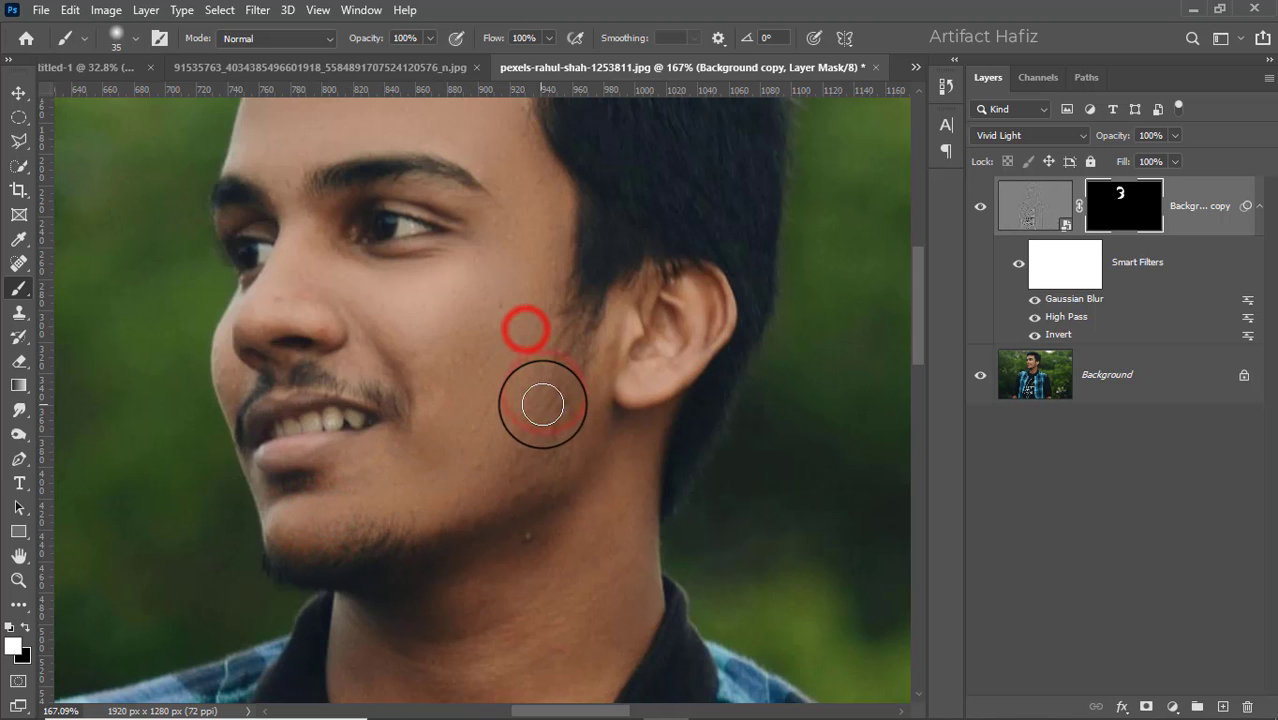
pyautogui.click(542, 402)
# - Reduce the brush size to 20 px and paint white on the layer mask over the nose to smooth its skin
pyautogui.click(355, 278)
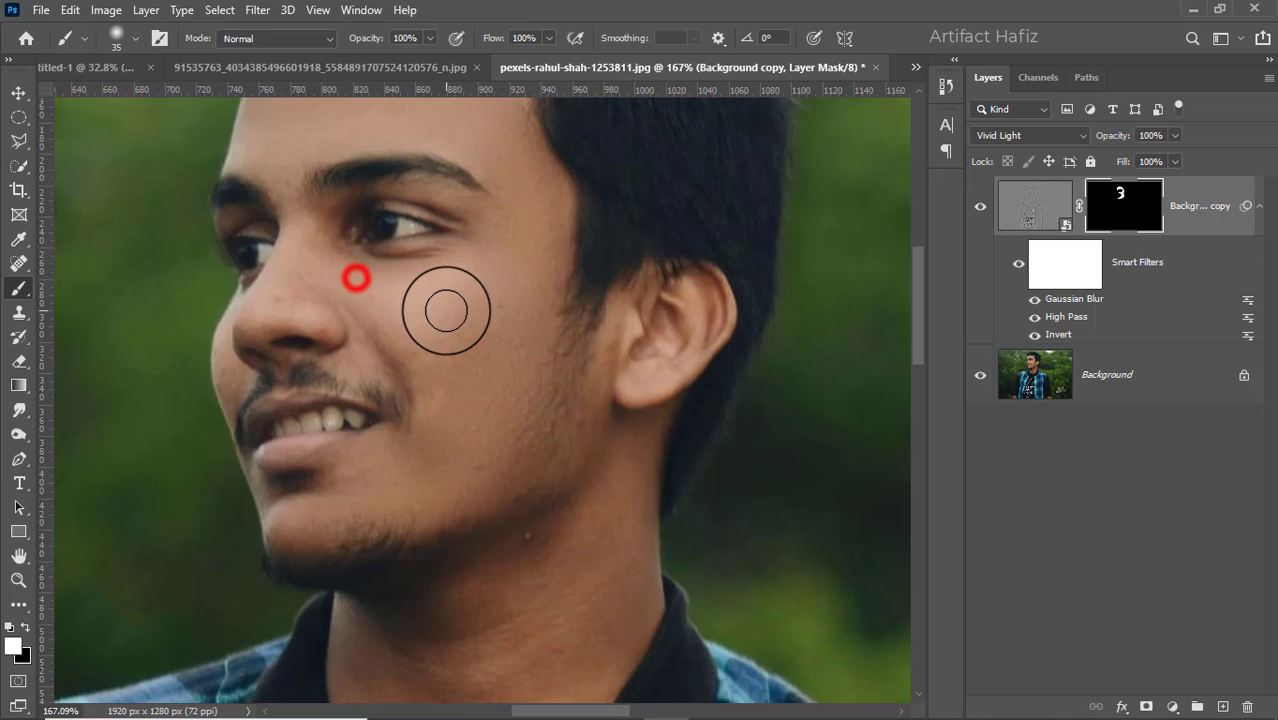
pyautogui.press('[')
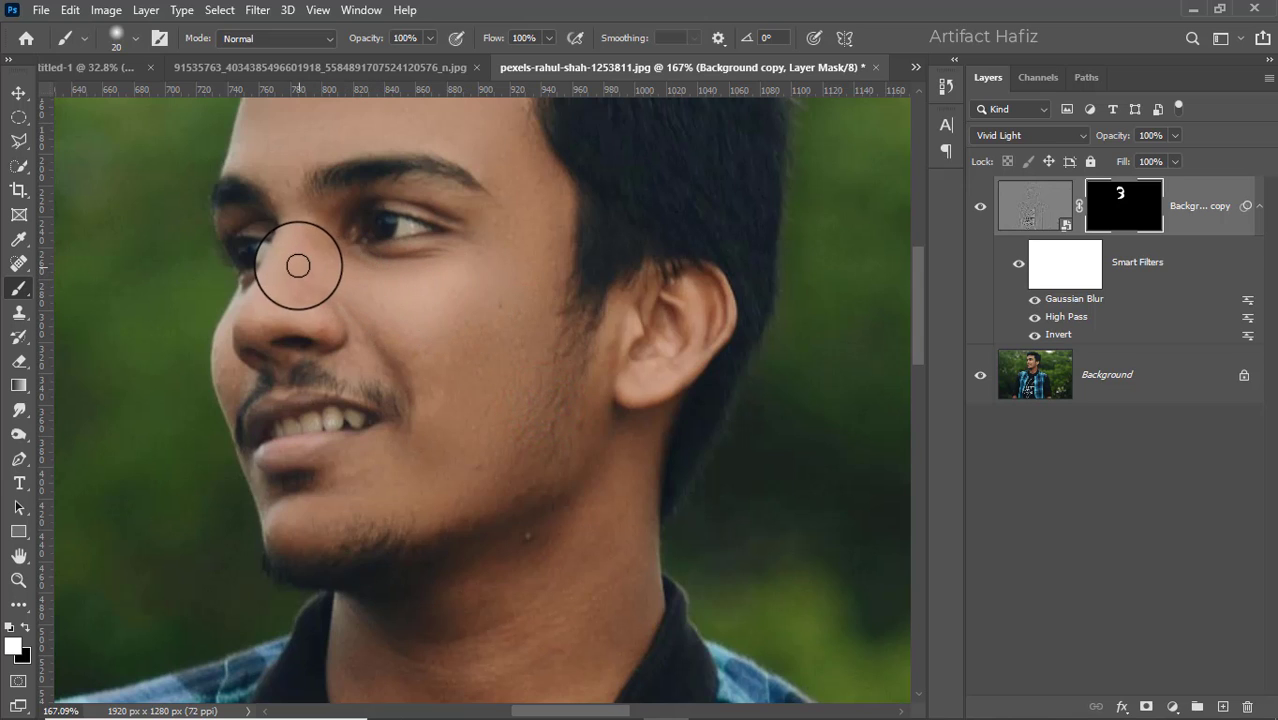
pyautogui.click(285, 274)
pyautogui.click(284, 260)
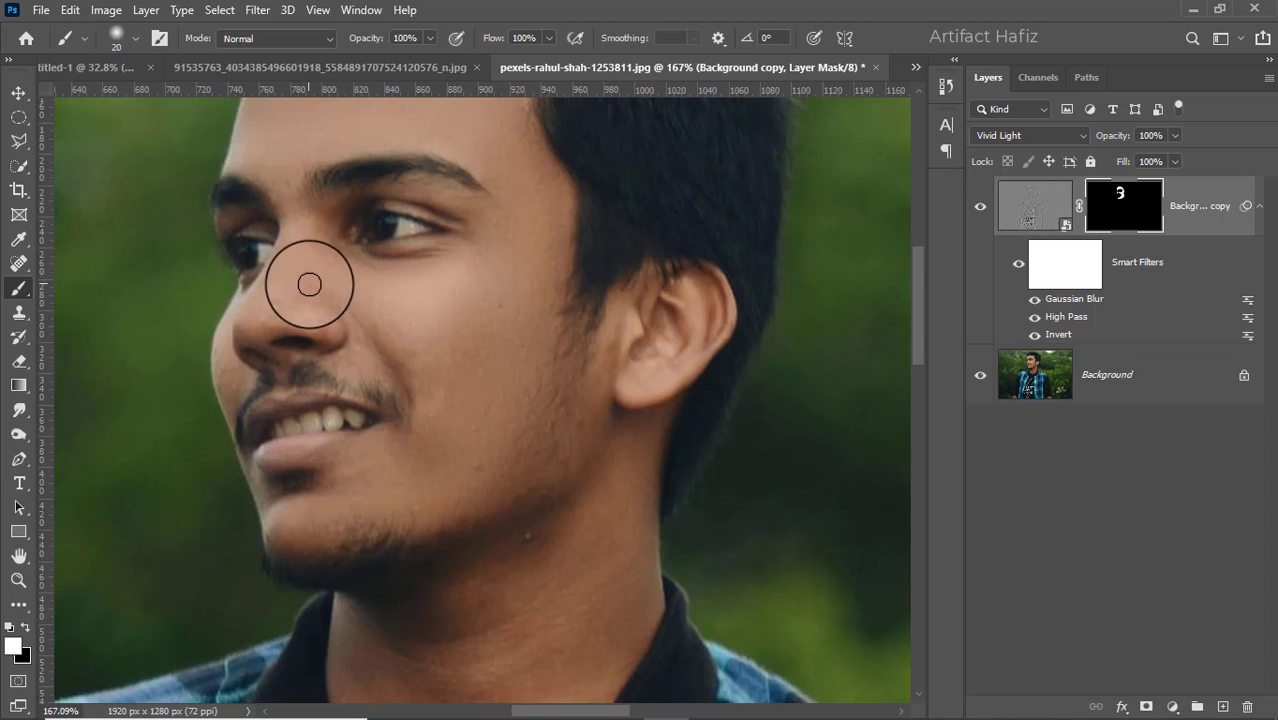
pyautogui.click(299, 259)
pyautogui.click(299, 280)
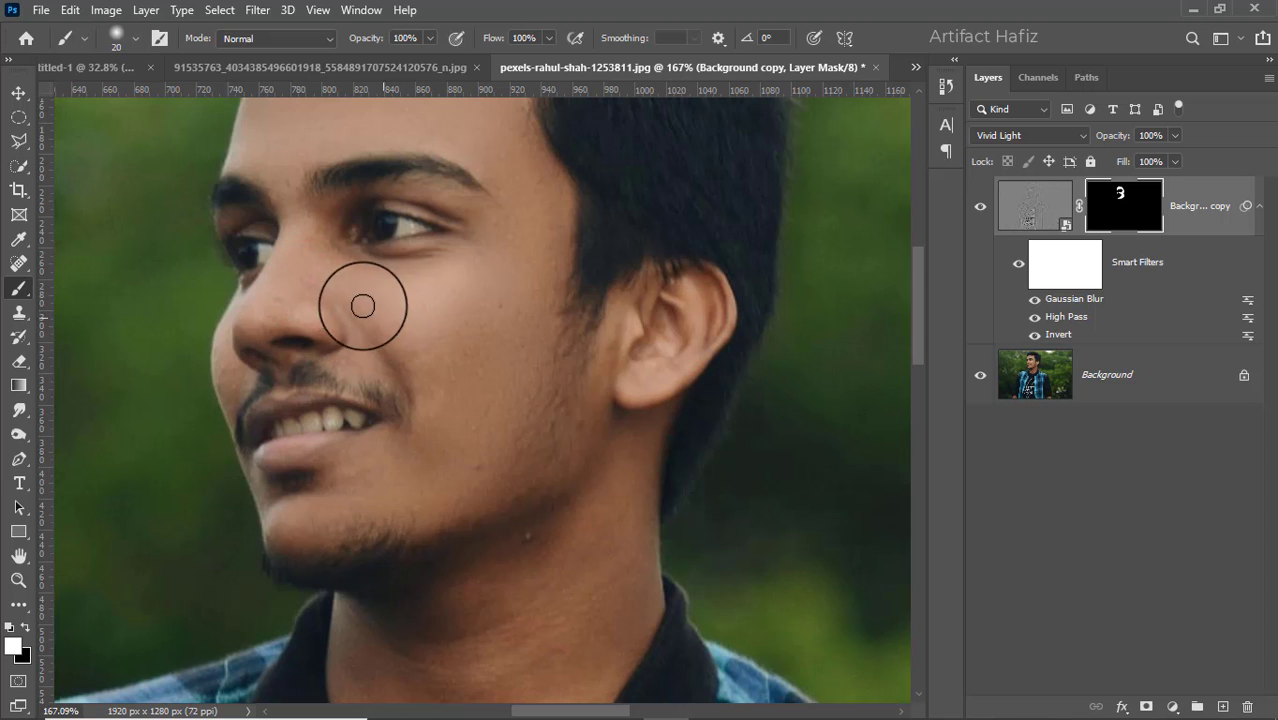
pyautogui.click(313, 270)
pyautogui.click(321, 252)
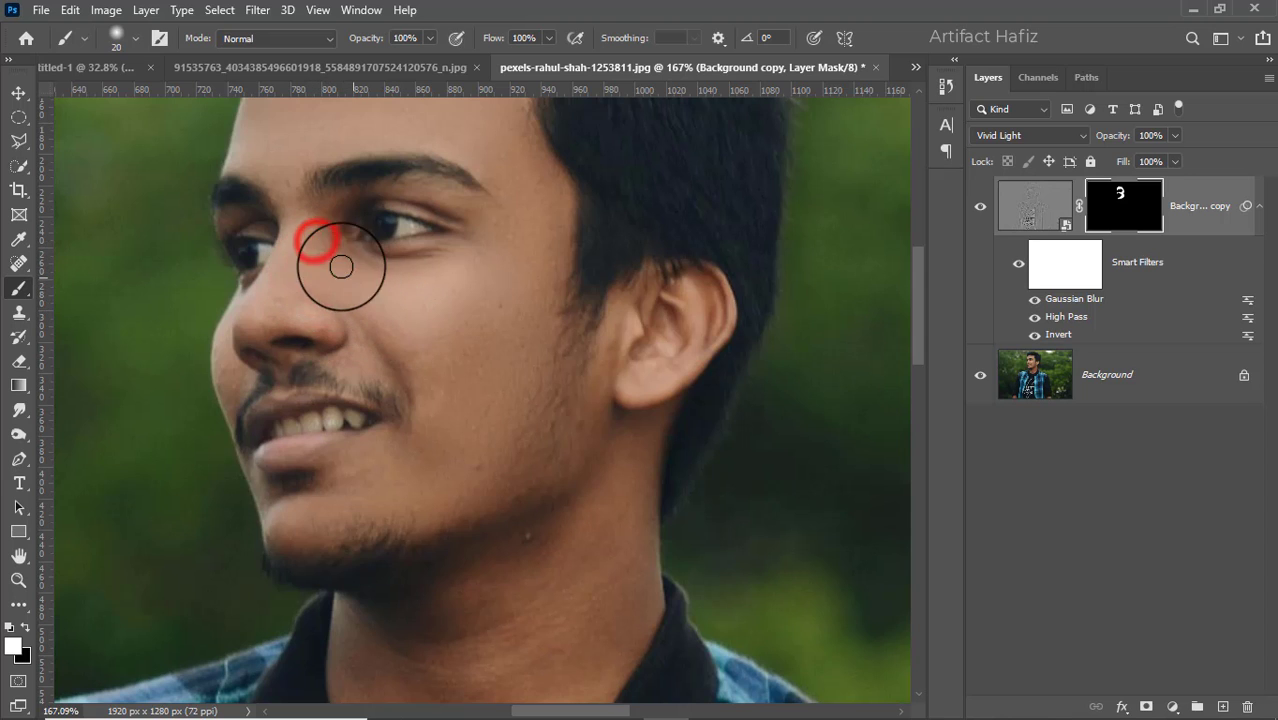
# - Paint white on the layer mask under the eye and around its outer corner to smooth the skin
pyautogui.click(333, 252)
pyautogui.click(402, 274)
pyautogui.click(345, 262)
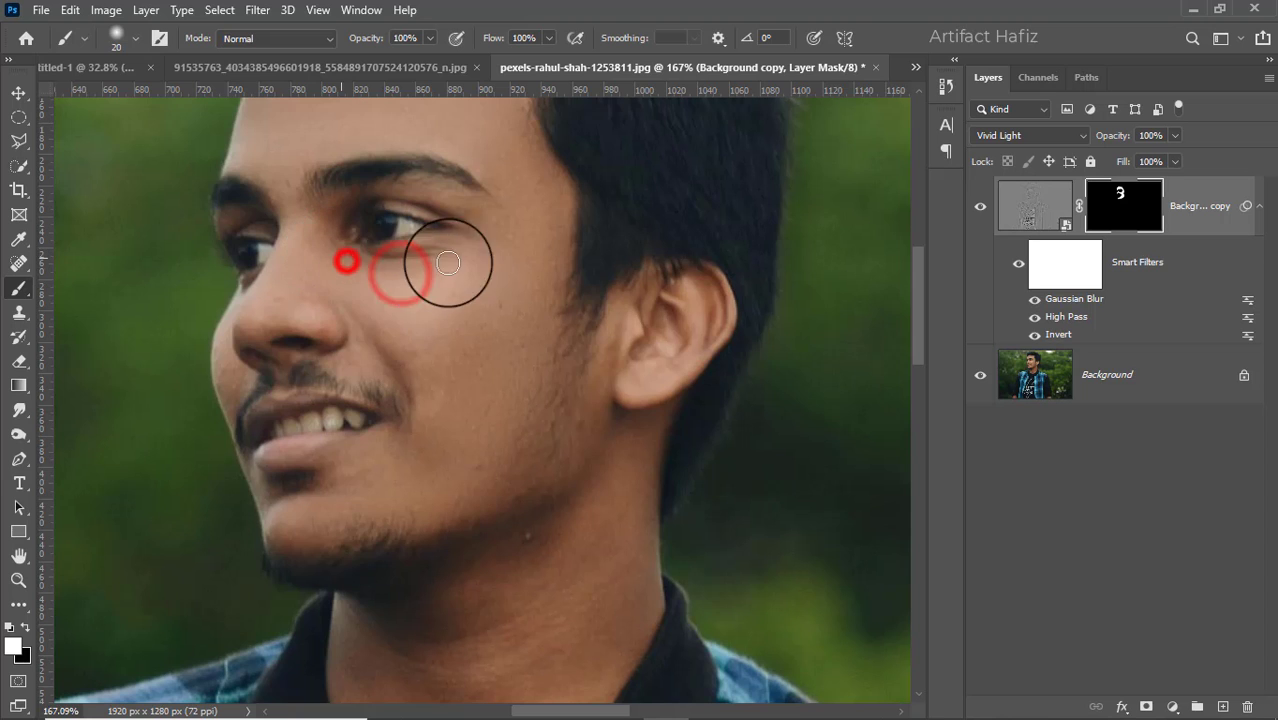
pyautogui.click(457, 256)
pyautogui.click(468, 280)
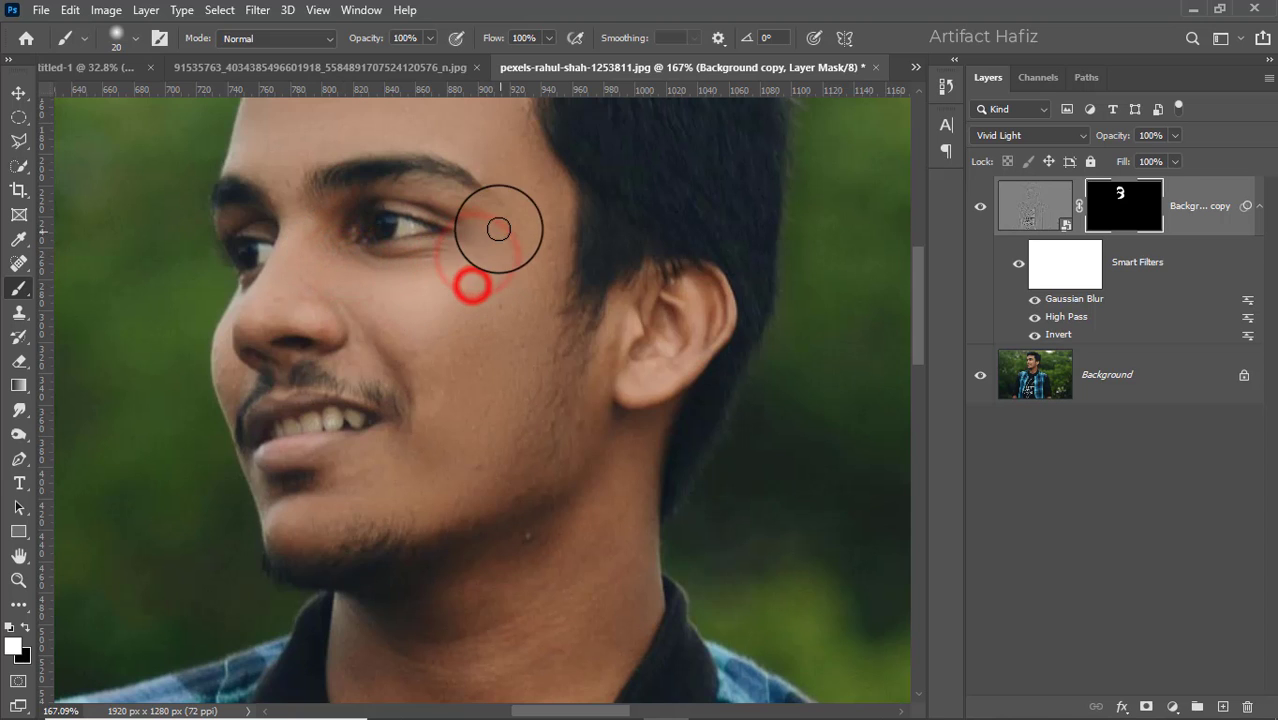
pyautogui.click(498, 226)
pyautogui.click(499, 265)
pyautogui.click(499, 328)
# - Paint white on the layer mask over the remaining rough spots on the cheek and chin
pyautogui.click(417, 311)
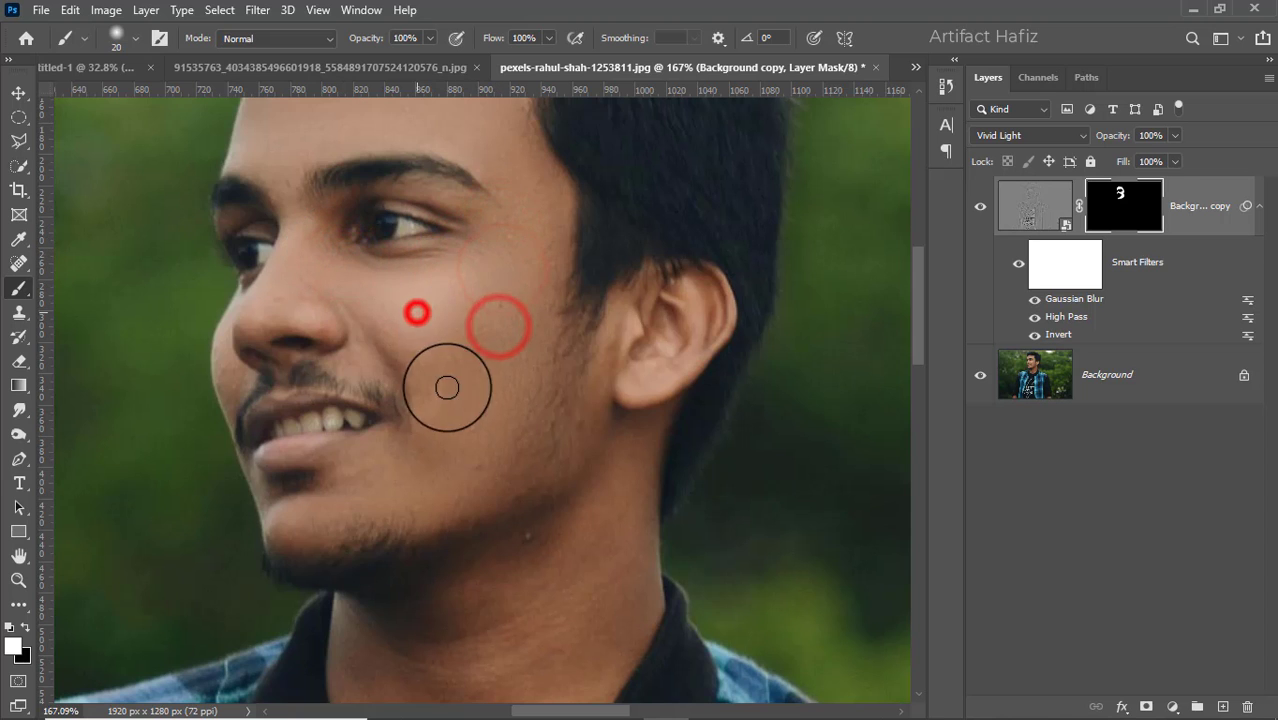
pyautogui.click(466, 362)
pyautogui.click(491, 369)
pyautogui.click(492, 347)
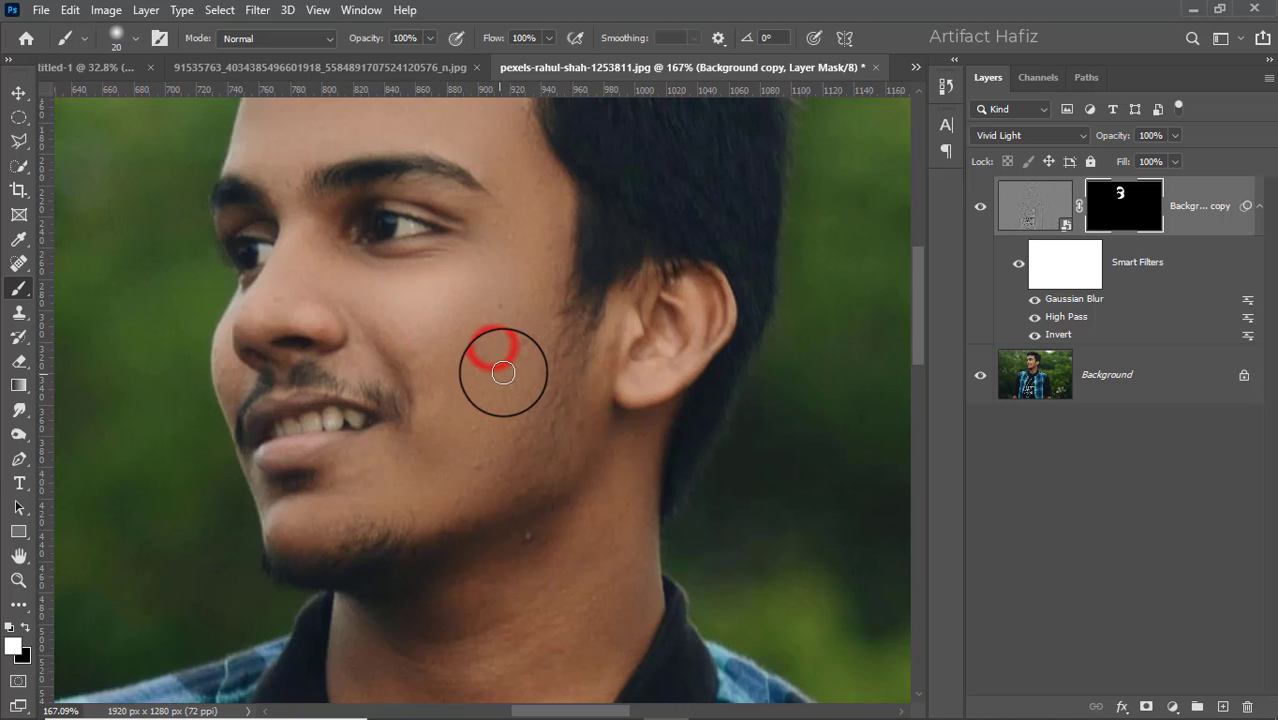
pyautogui.click(281, 510)
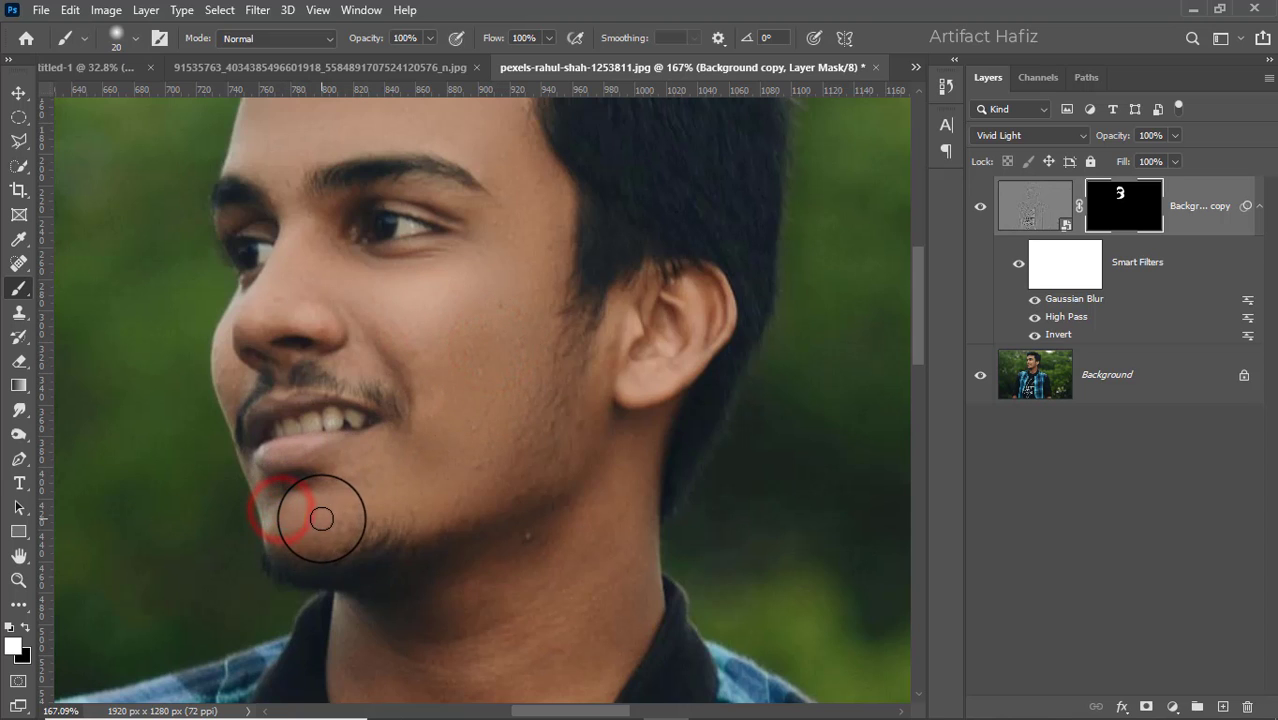
pyautogui.click(337, 514)
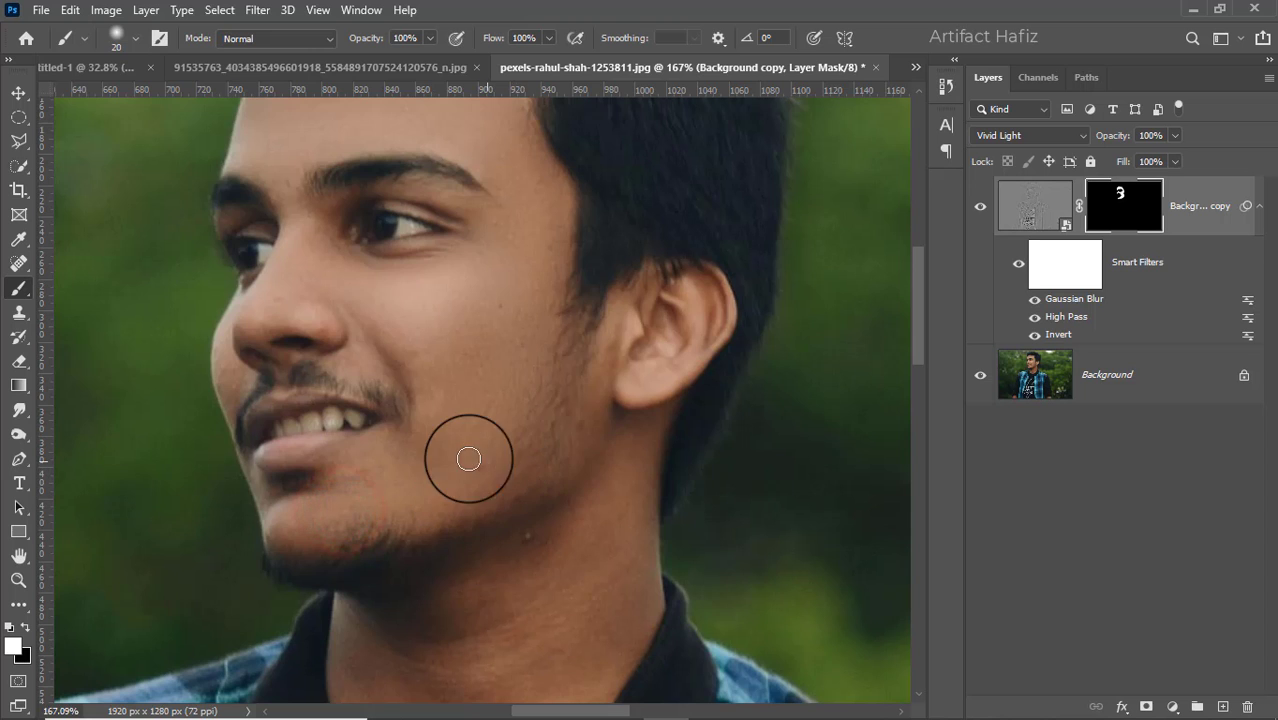
# - Set the brush size to 35 px and paint white on the layer mask over the neck to smooth its skin
pyautogui.scroll(-2, 465, 449)
pyautogui.scroll(2, 502, 580)
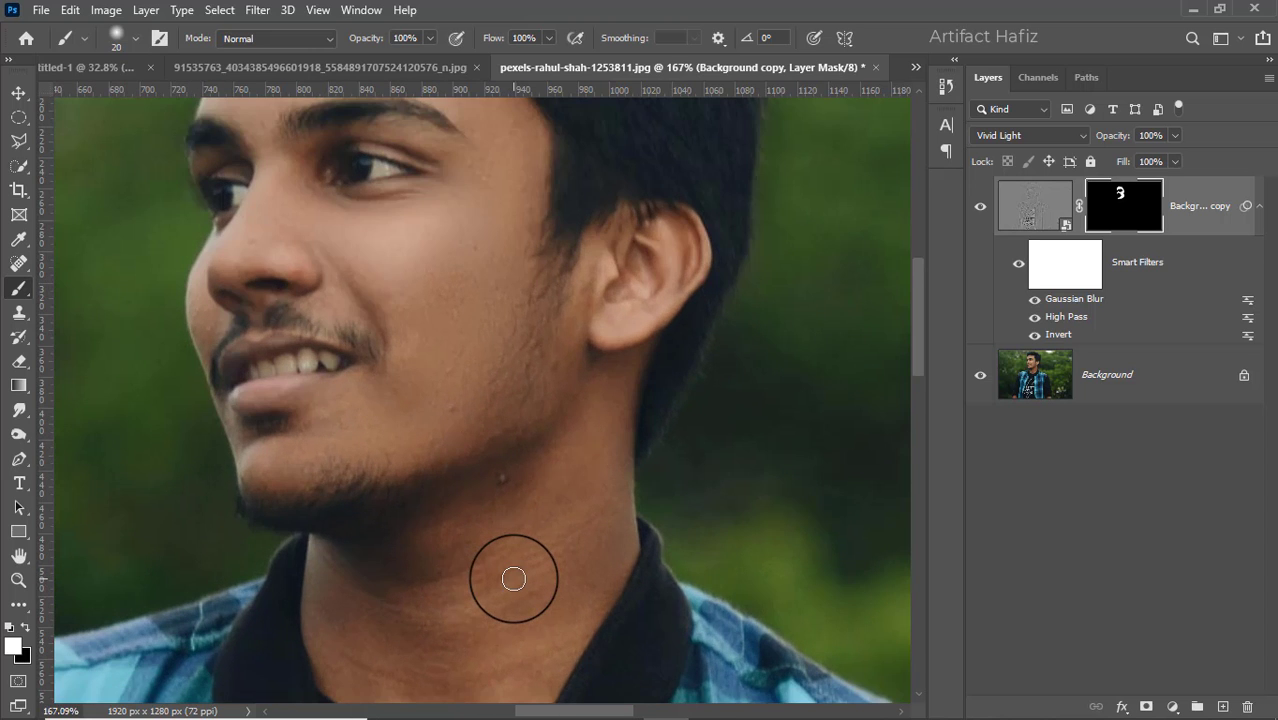
pyautogui.click(584, 482)
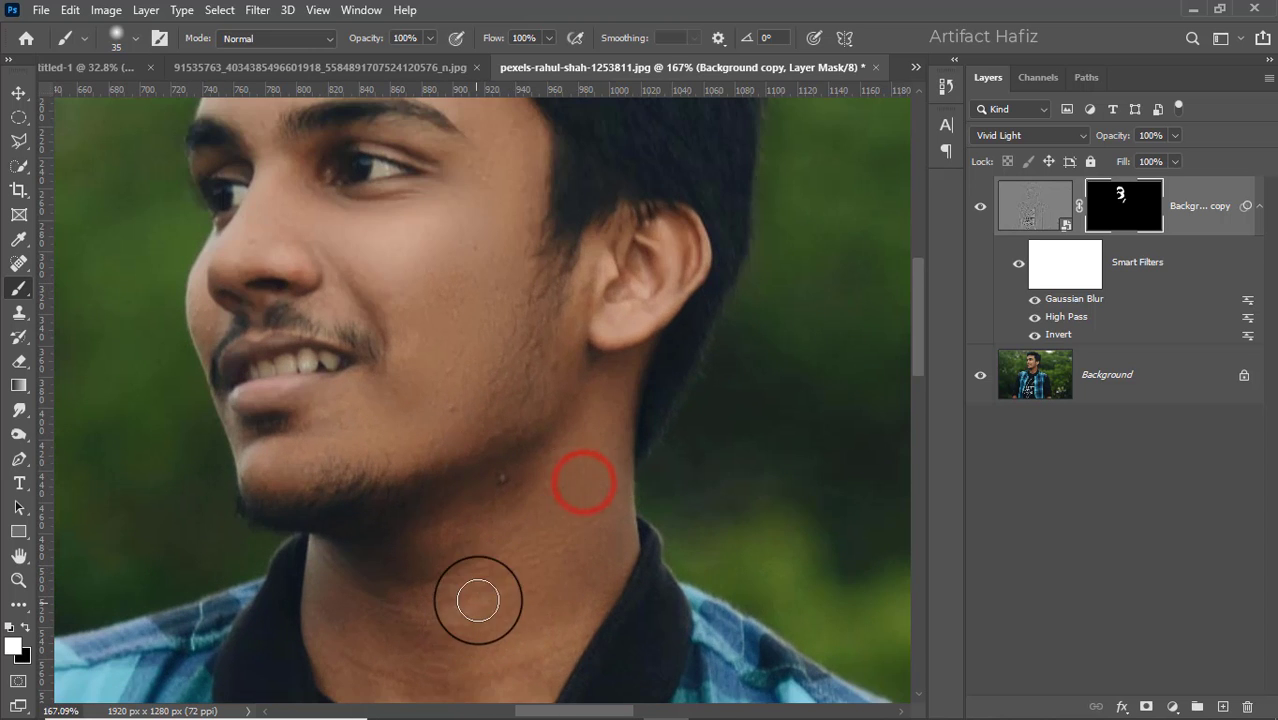
pyautogui.click(478, 598)
pyautogui.click(341, 583)
pyautogui.click(542, 608)
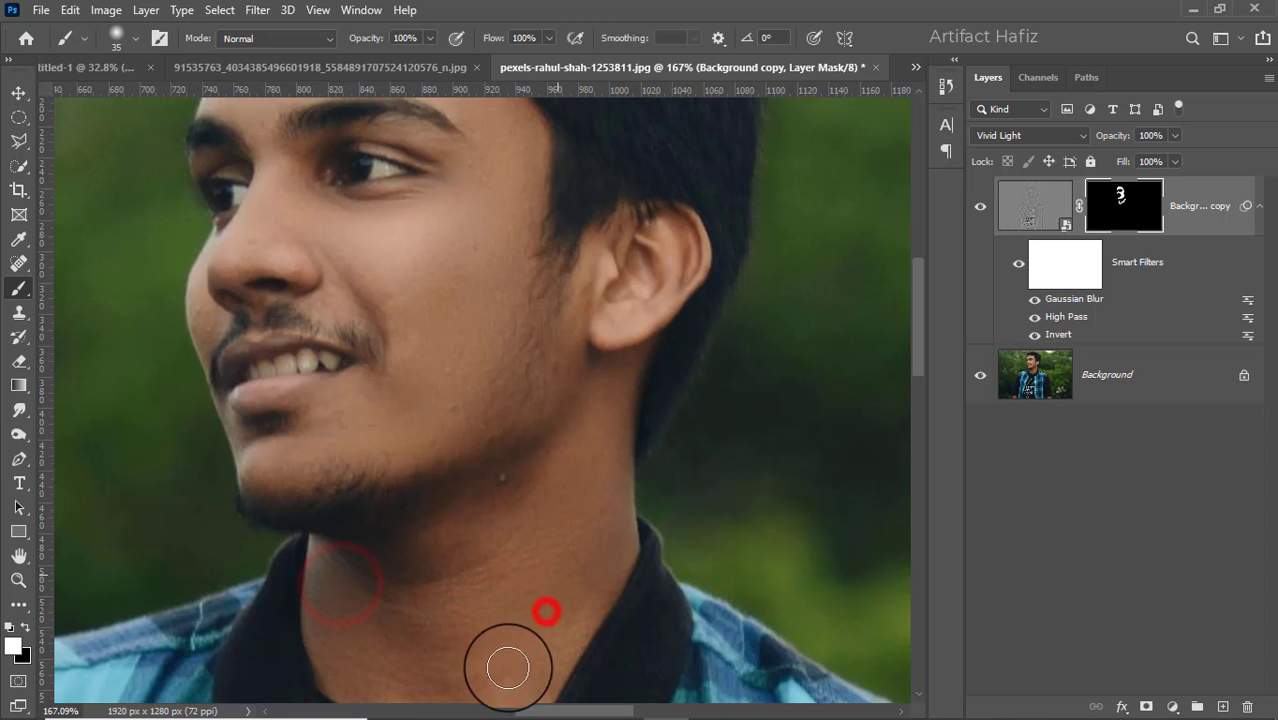
pyautogui.click(600, 489)
pyautogui.click(597, 405)
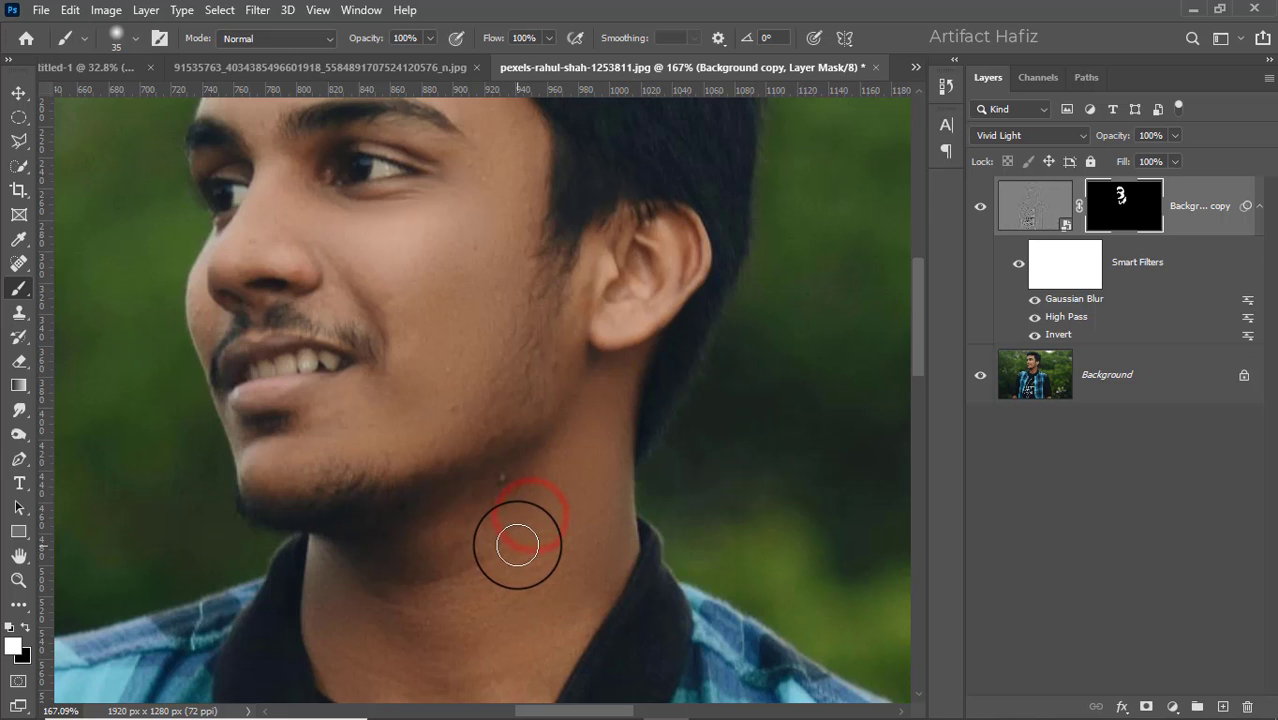
# - Compare the portrait before and after smoothing by hiding and reshowing the Background copy layer
pyautogui.scroll(-5, 517, 545)
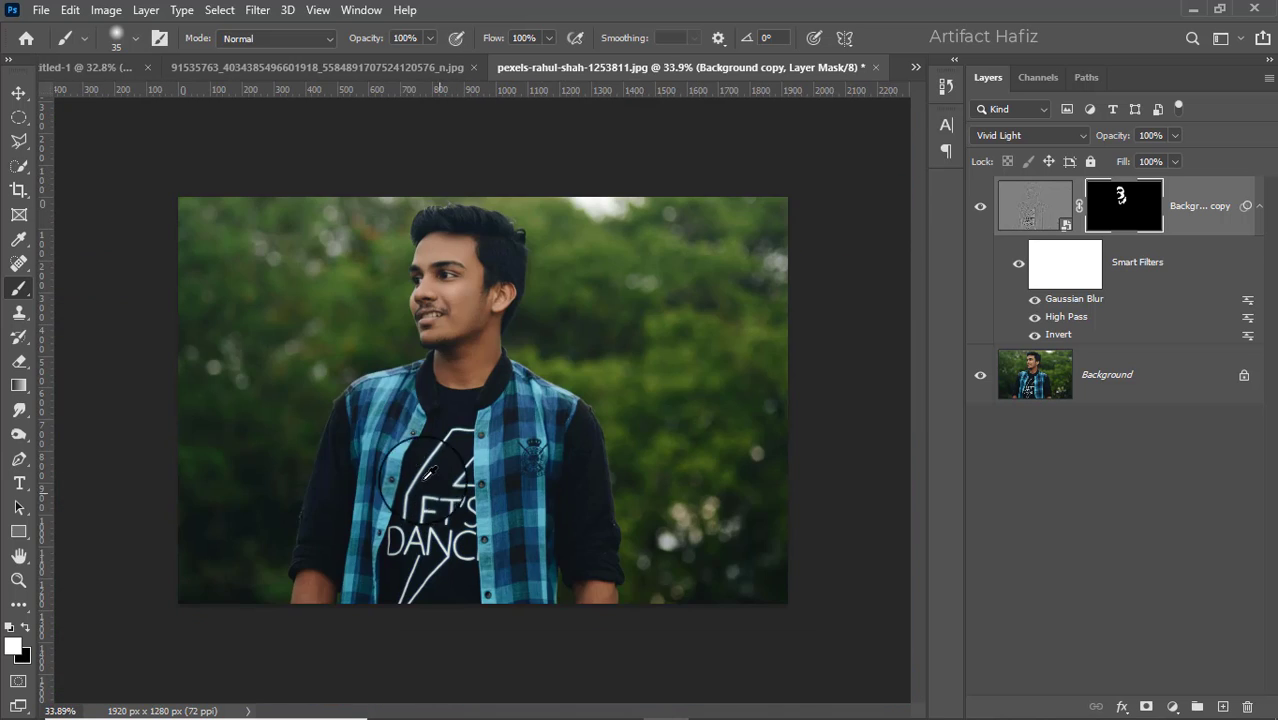
pyautogui.scroll(1, 400, 250)
pyautogui.click(980, 206)
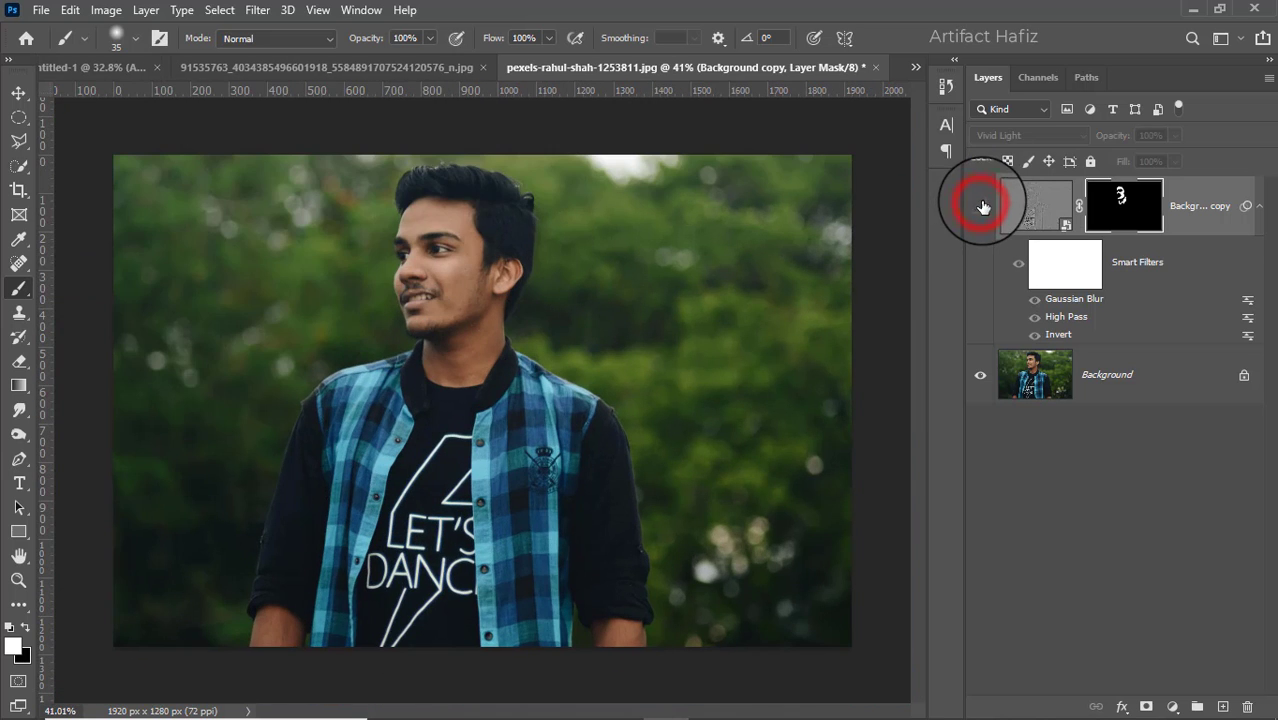
pyautogui.click(983, 207)
pyautogui.scroll(-2, 475, 272)
pyautogui.scroll(3, 455, 281)
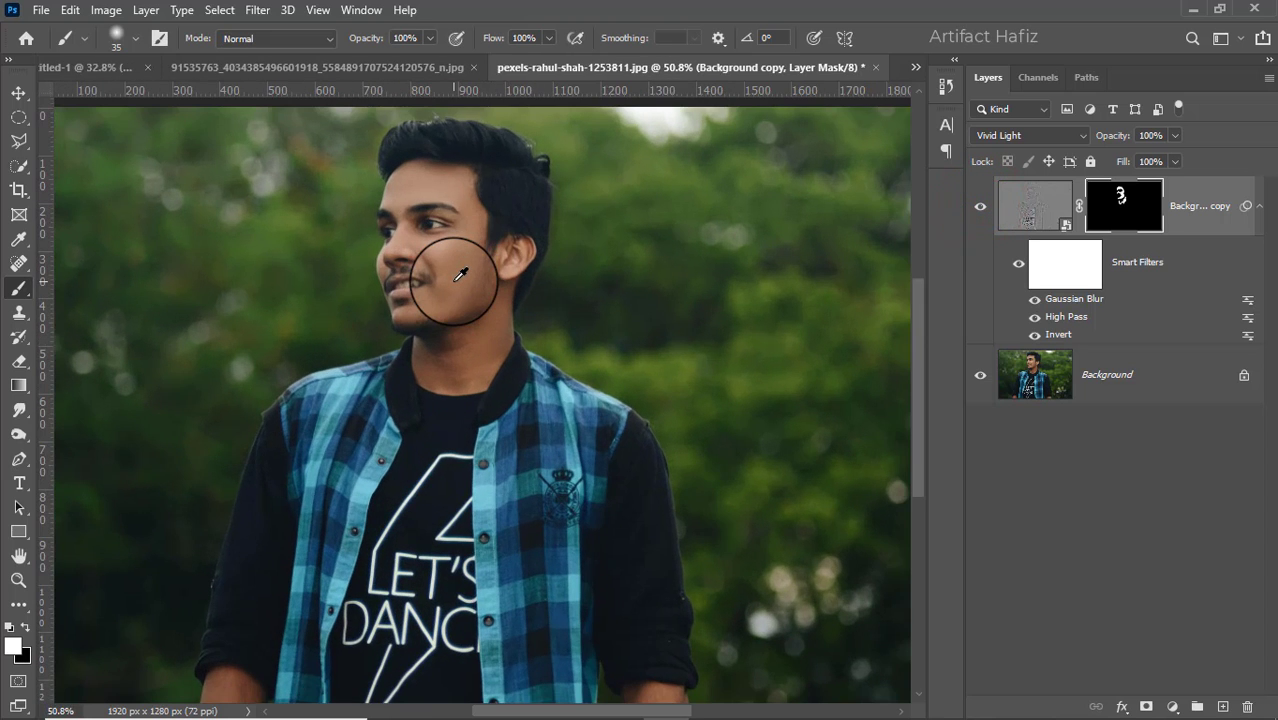
pyautogui.scroll(-1, 460, 273)
# - Add a Curves adjustment layer above Background copy, anchoring the shadows and raising the highlights of the RGB curve
pyautogui.click(1197, 207)
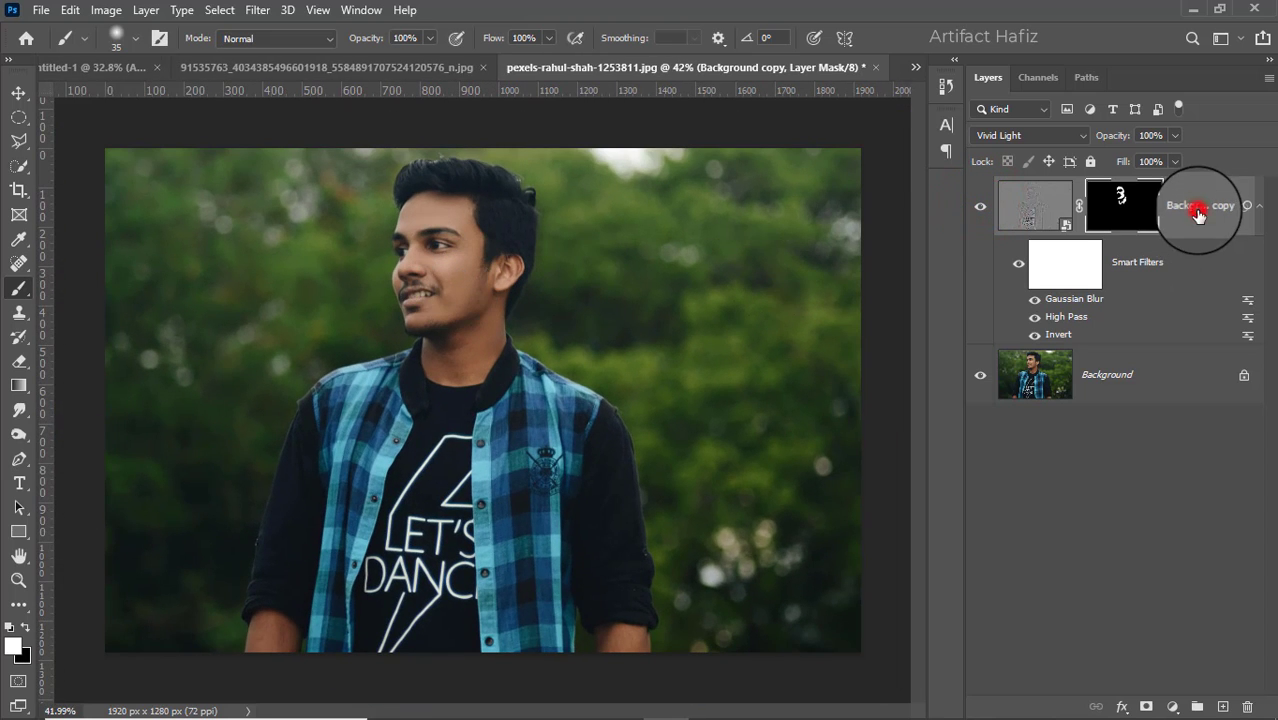
pyautogui.click(1172, 707)
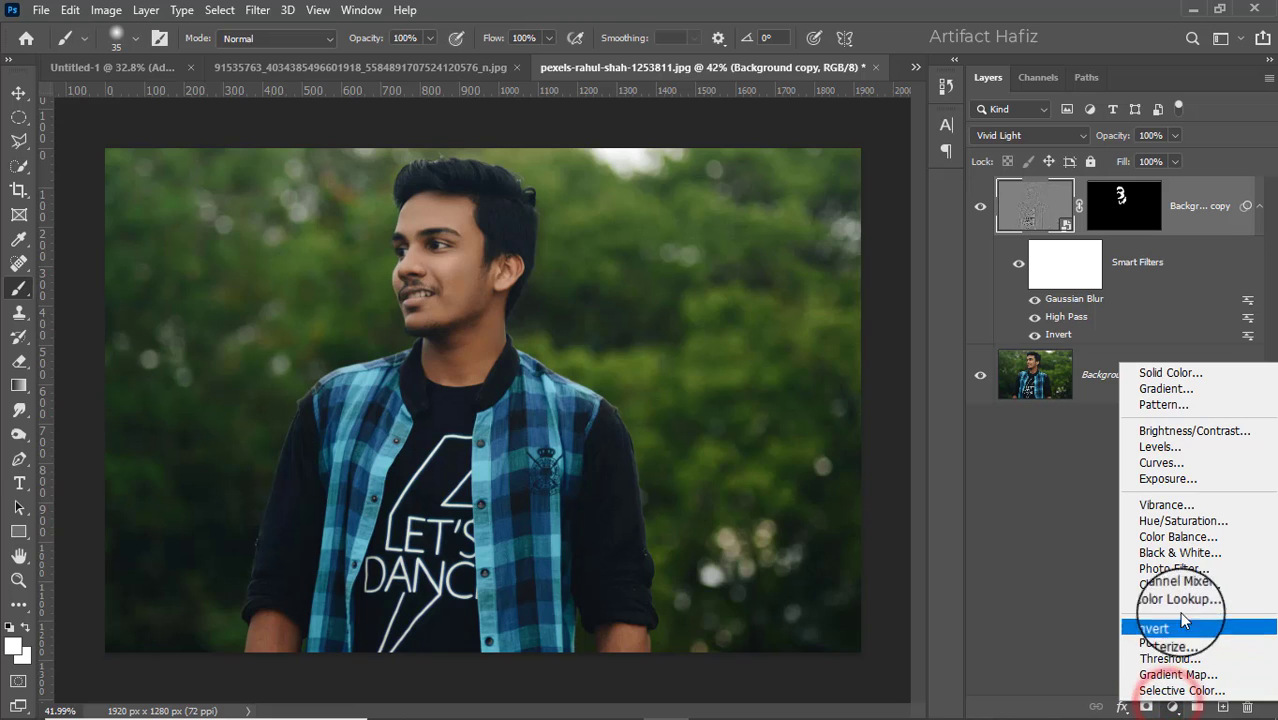
pyautogui.click(1160, 465)
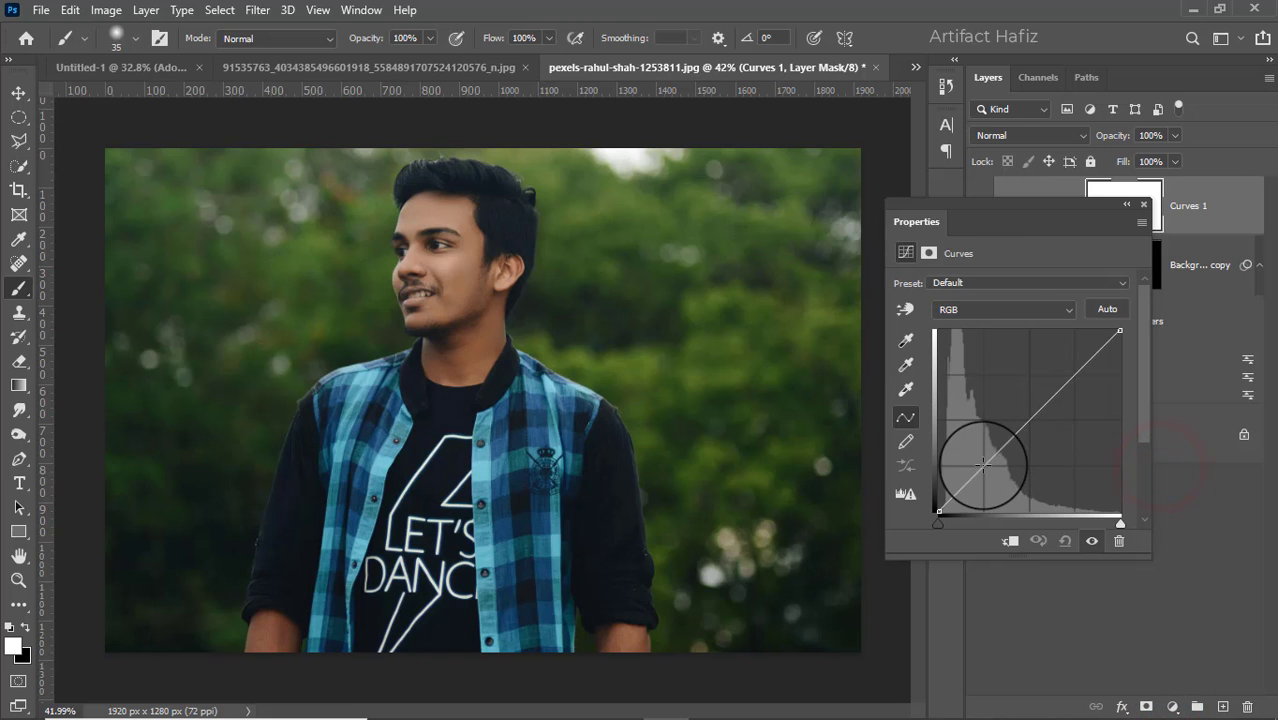
pyautogui.click(1073, 372)
pyautogui.moveTo(1073, 372); pyautogui.dragTo(1071, 360)
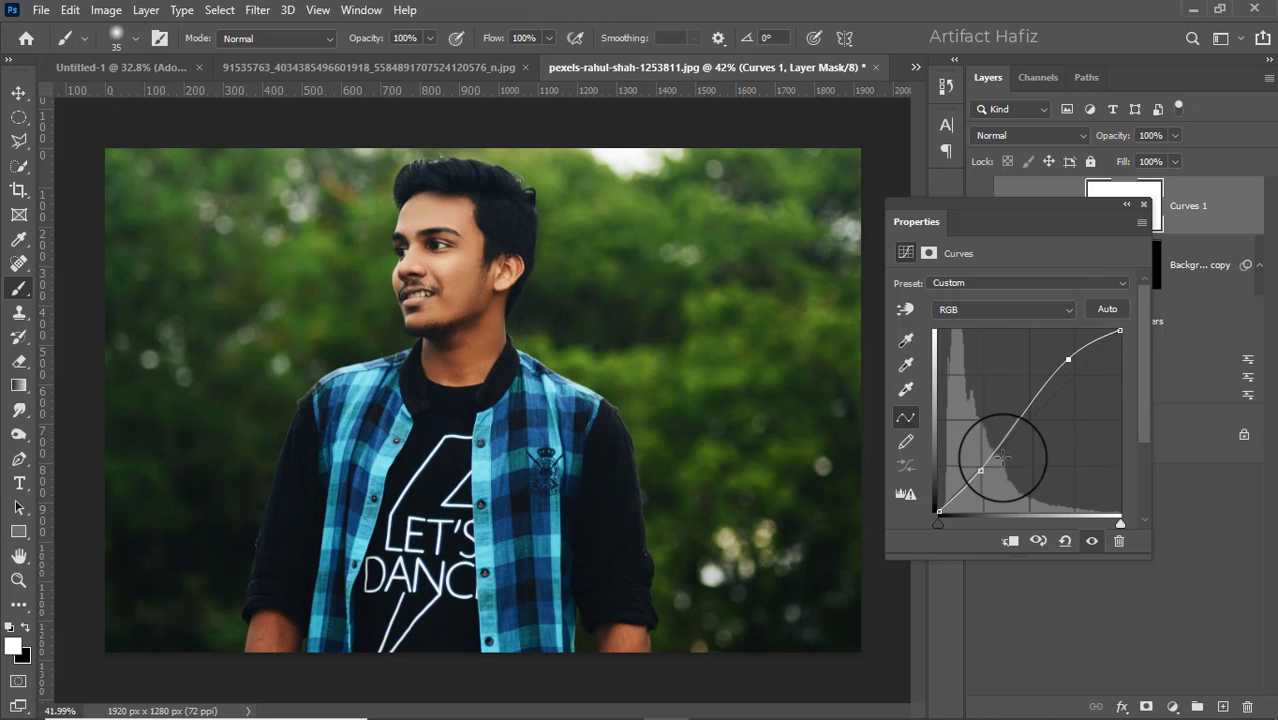
pyautogui.click(1144, 205)
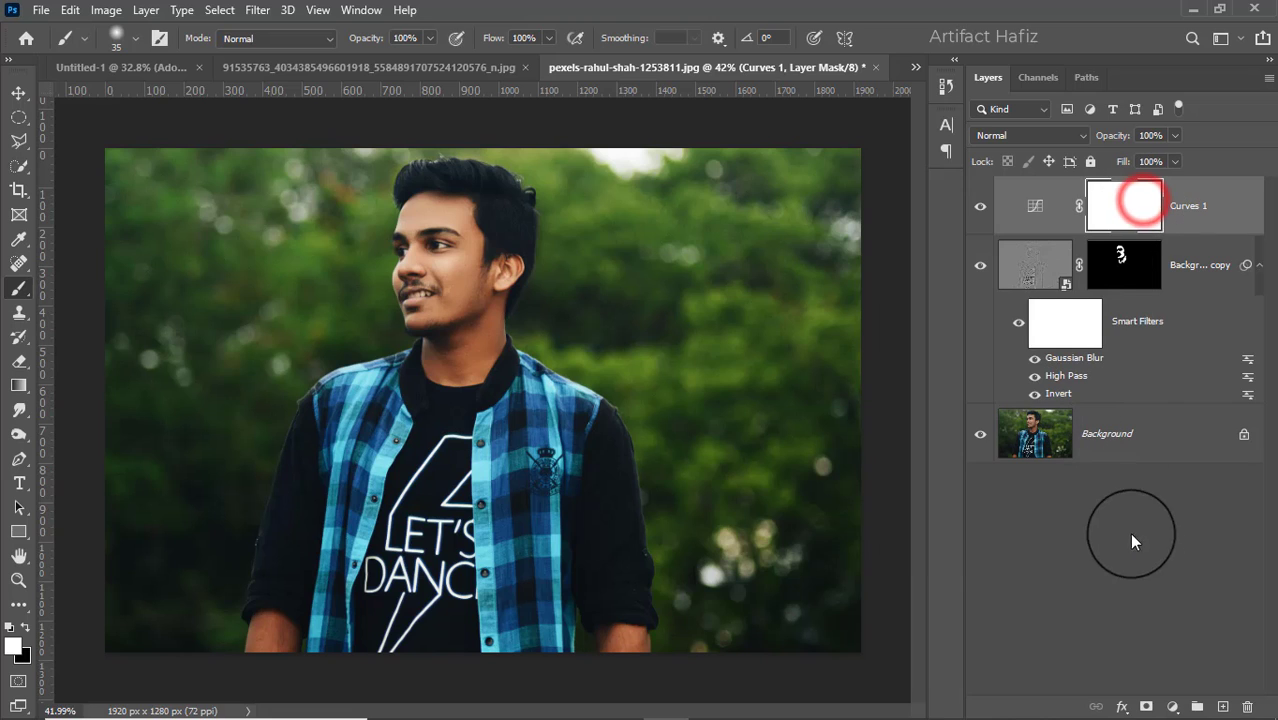
# - Add a new empty layer above the Curves layer and choose the Soft Round brush for painting on it
pyautogui.click(1218, 707)
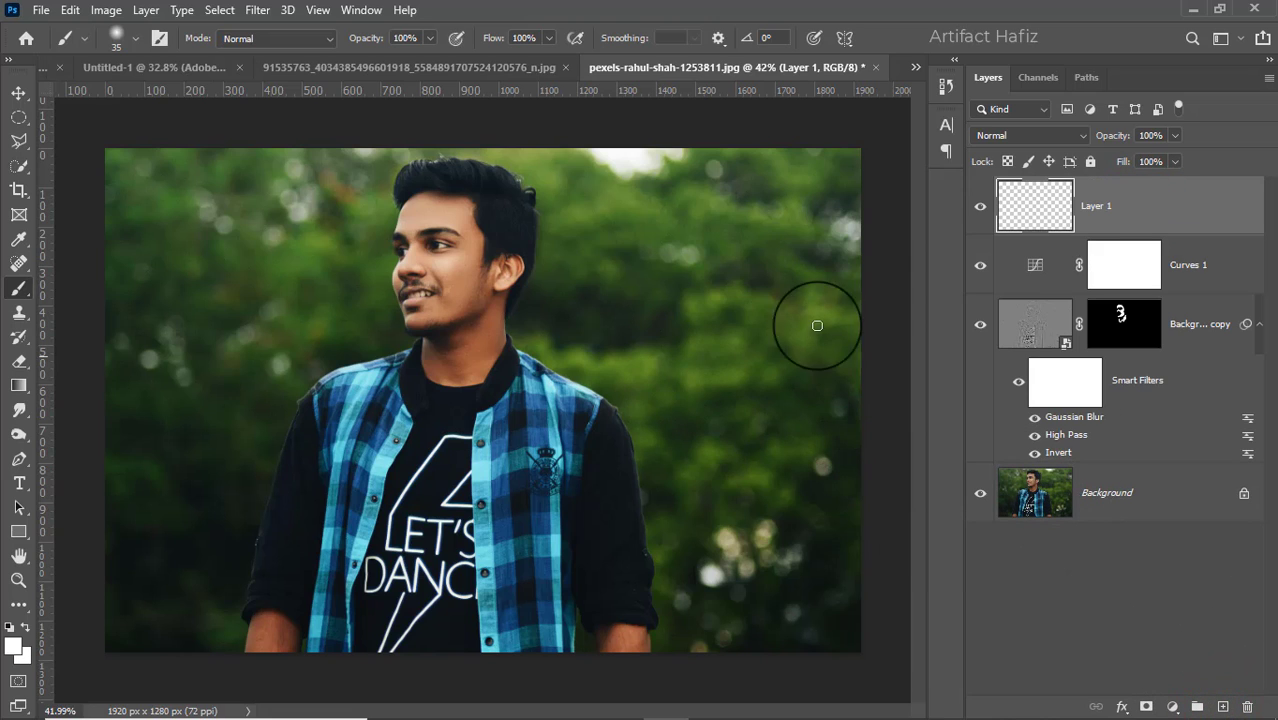
pyautogui.click(1130, 199)
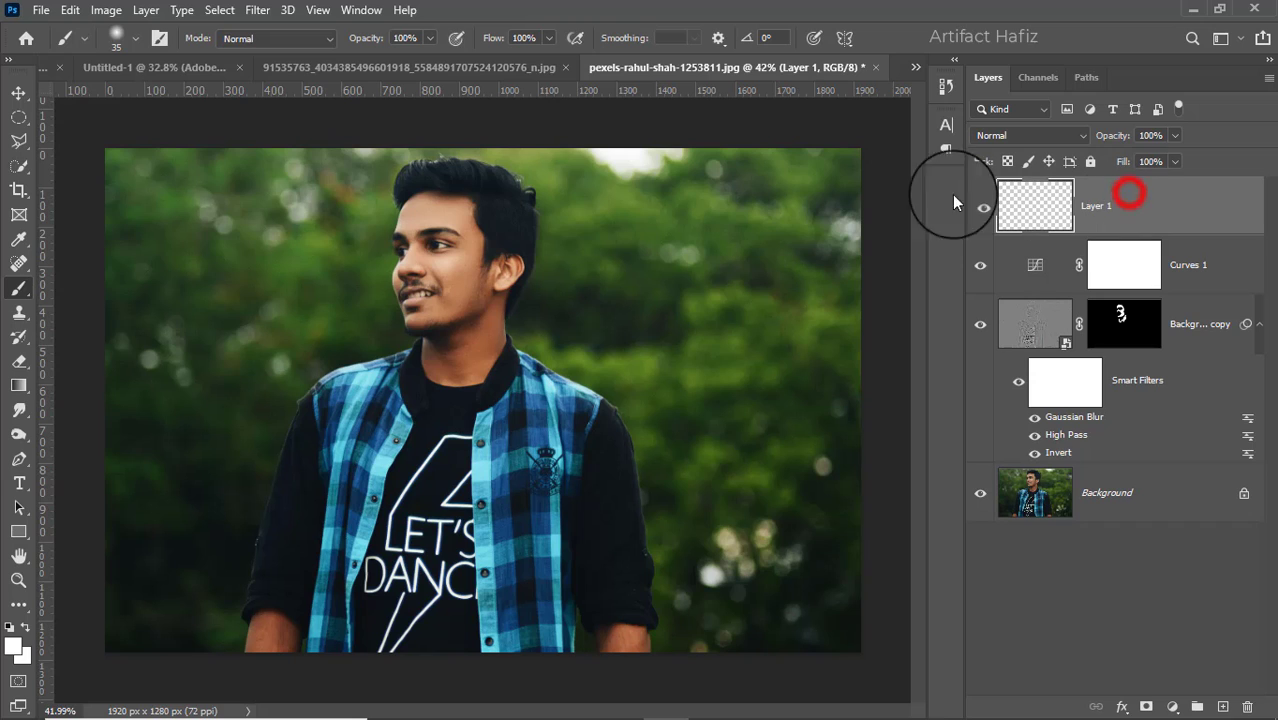
pyautogui.click(19, 289)
pyautogui.click(125, 37)
pyautogui.click(93, 268)
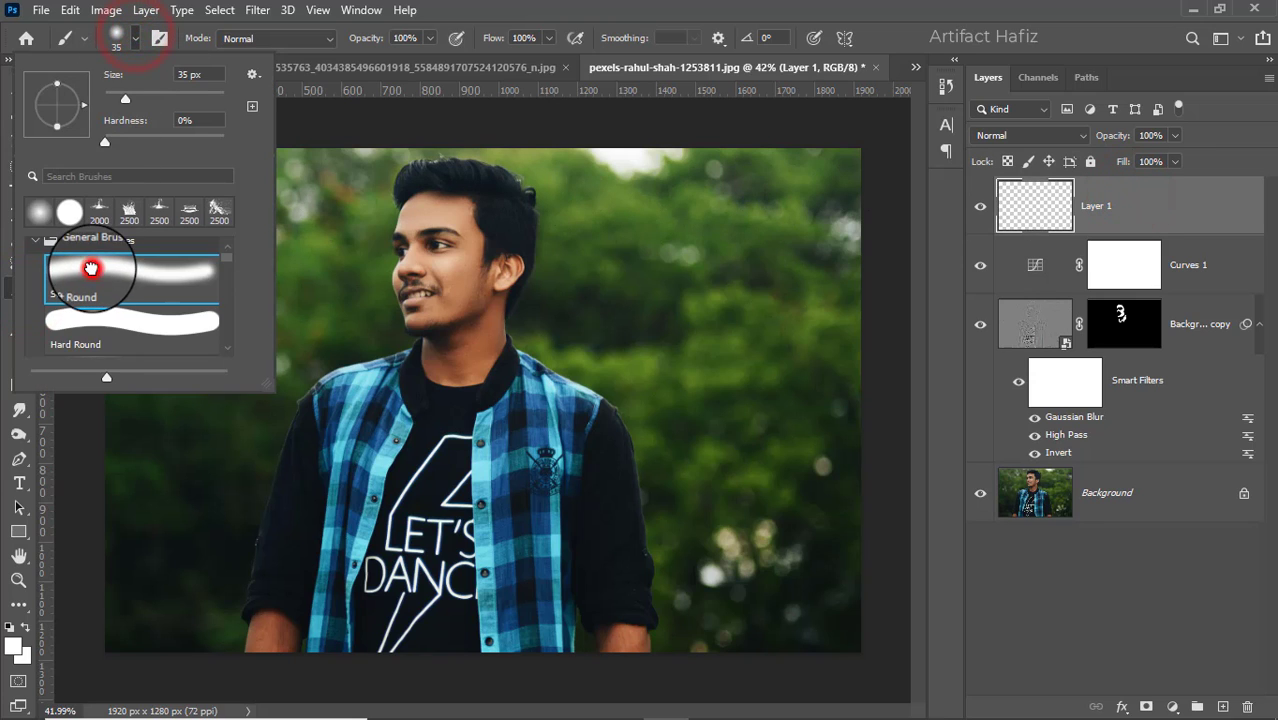
# - Set the foreground colour to pure red, #ff0000
pyautogui.click(14, 645)
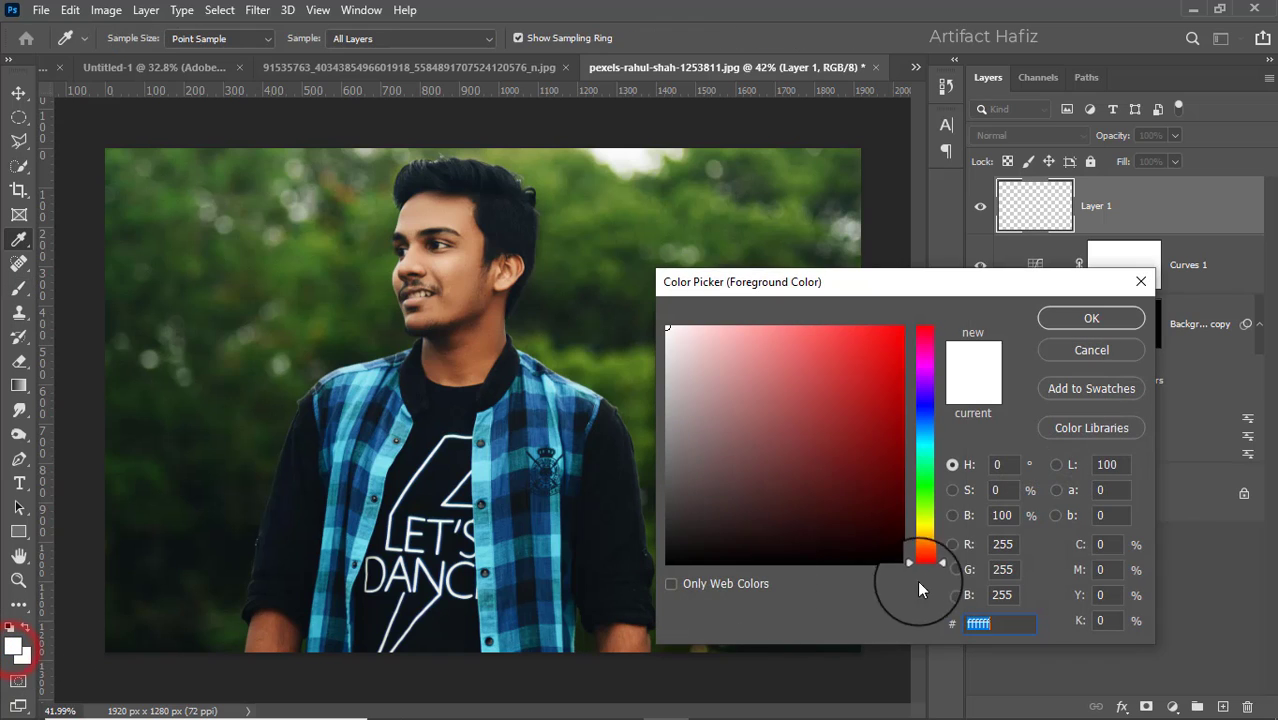
pyautogui.click(923, 548)
pyautogui.moveTo(836, 401); pyautogui.dragTo(873, 324)
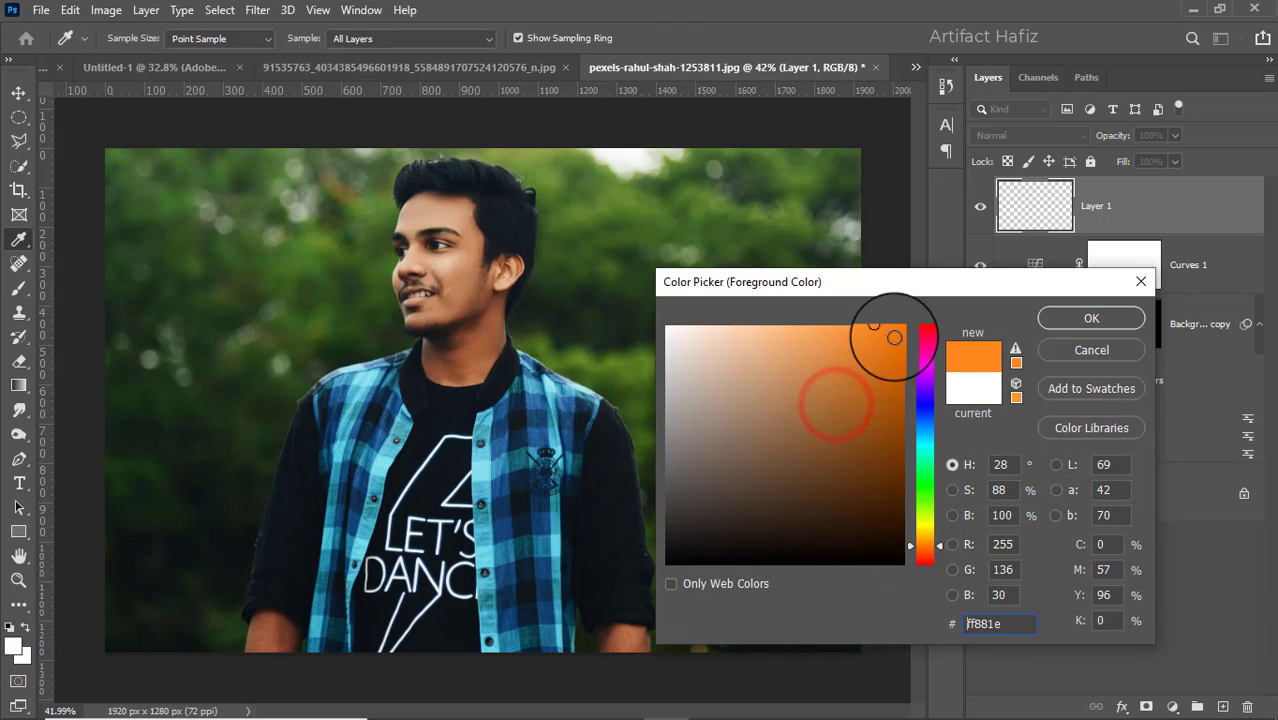
pyautogui.moveTo(923, 547); pyautogui.dragTo(920, 574)
pyautogui.moveTo(884, 328); pyautogui.dragTo(909, 315)
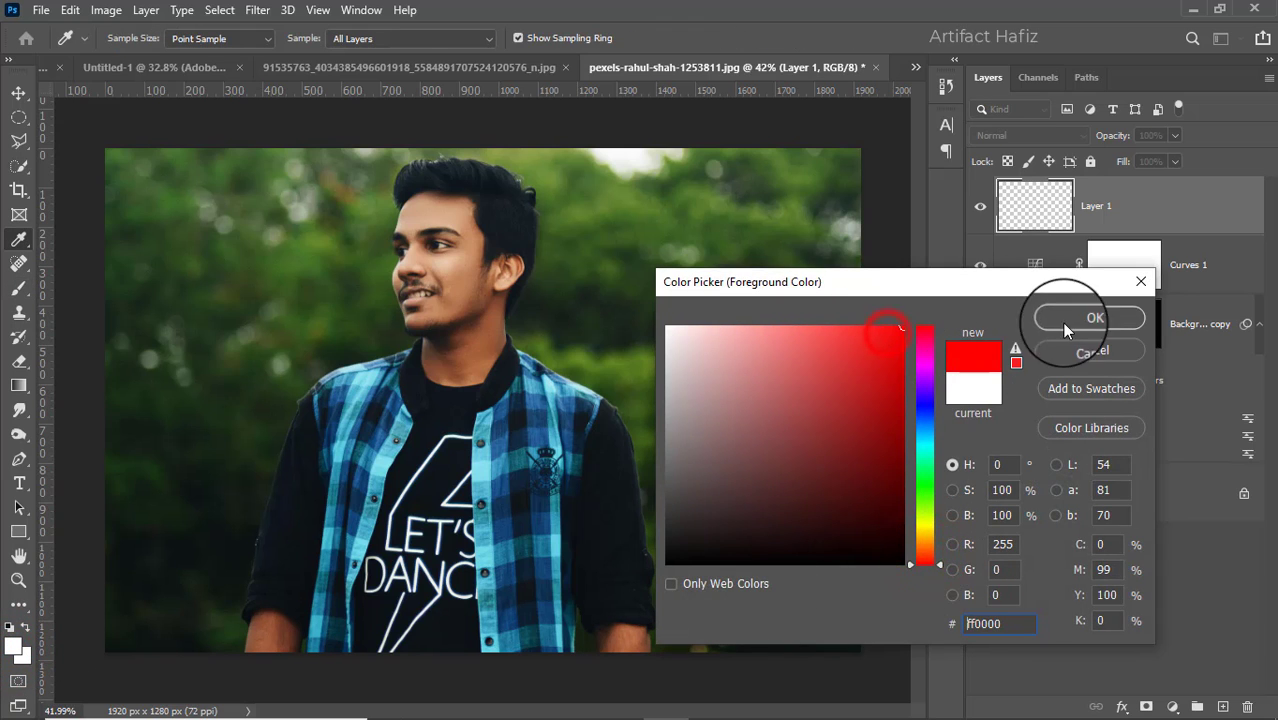
pyautogui.click(1073, 313)
# - Reduce the brush size to 8 px and paint the upper and lower lips red on the new layer
pyautogui.scroll(6, 428, 288)
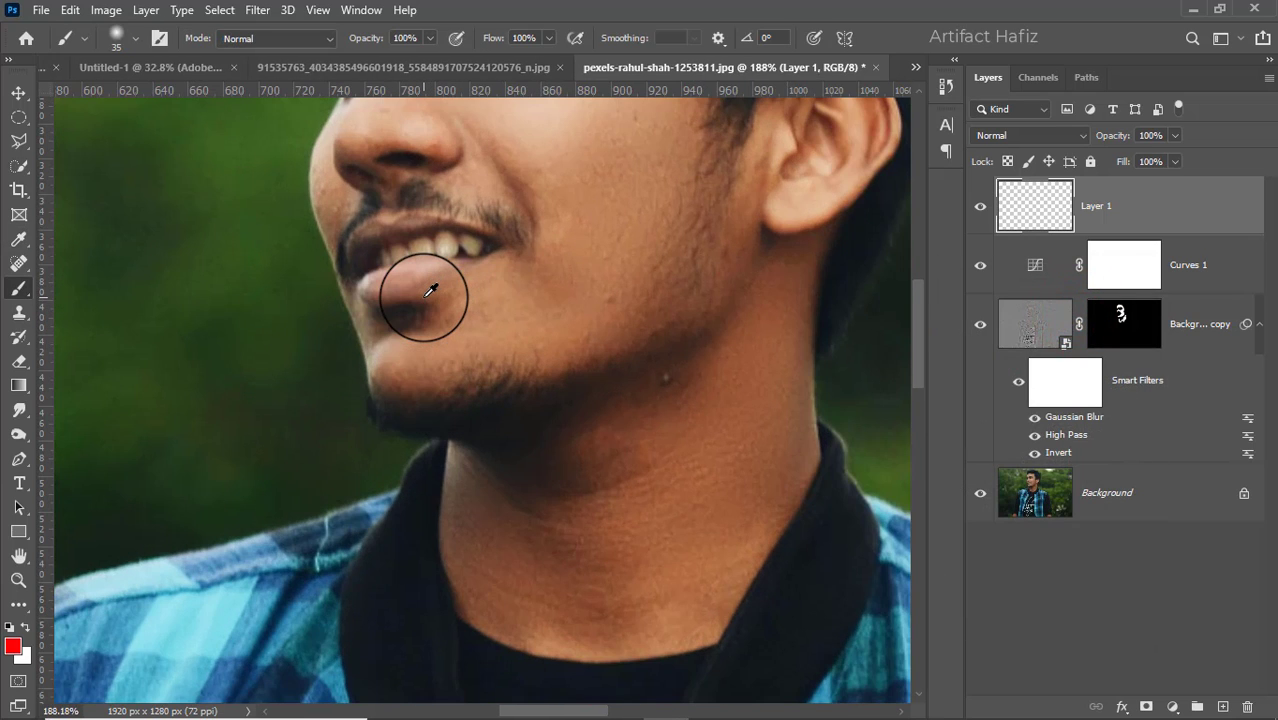
pyautogui.press('[')
pyautogui.press('[')
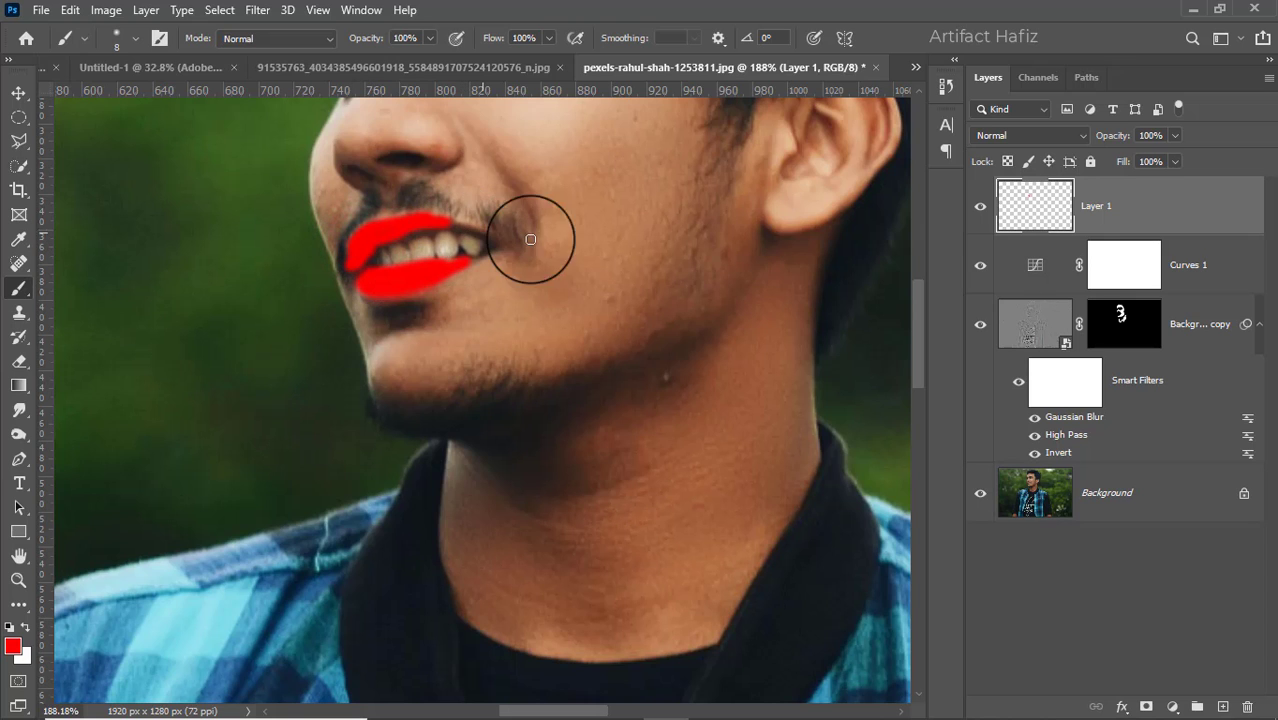
# - Set Layer 1's blend mode to Soft Light and finish painting the lips red toward the mouth corner, reducing the brush to 6 px
pyautogui.click(997, 135)
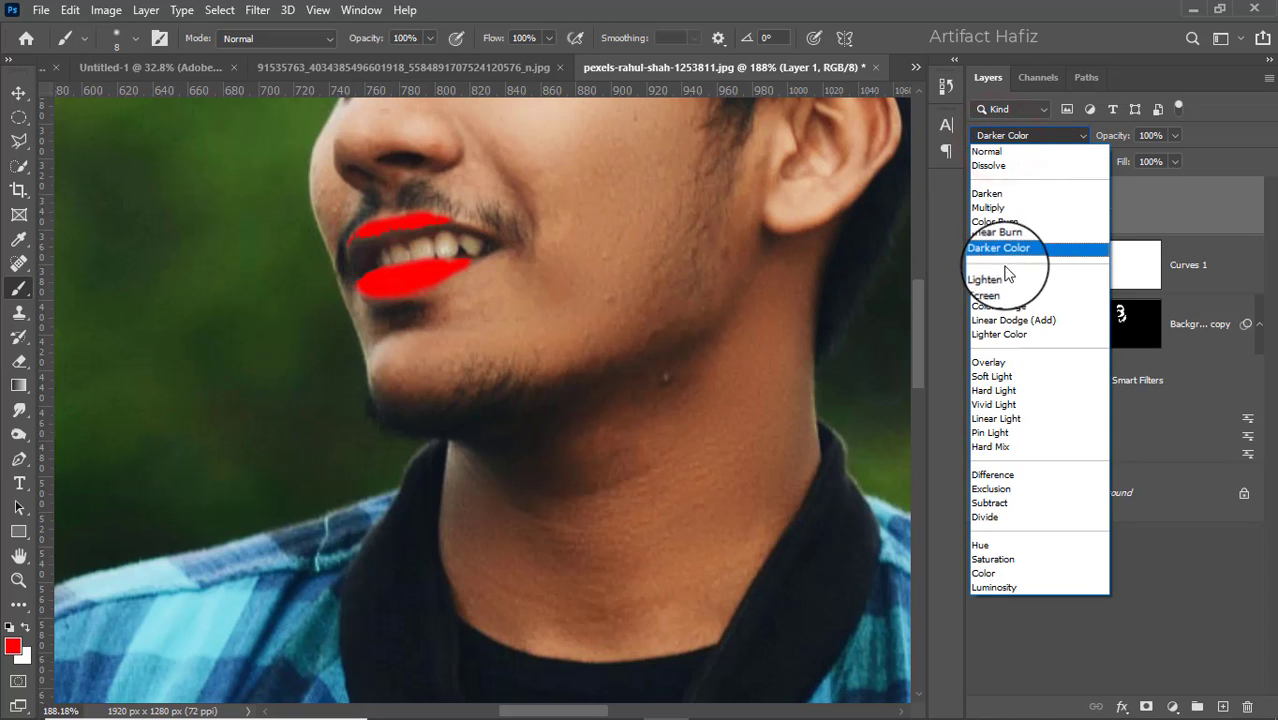
pyautogui.click(1018, 377)
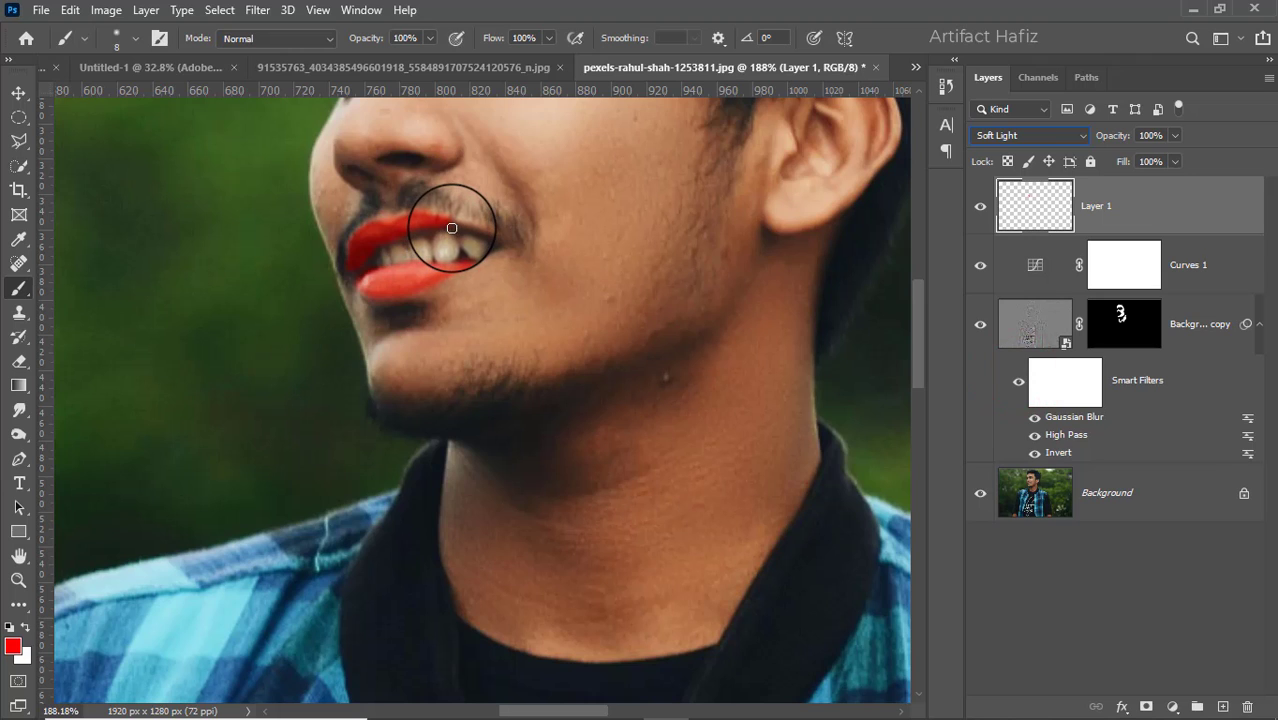
pyautogui.moveTo(450, 224); pyautogui.dragTo(481, 230)
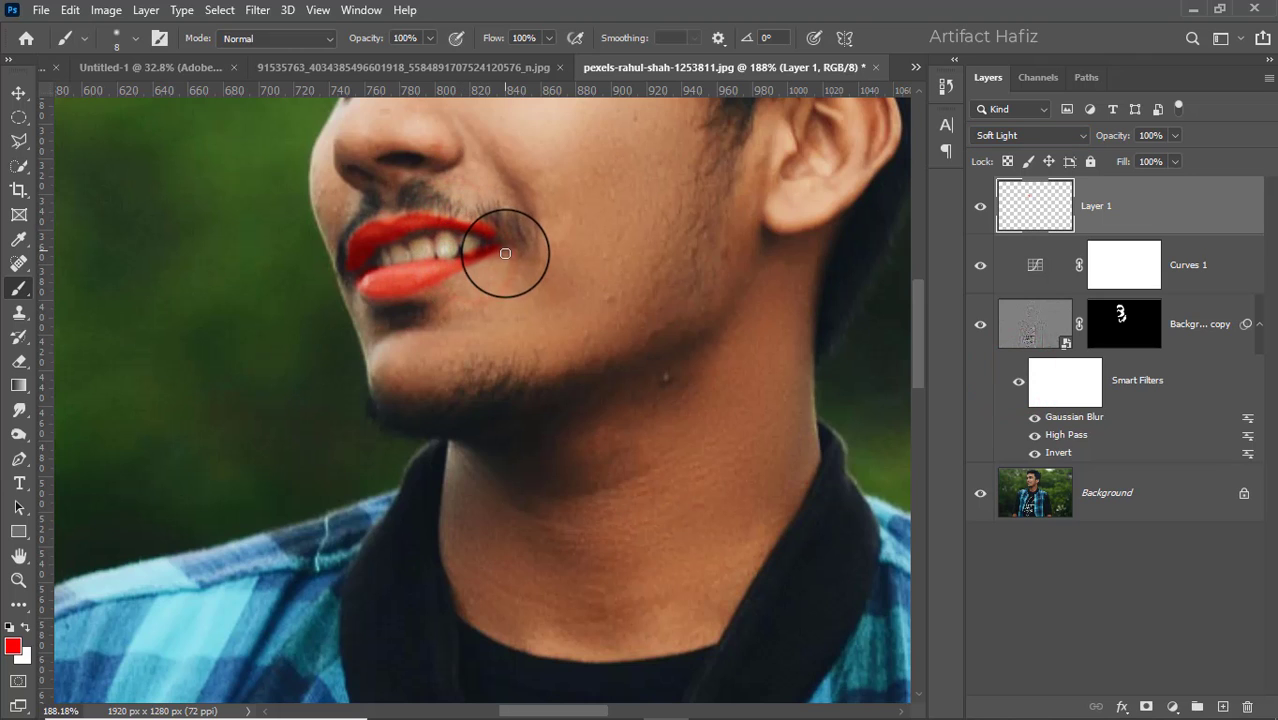
pyautogui.scroll(4, 486, 265)
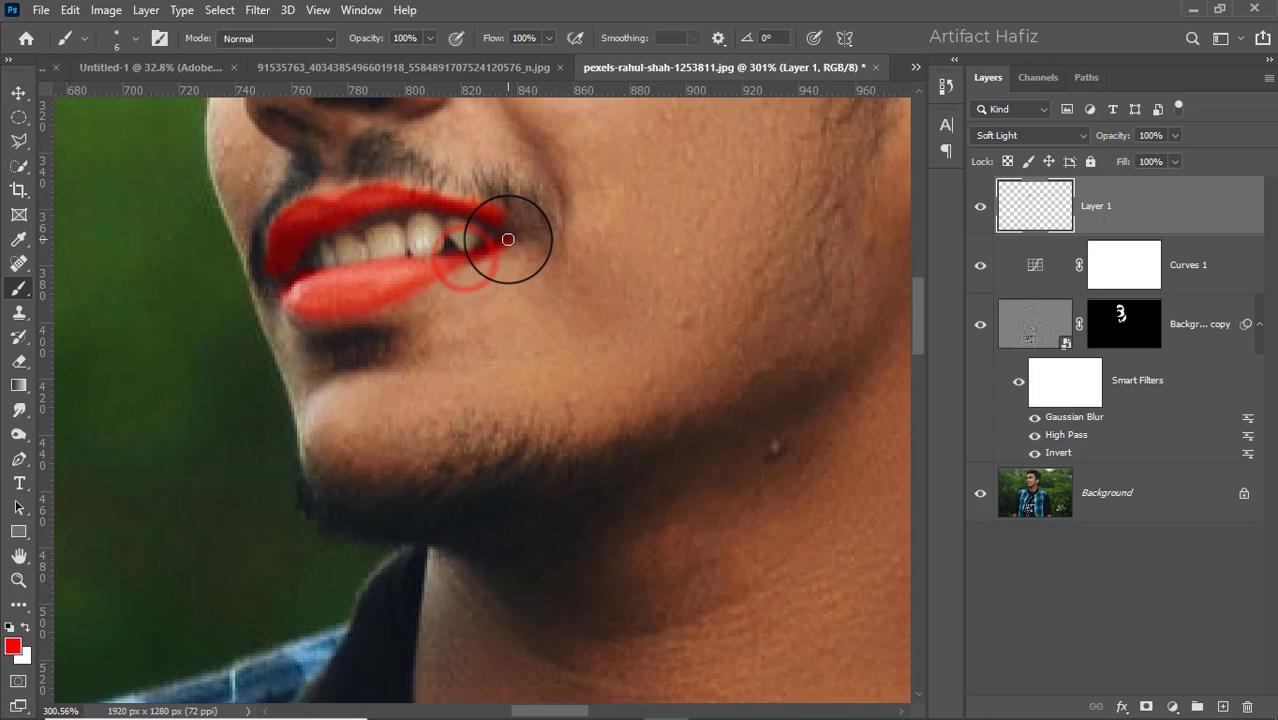
# - Lower the opacity of Layer 1 to 40% to soften the lip colour
pyautogui.scroll(-3, 432, 222)
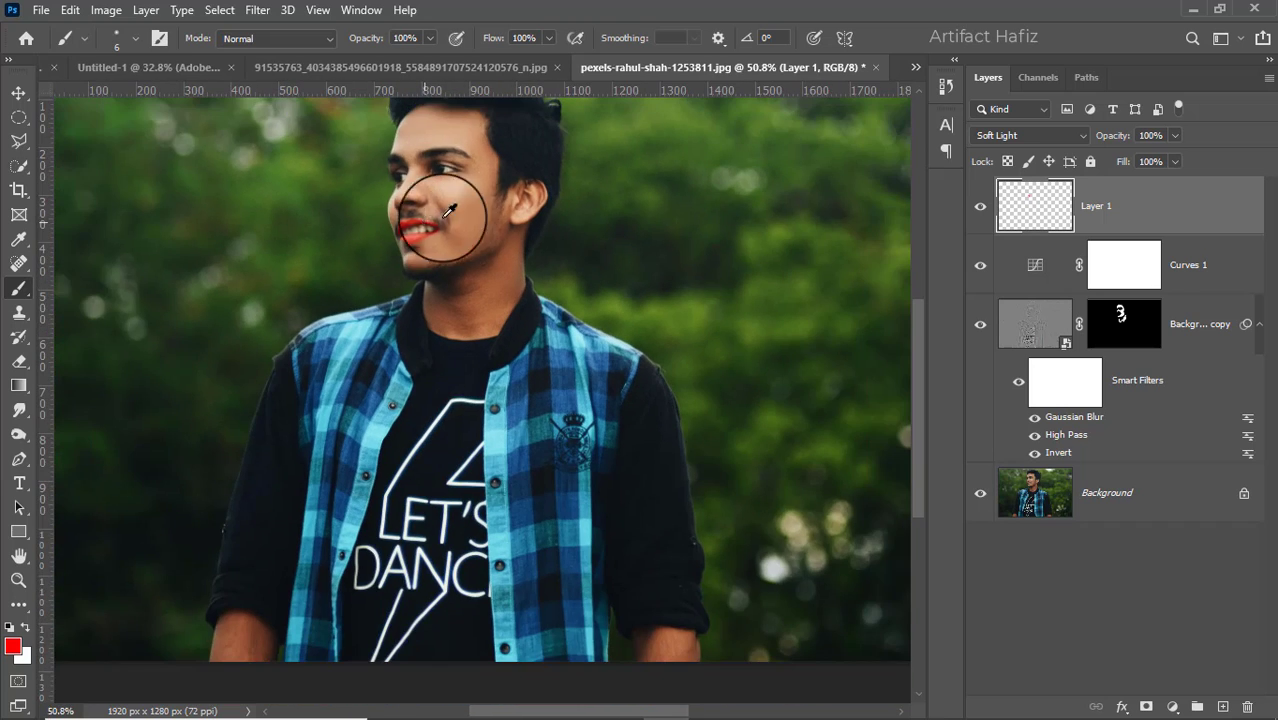
pyautogui.scroll(-2, 400, 230)
pyautogui.scroll(4, 390, 234)
pyautogui.scroll(1, 396, 232)
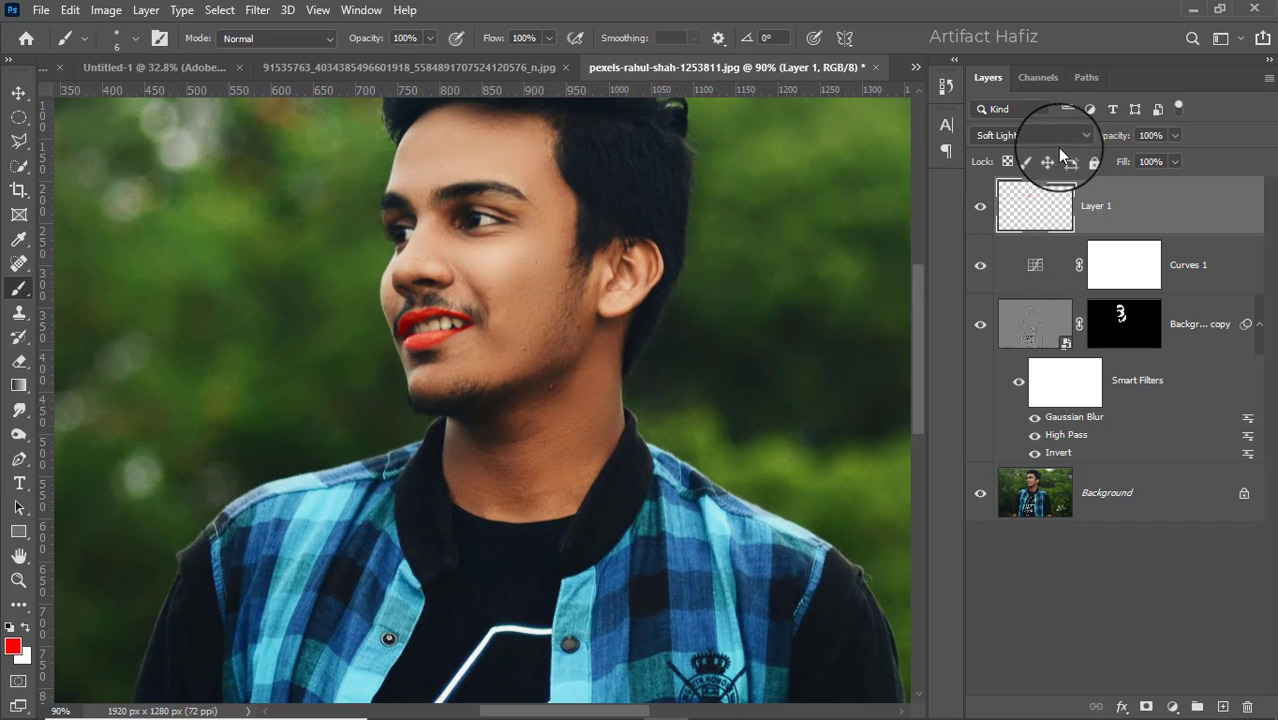
pyautogui.click(1176, 135)
pyautogui.moveTo(1178, 158)
pyautogui.mouseDown()
pyautogui.moveTo(1078, 157)
pyautogui.moveTo(1126, 164)
pyautogui.moveTo(1111, 166)
pyautogui.mouseUp()
pyautogui.scroll(-3, 519, 266)
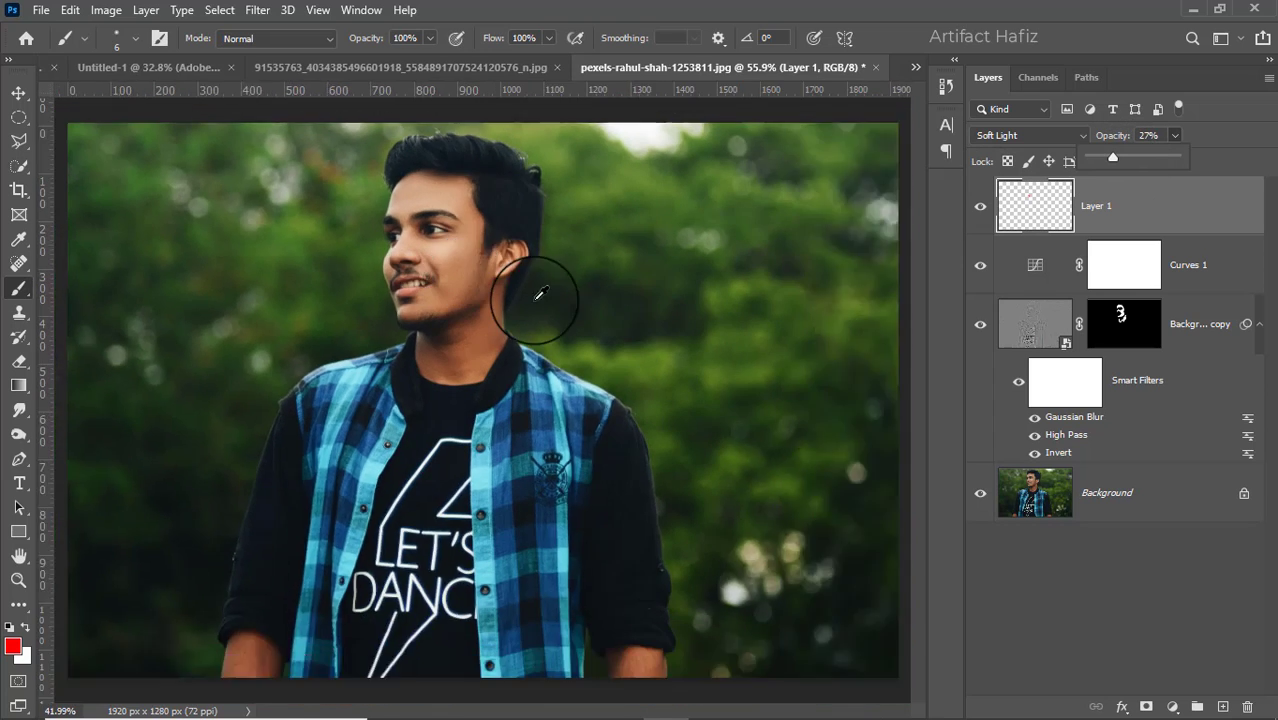
pyautogui.scroll(1, 502, 271)
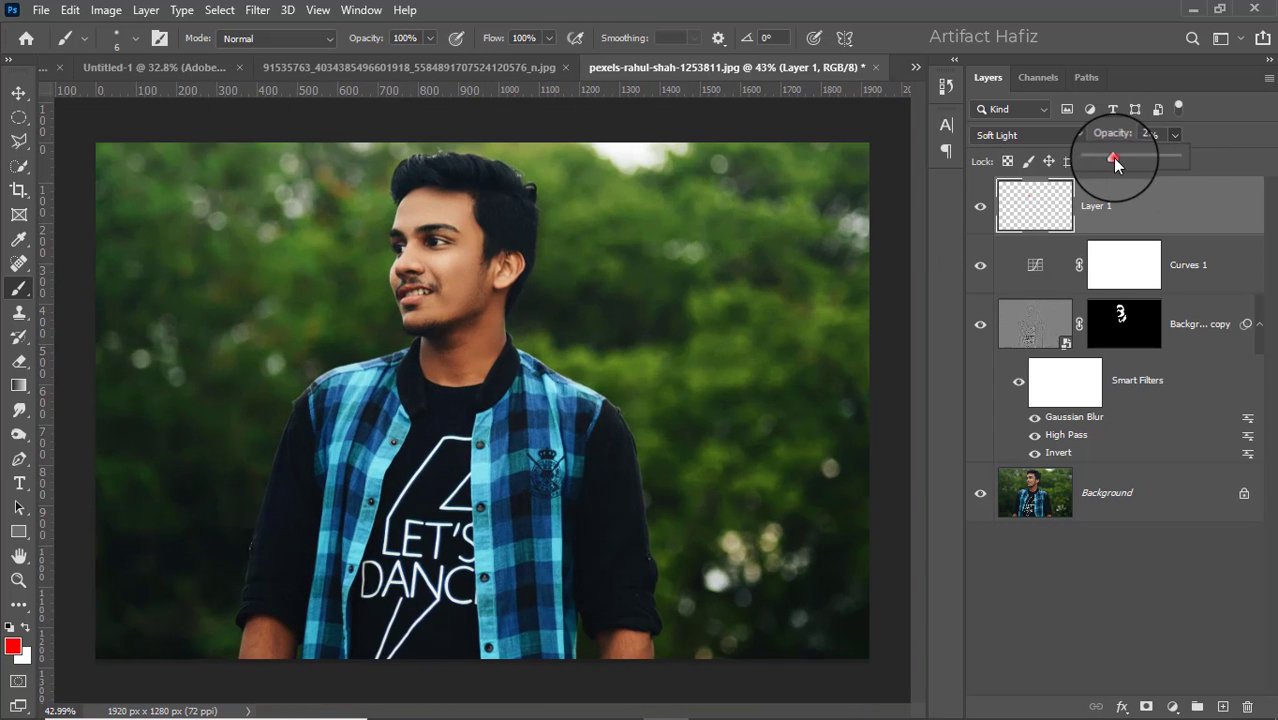
pyautogui.moveTo(1128, 157); pyautogui.dragTo(1124, 158)
pyautogui.scroll(-1, 437, 280)
pyautogui.scroll(3, 428, 271)
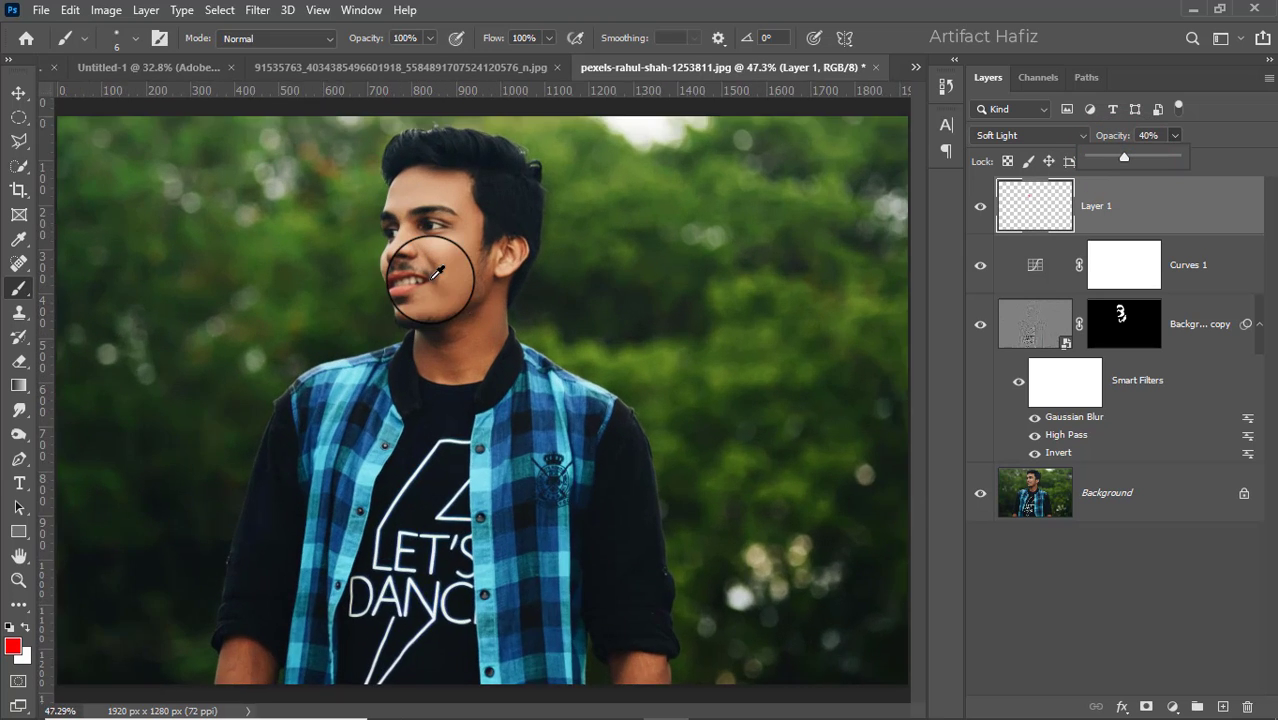
# - Toggle the visibility of Layer 1 to compare the portrait with and without the lip colour
pyautogui.click(982, 208)
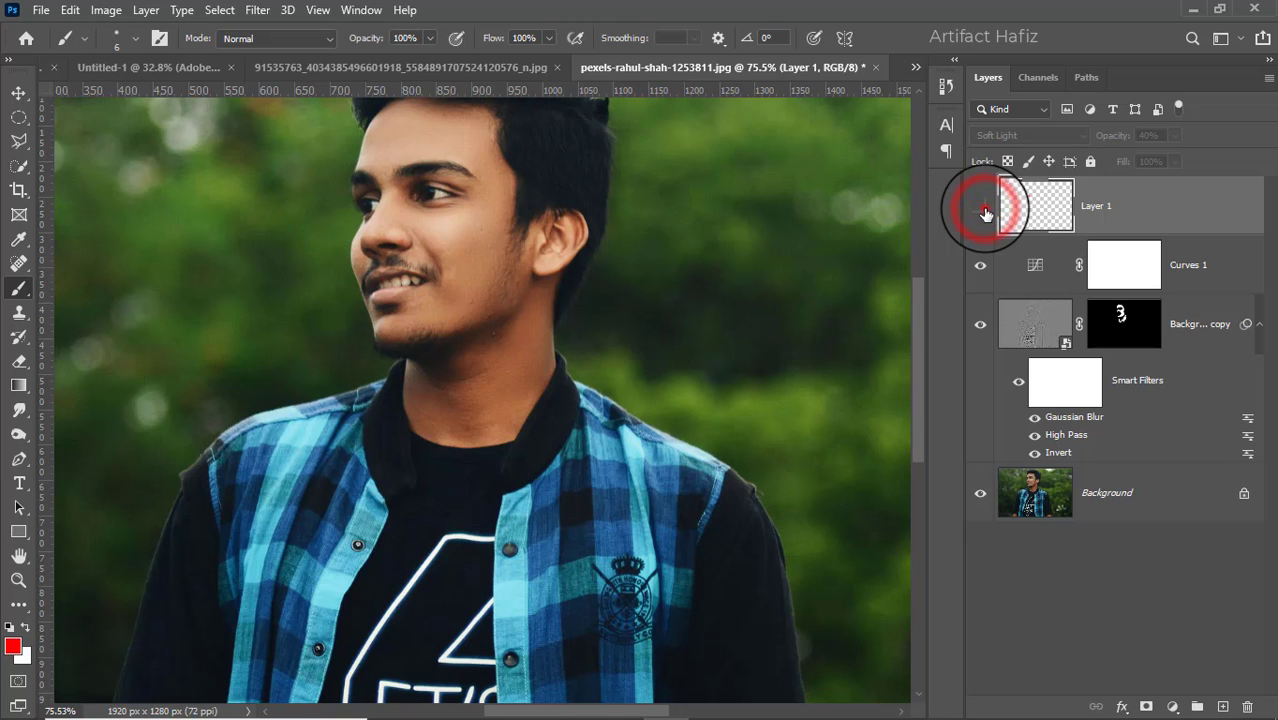
pyautogui.click(985, 213)
pyautogui.scroll(-4, 599, 271)
pyautogui.scroll(2, 392, 252)
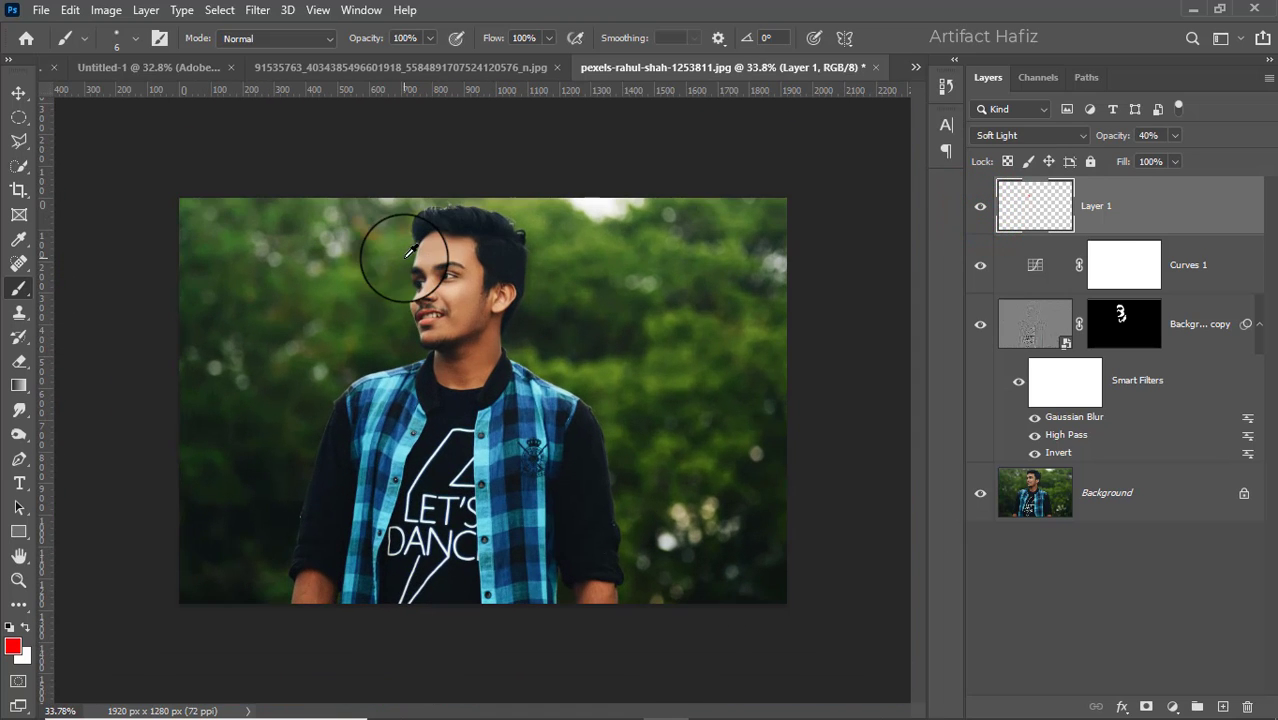
pyautogui.click(1141, 204)
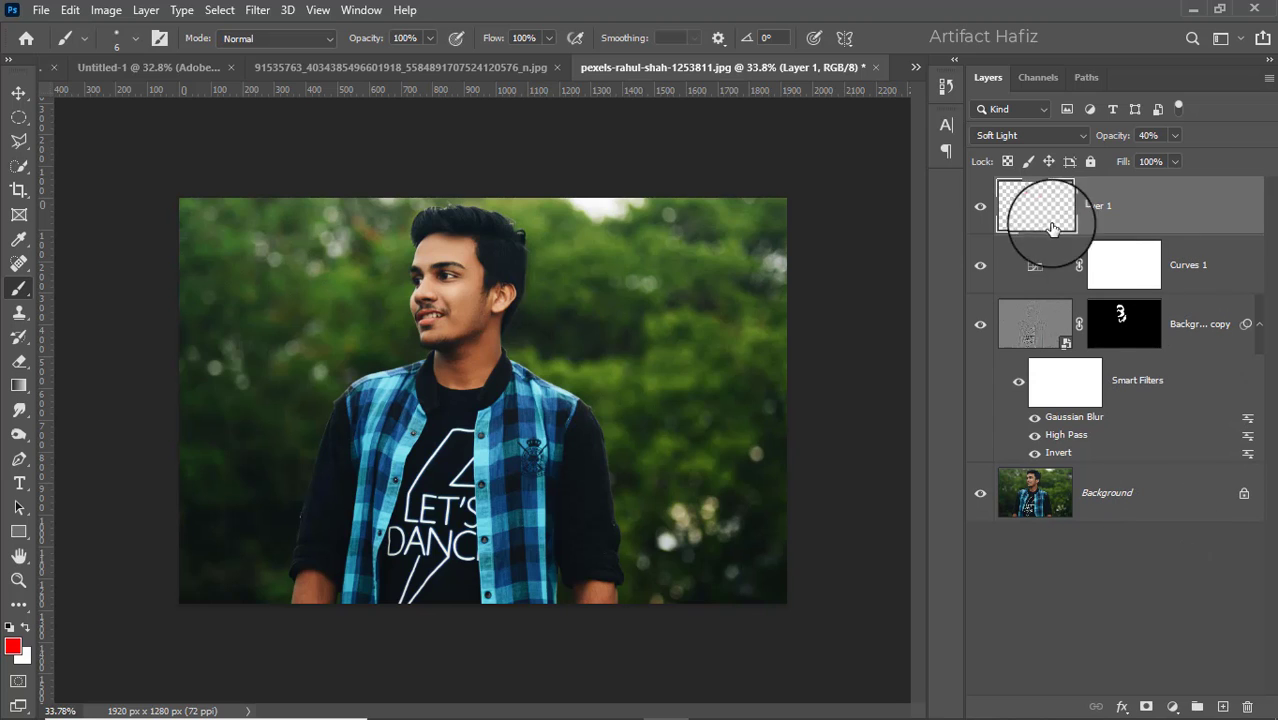
pyautogui.click(981, 206)
# - Stamp all visible layers into a new layer above Layer 1 and convert it for Smart Filters
pyautogui.click(1132, 204)
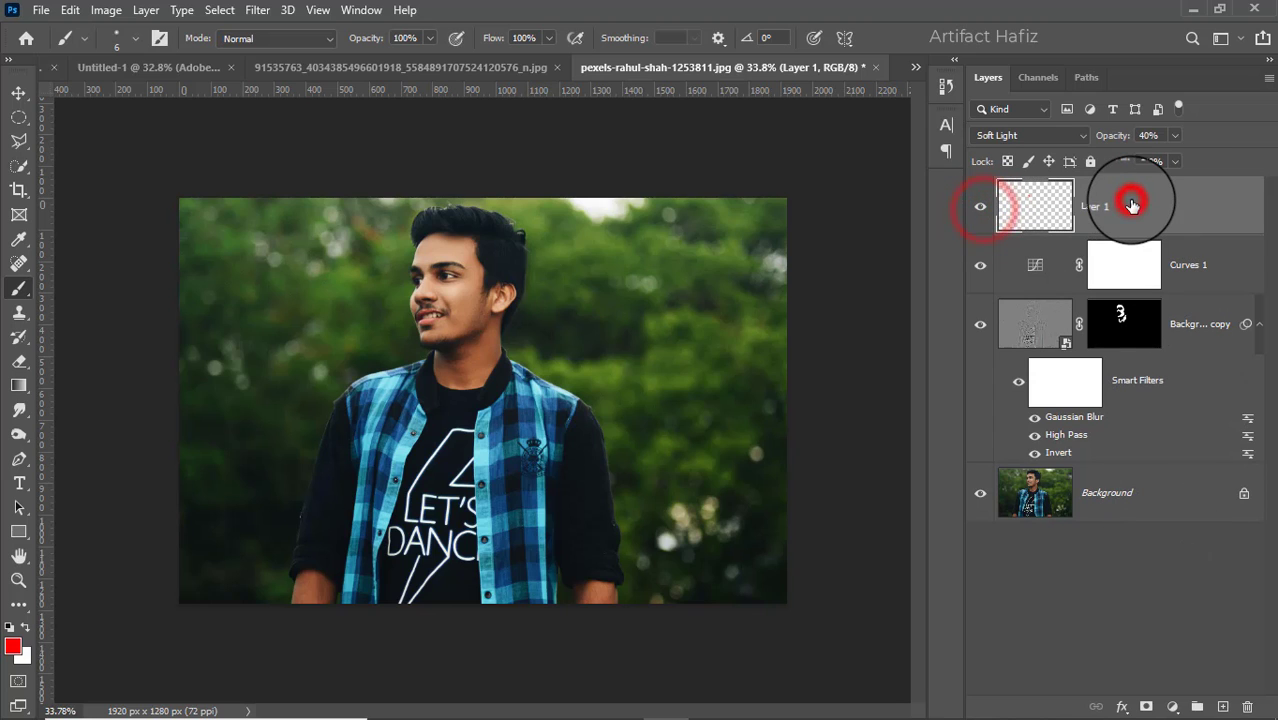
pyautogui.hotkey('ctrl', 'alt', 'shift', 'e')
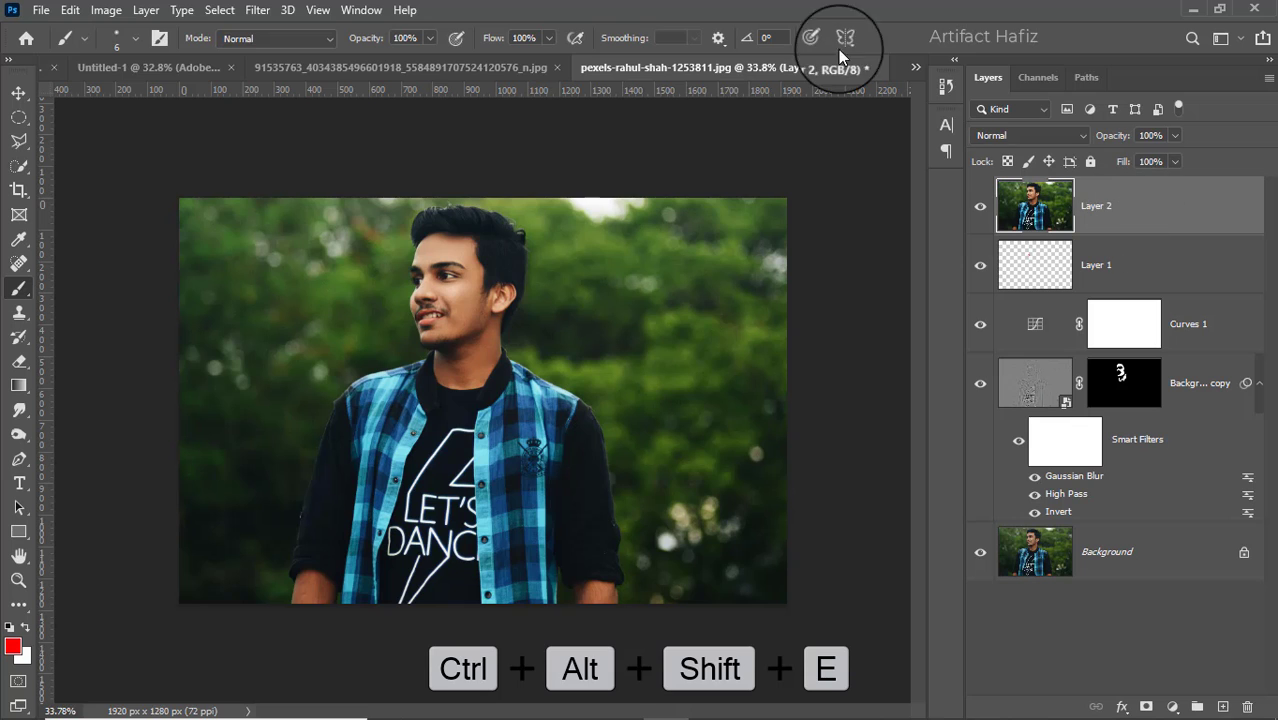
pyautogui.click(257, 10)
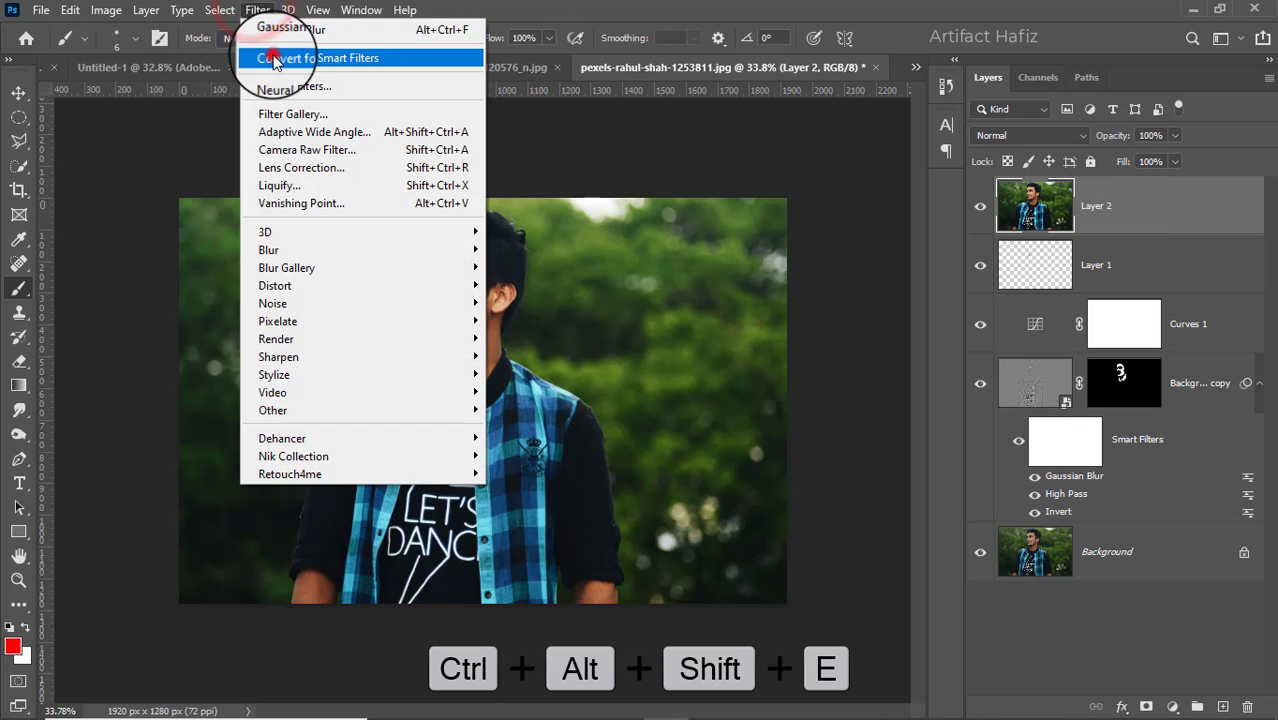
pyautogui.click(275, 58)
# - Apply the Camera Raw Filter with Temperature +7, Tint -4, Highlights -20, Shadows +46, Whites +48 and Blacks -13
pyautogui.click(257, 10)
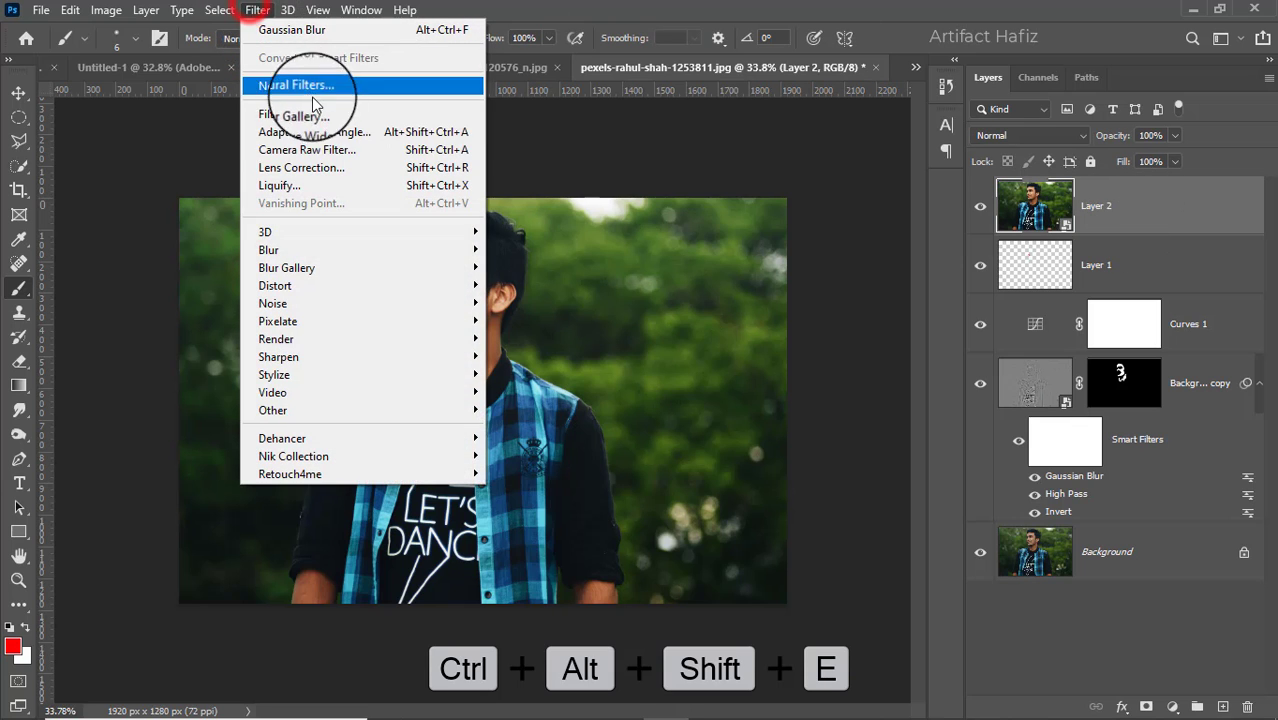
pyautogui.click(322, 151)
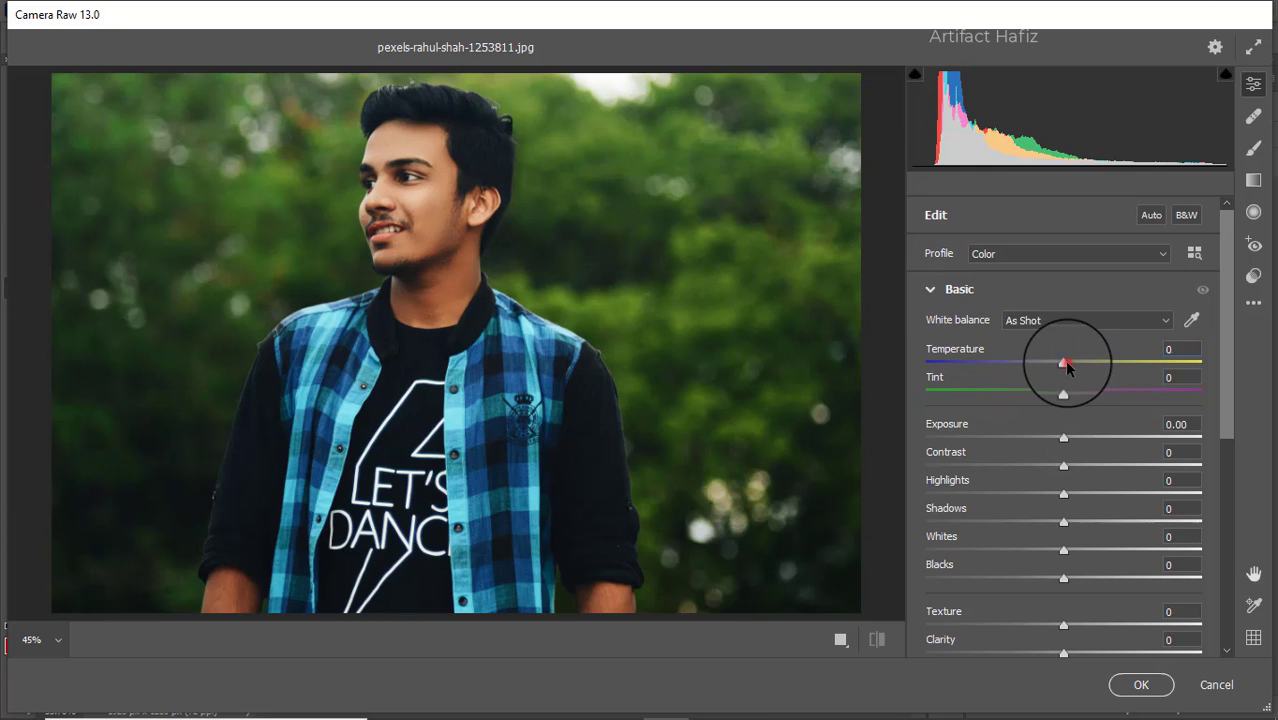
pyautogui.moveTo(1066, 364); pyautogui.dragTo(1068, 437)
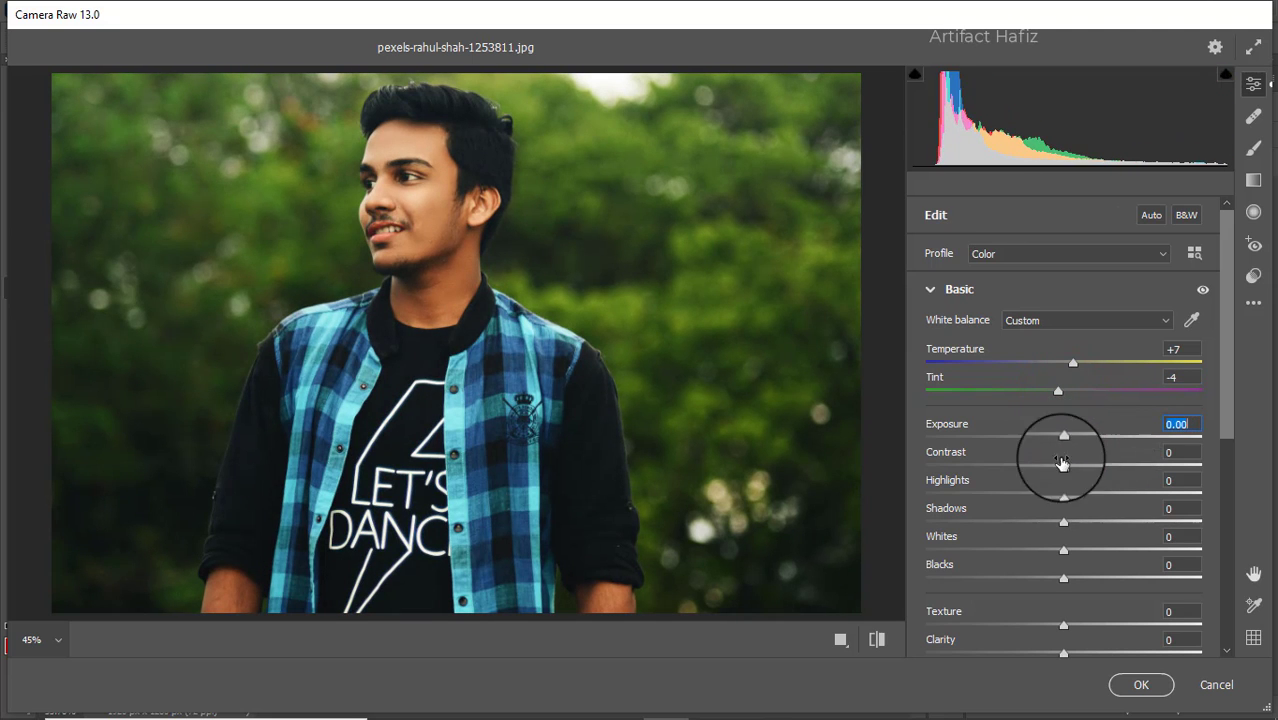
pyautogui.moveTo(1063, 494); pyautogui.dragTo(1033, 503)
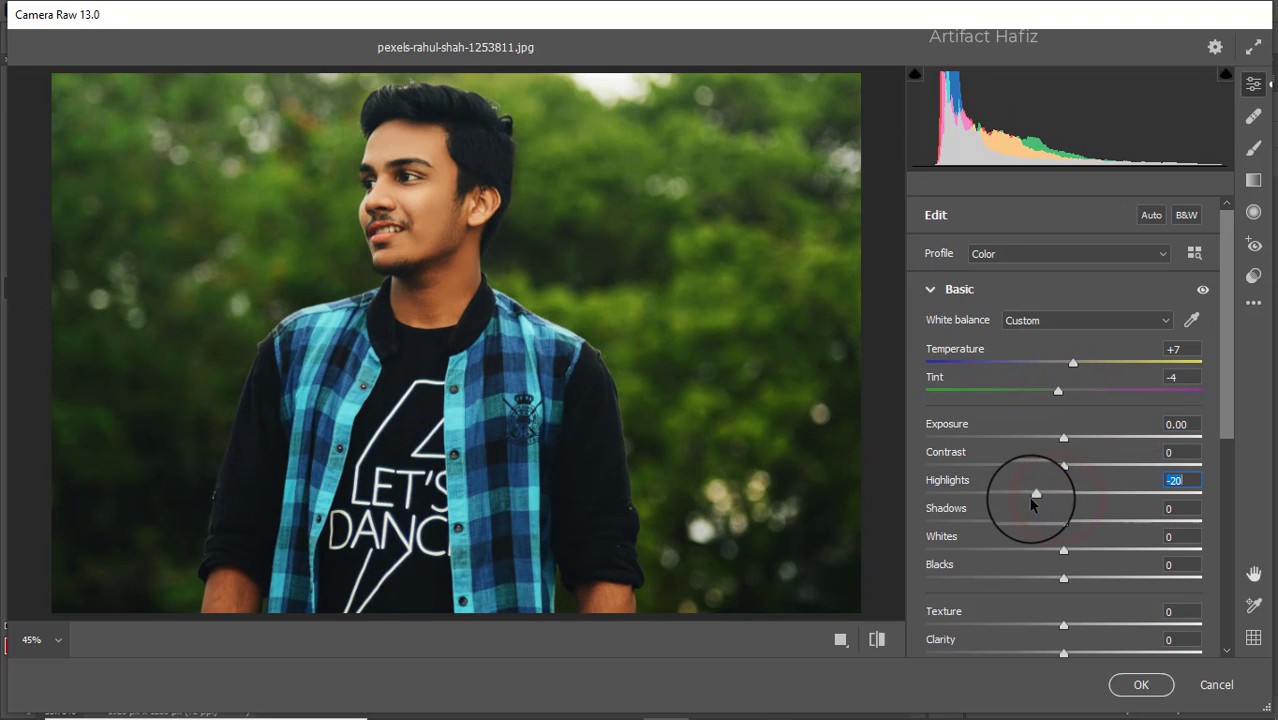
pyautogui.moveTo(1063, 549); pyautogui.dragTo(1127, 522)
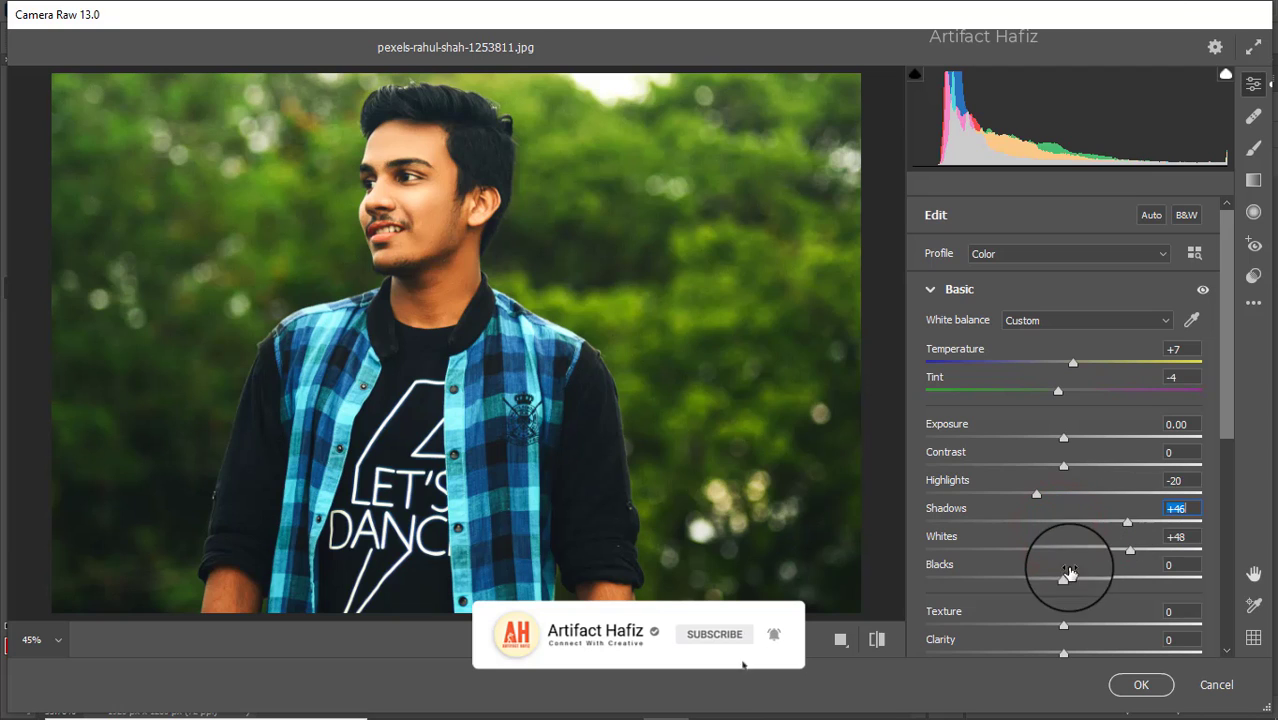
pyautogui.moveTo(1068, 575)
pyautogui.mouseDown()
pyautogui.moveTo(1044, 582)
pyautogui.moveTo(1061, 531)
pyautogui.moveTo(1116, 540)
pyautogui.moveTo(1058, 559)
pyautogui.moveTo(1107, 564)
pyautogui.moveTo(1072, 562)
pyautogui.moveTo(1080, 595)
pyautogui.moveTo(1097, 593)
pyautogui.moveTo(1073, 591)
pyautogui.moveTo(1087, 592)
pyautogui.mouseUp()
# - Set Texture to +14, Clarity to +7, Dehaze to +17, Vibrance to +18 and Saturation to -14
pyautogui.scroll(-2, 1064, 442)
pyautogui.scroll(-4, 1078, 429)
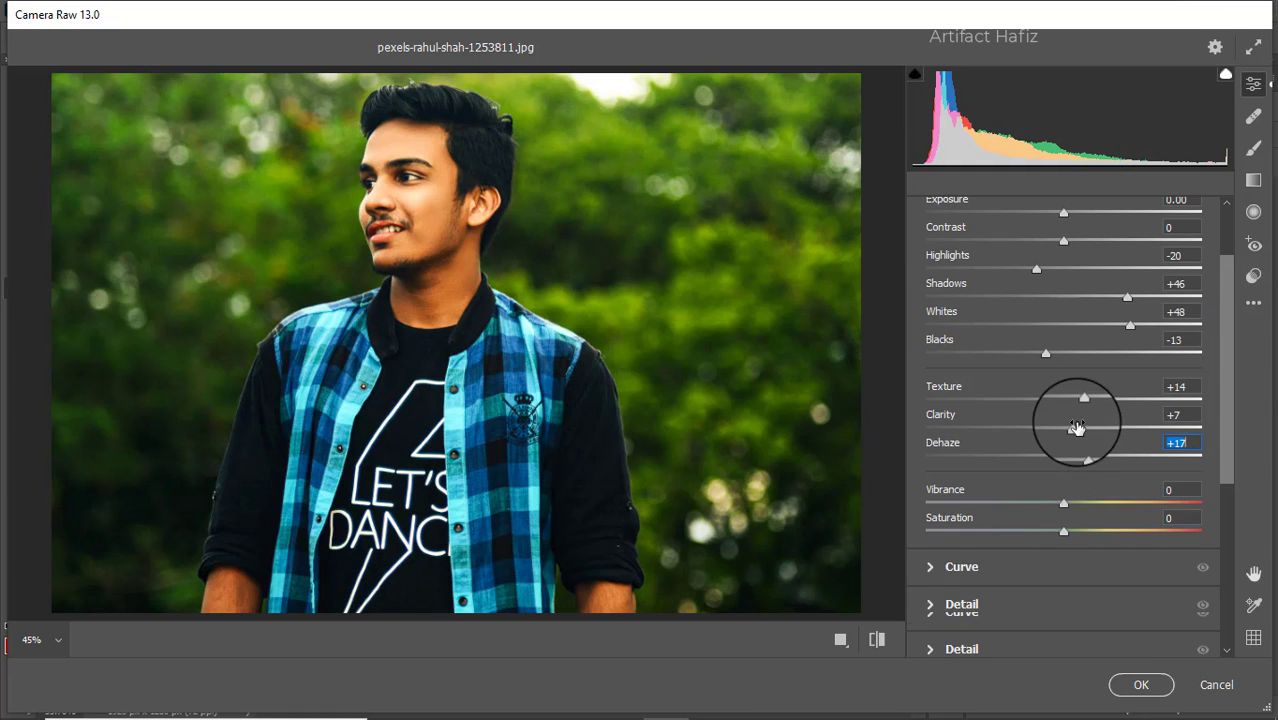
pyautogui.moveTo(1064, 457); pyautogui.dragTo(1044, 490)
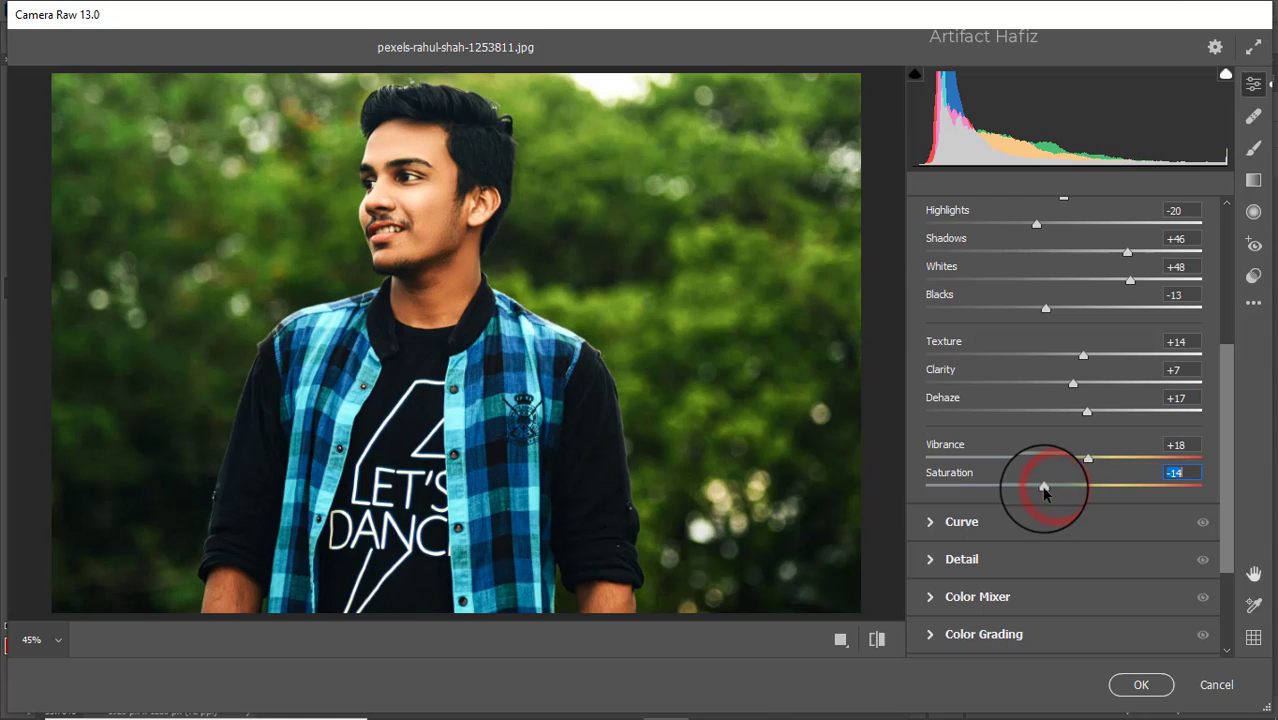
# - In the Blue channel curve, raise the black point to output 9 and add a point at input 64, output 67
pyautogui.click(945, 524)
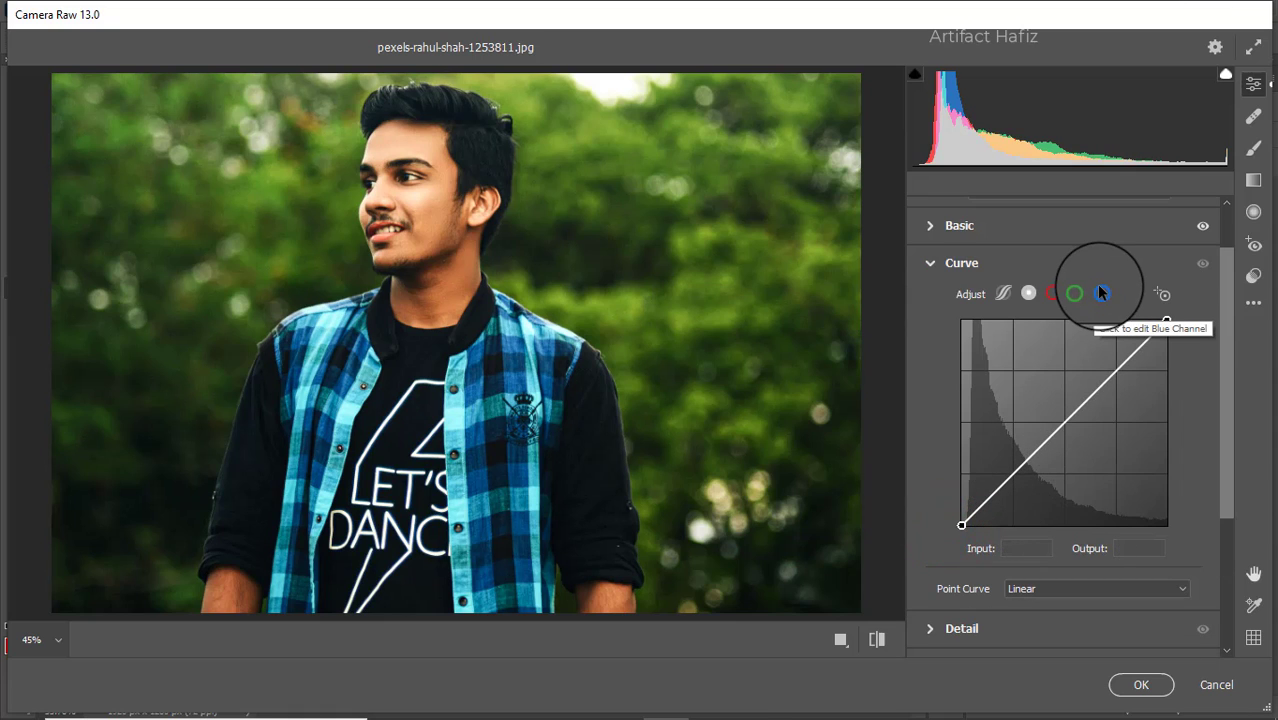
pyautogui.click(1102, 292)
pyautogui.moveTo(961, 525); pyautogui.dragTo(962, 518)
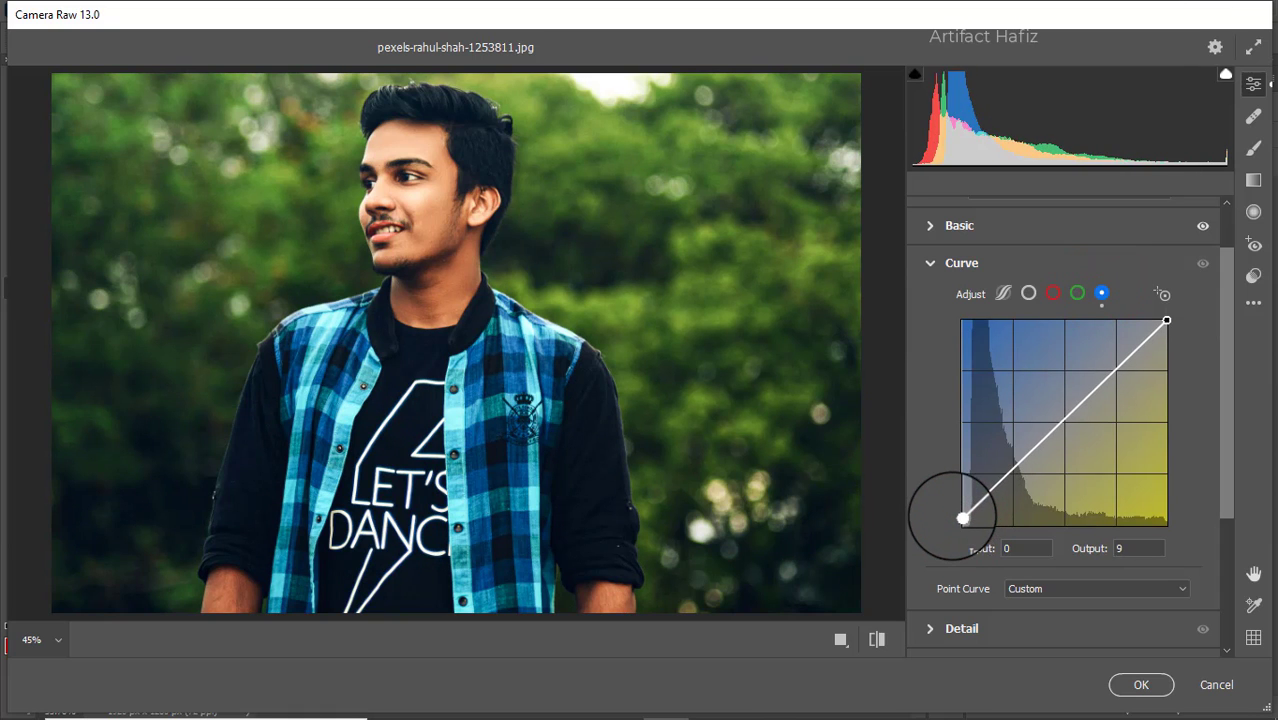
pyautogui.moveTo(1013, 467); pyautogui.dragTo(1013, 470)
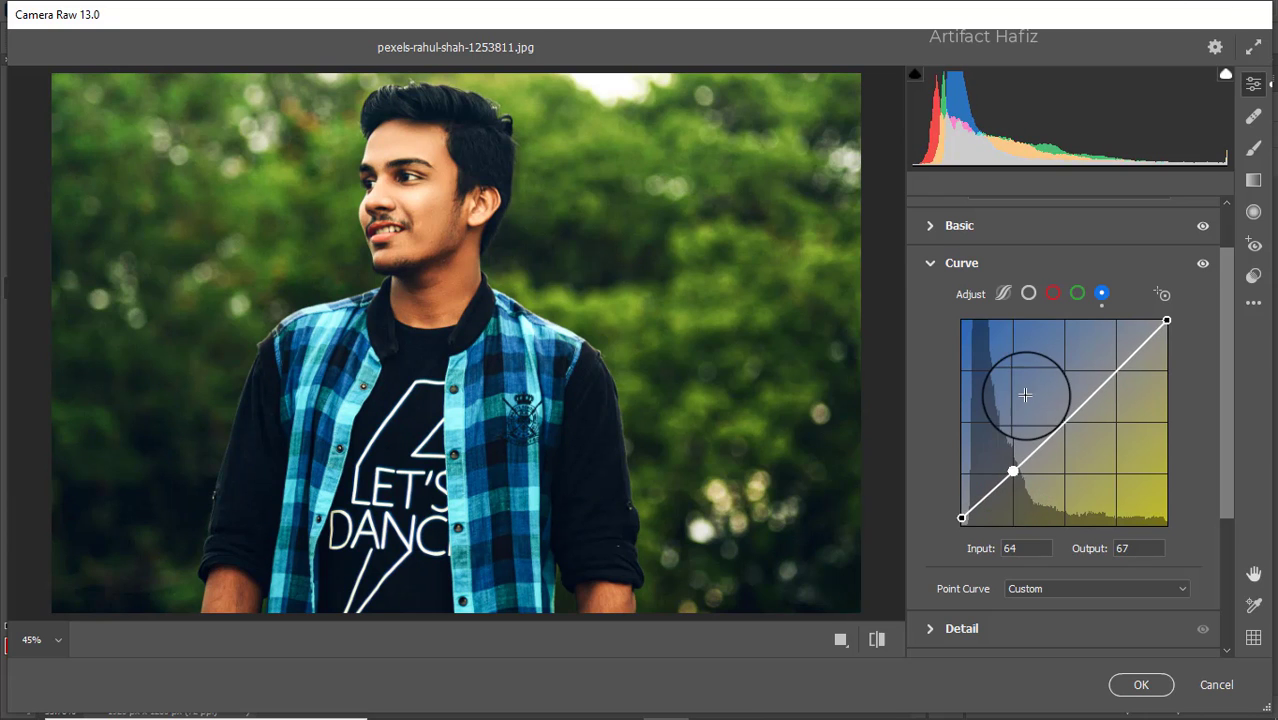
# - Set the Detail adjustments to Sharpening 11, Noise Reduction 4 and Color Noise Reduction 20
pyautogui.scroll(-4, 1025, 395)
pyautogui.click(975, 450)
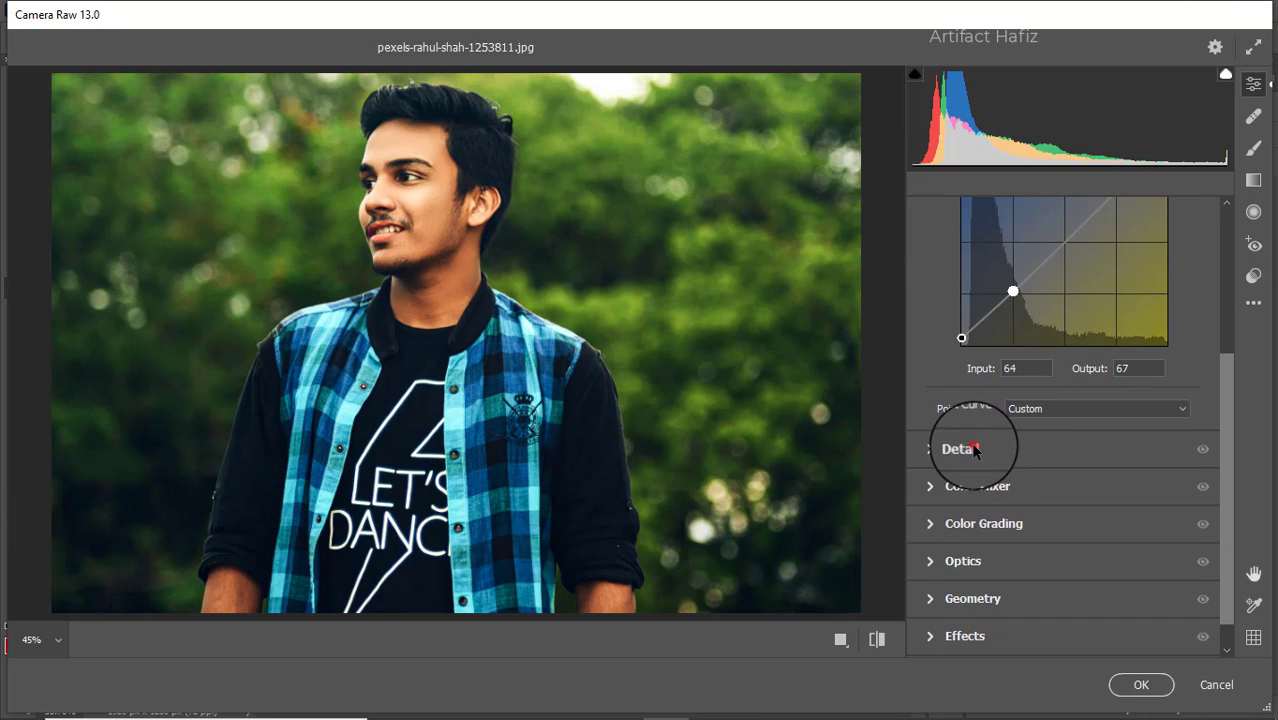
pyautogui.click(934, 445)
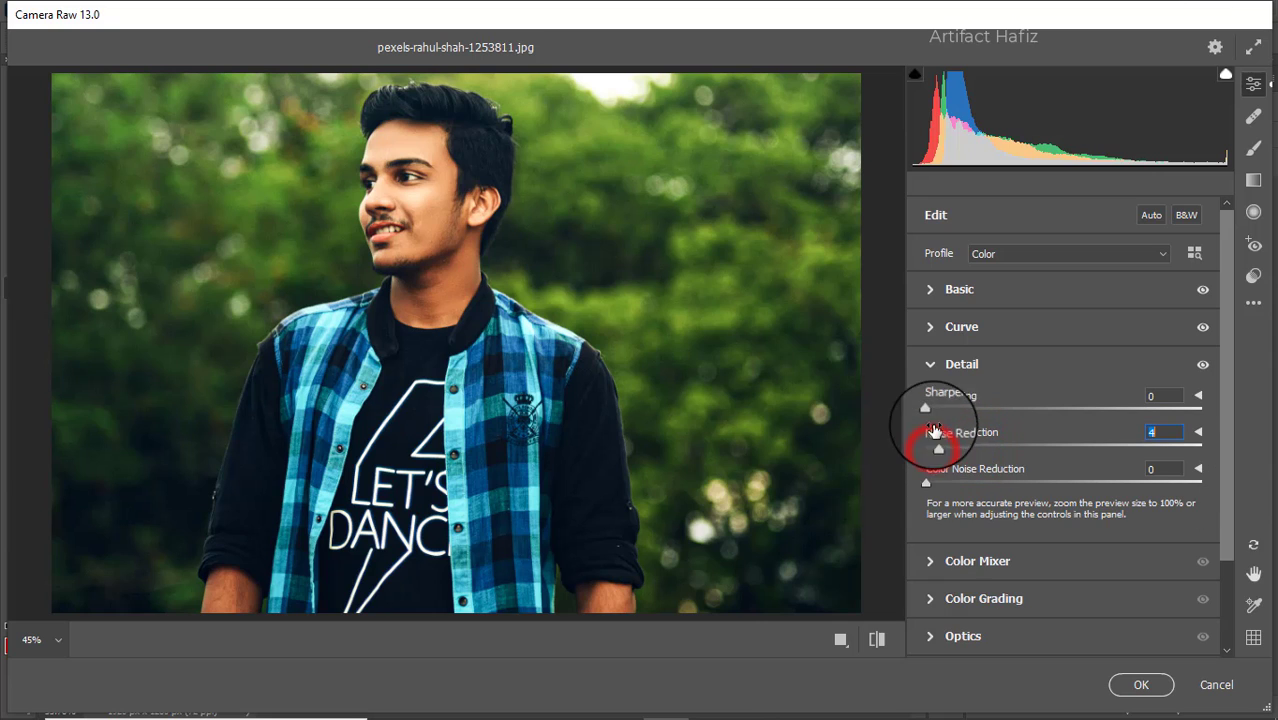
pyautogui.moveTo(928, 485); pyautogui.dragTo(980, 494)
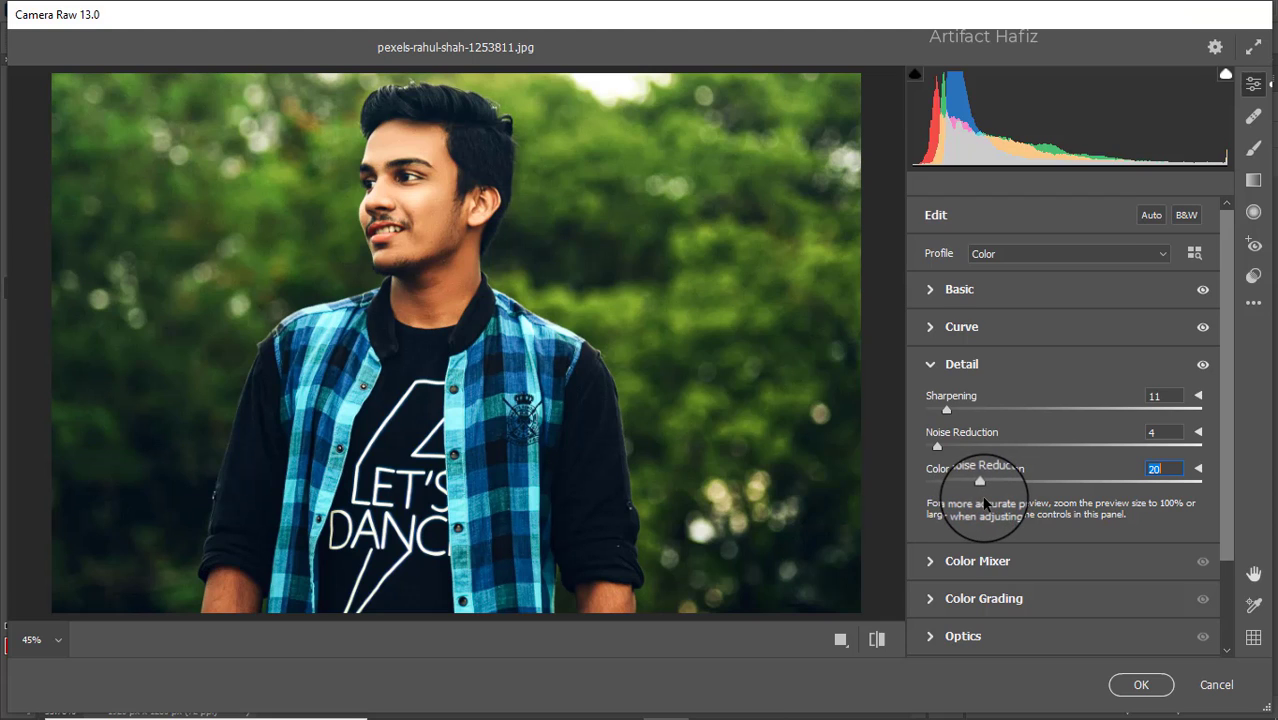
# - Set the Color Mixer saturation to Reds +3, Oranges -11, Yellows +3, Greens -79, Aquas +11 and Blues +20
pyautogui.click(936, 561)
pyautogui.click(993, 333)
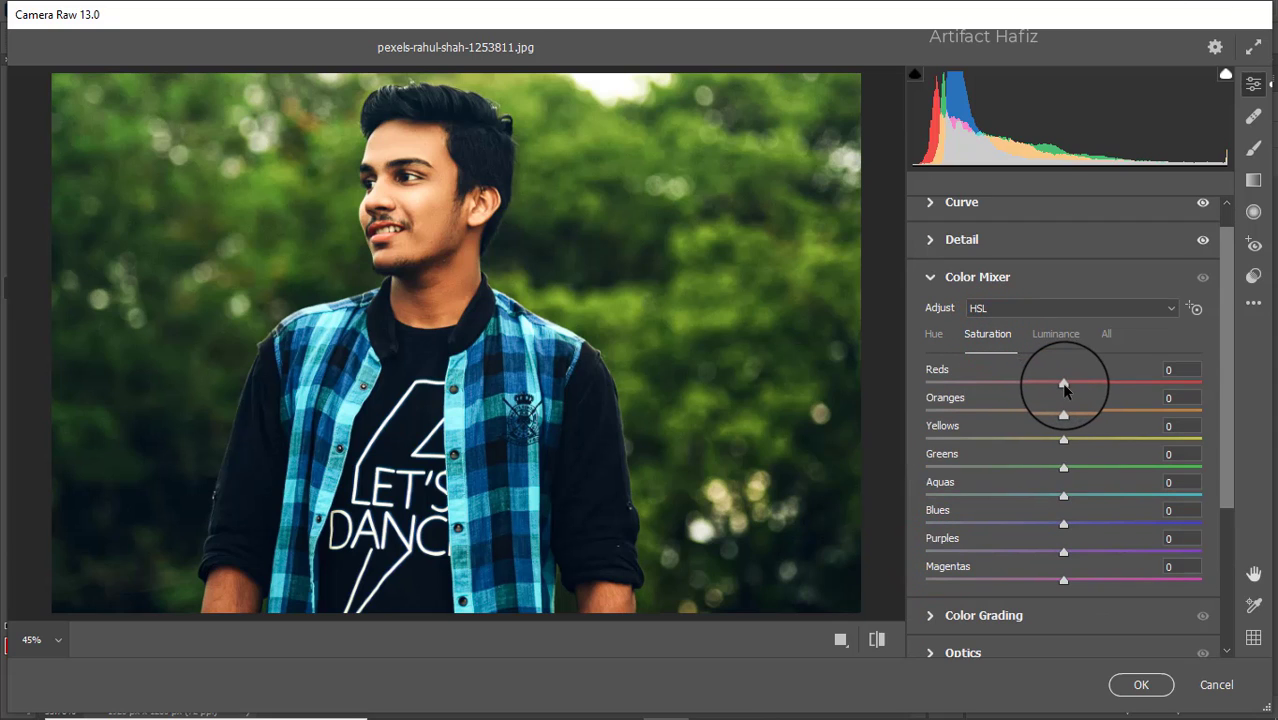
pyautogui.moveTo(1062, 384)
pyautogui.mouseDown()
pyautogui.moveTo(1148, 387)
pyautogui.moveTo(961, 380)
pyautogui.moveTo(1108, 387)
pyautogui.moveTo(1065, 390)
pyautogui.mouseUp()
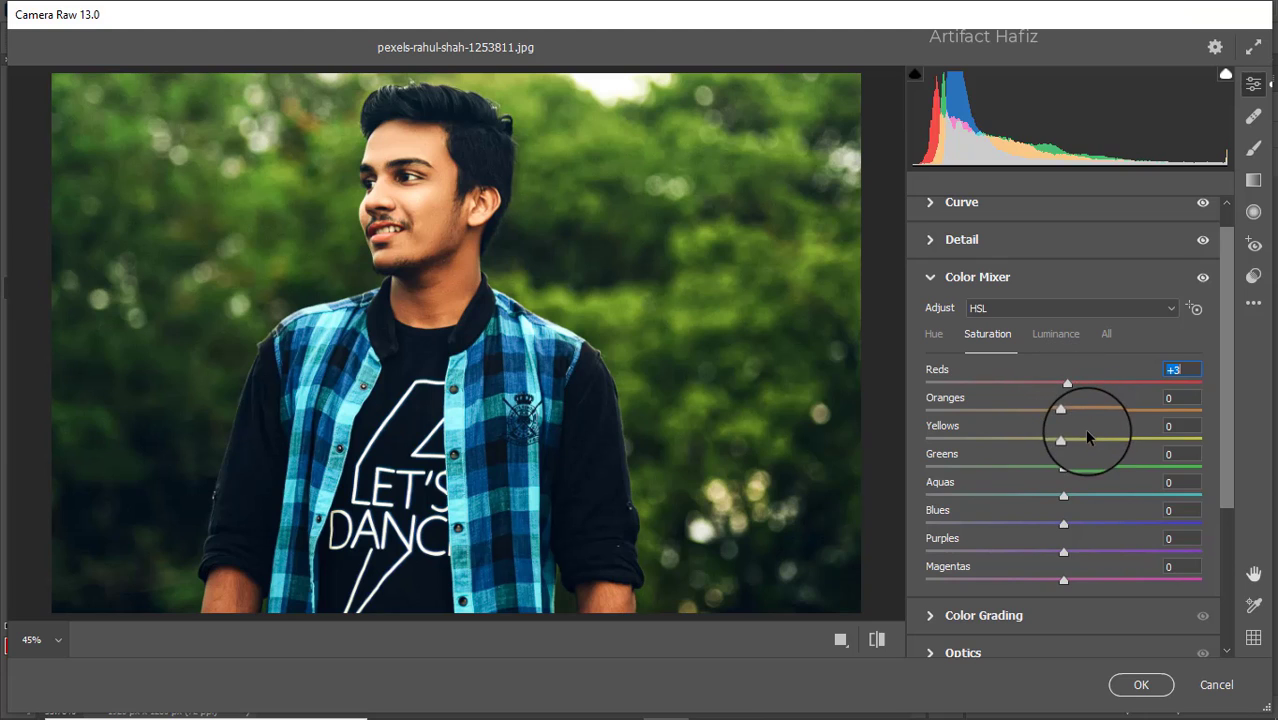
pyautogui.moveTo(1062, 409); pyautogui.dragTo(1039, 418)
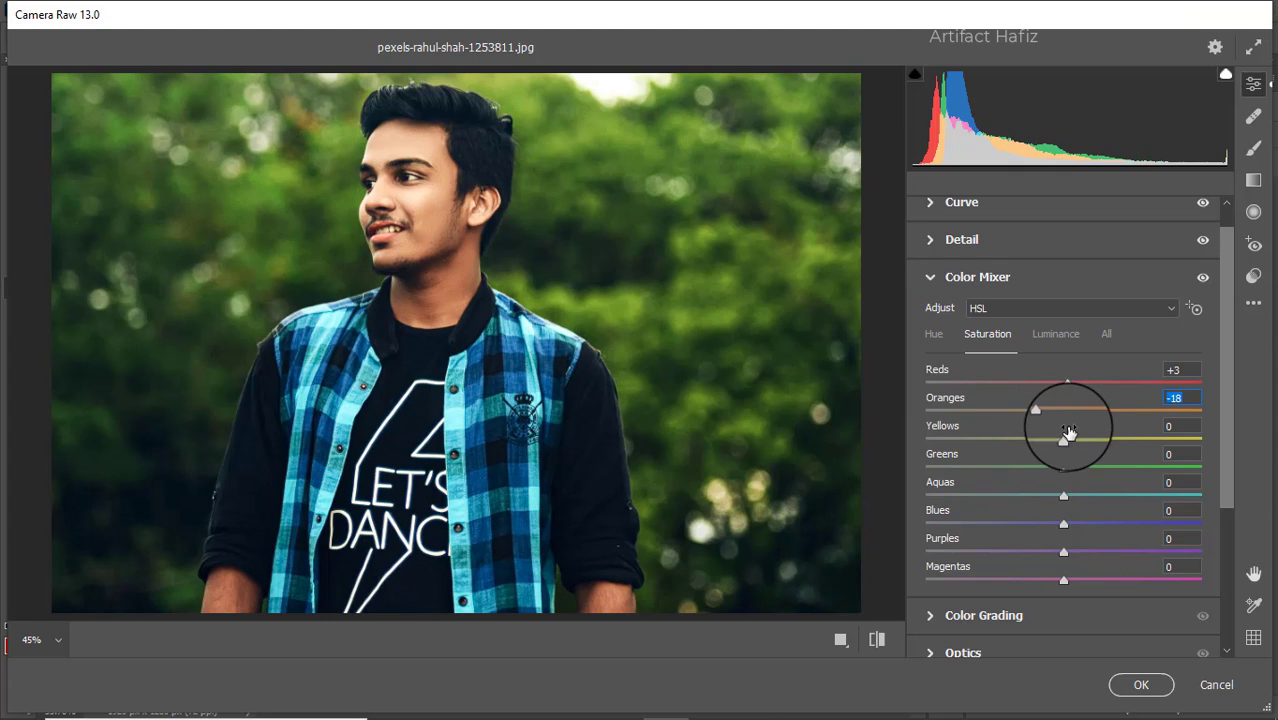
pyautogui.moveTo(1040, 416); pyautogui.dragTo(958, 466)
pyautogui.click(1064, 445)
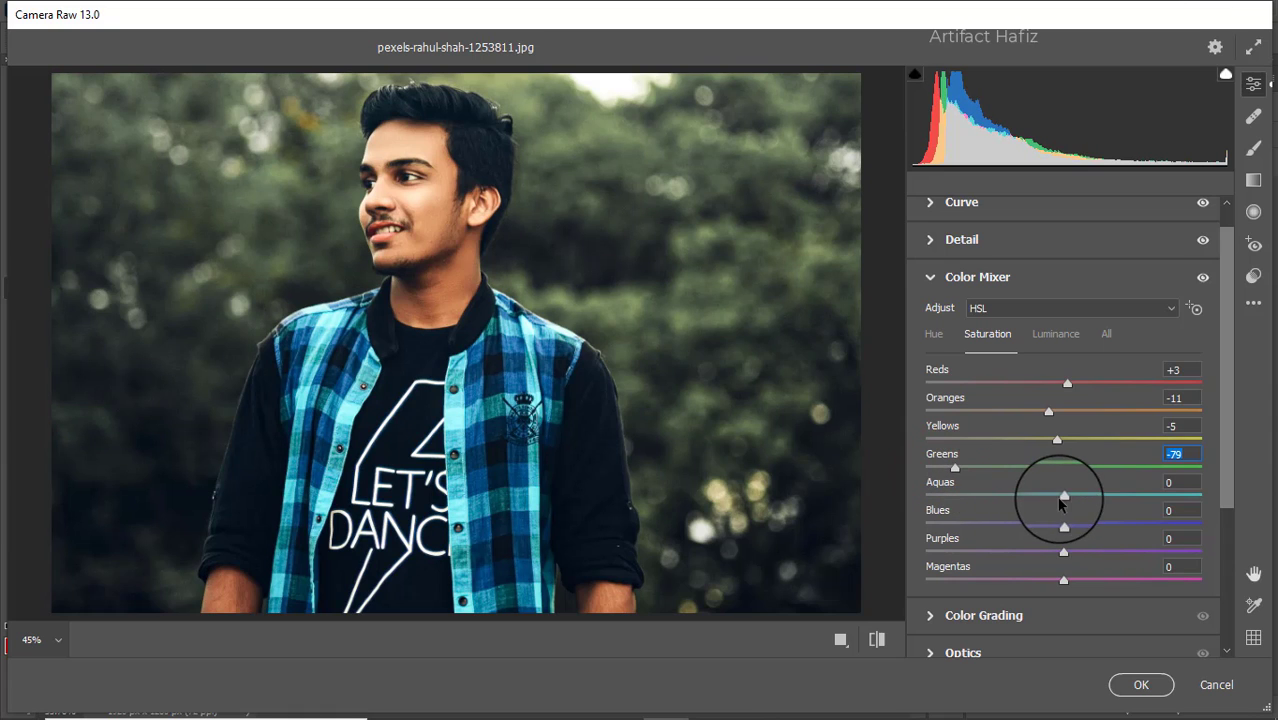
pyautogui.moveTo(1065, 495); pyautogui.dragTo(1091, 522)
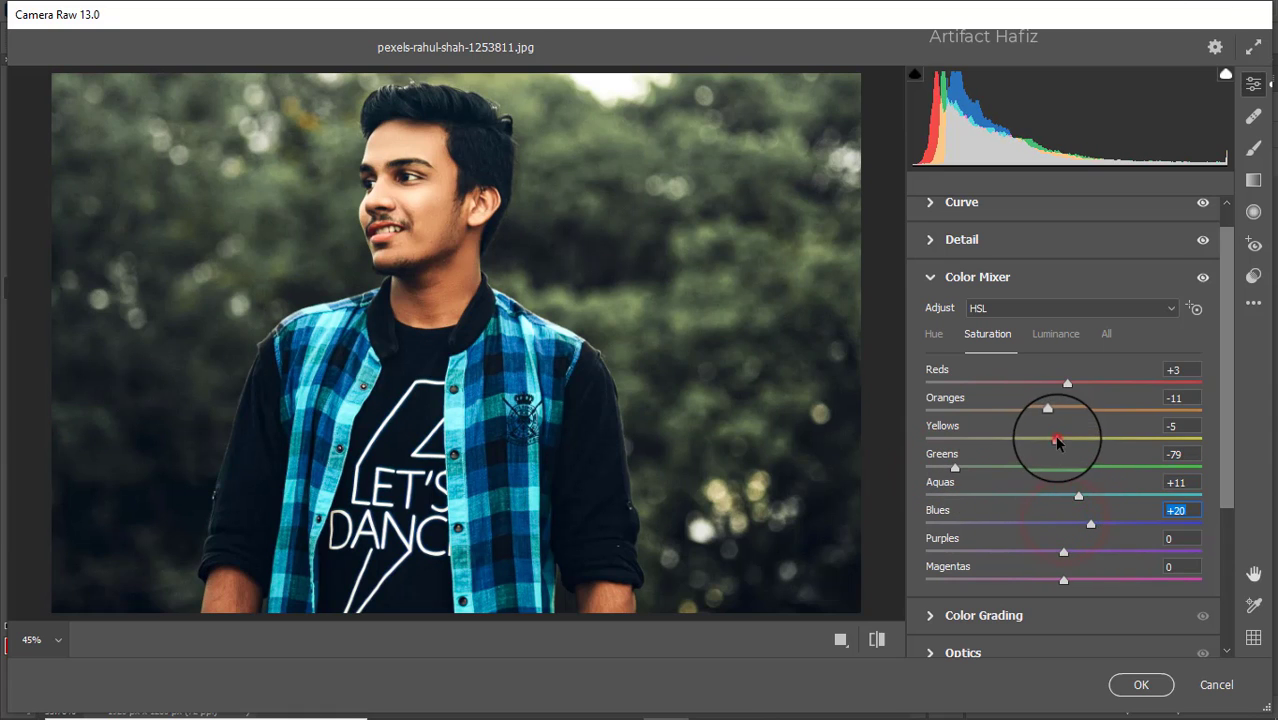
pyautogui.moveTo(1058, 441); pyautogui.dragTo(1097, 437)
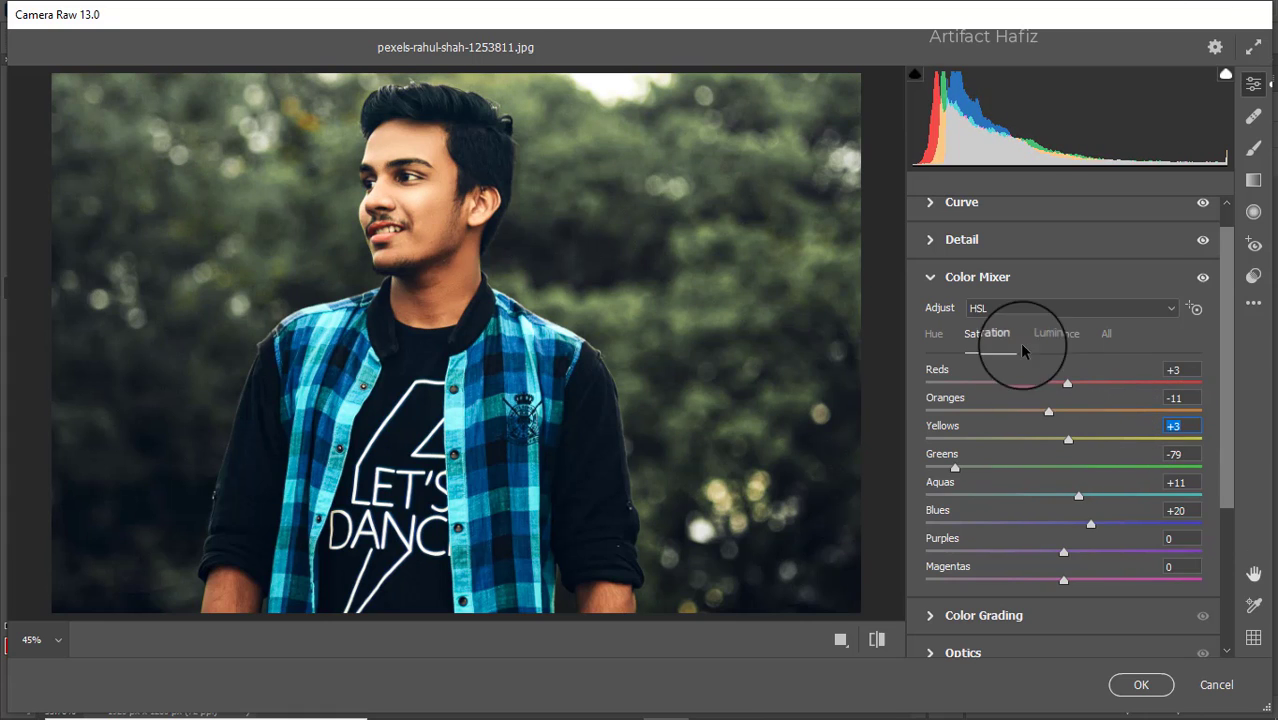
# - Set the Color Mixer hue to Blues -52, Aquas -50 and Greens -41
pyautogui.click(1050, 335)
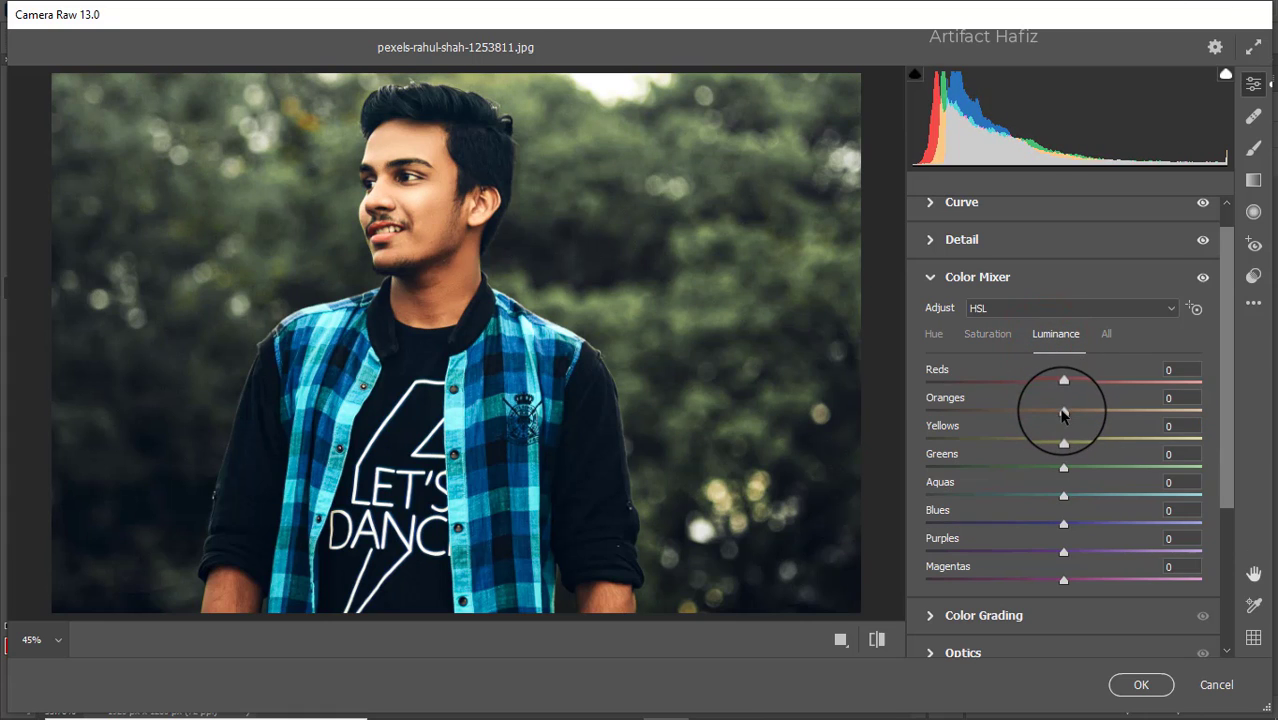
pyautogui.moveTo(1062, 412); pyautogui.dragTo(988, 517)
pyautogui.click(933, 333)
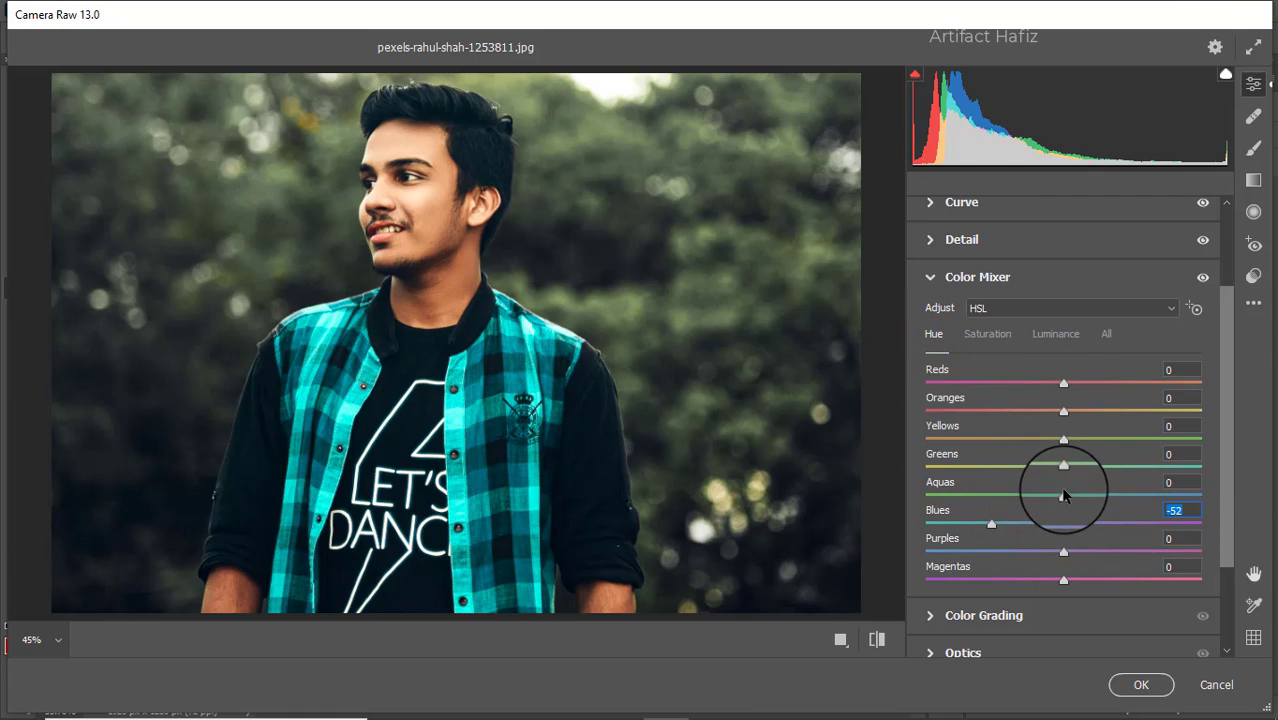
pyautogui.moveTo(1063, 491); pyautogui.dragTo(995, 495)
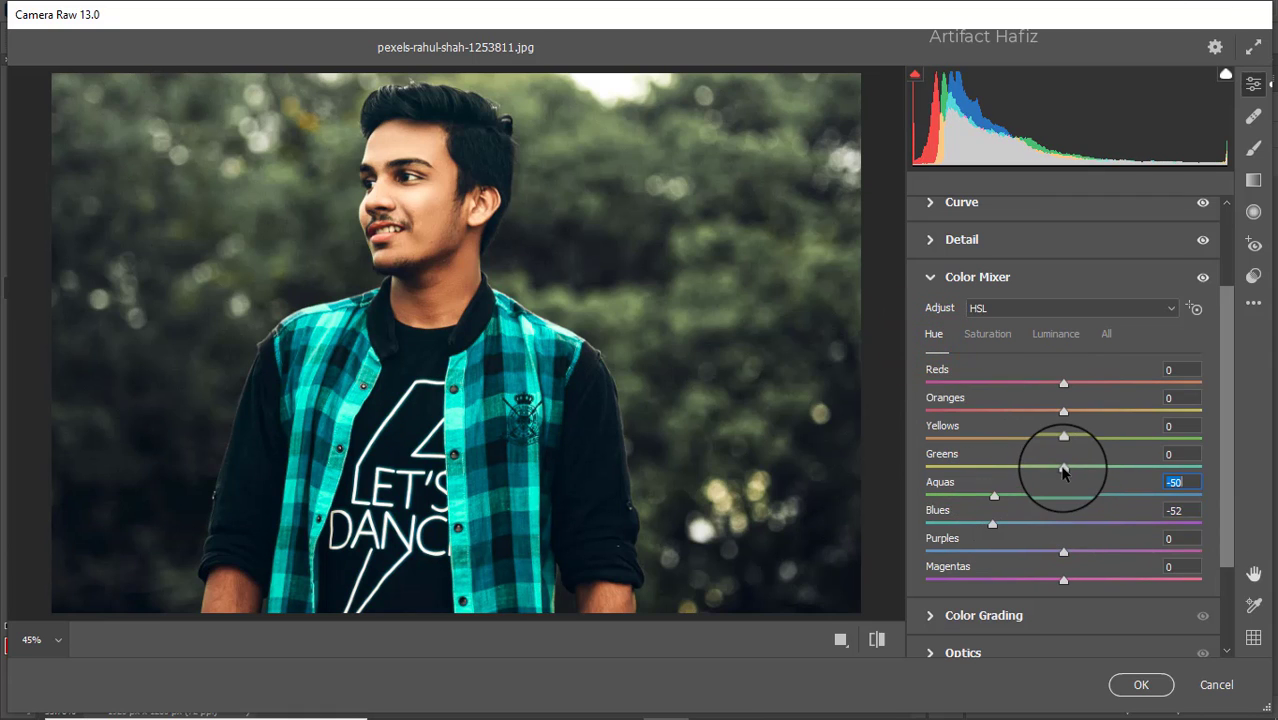
pyautogui.moveTo(1063, 467); pyautogui.dragTo(1002, 475)
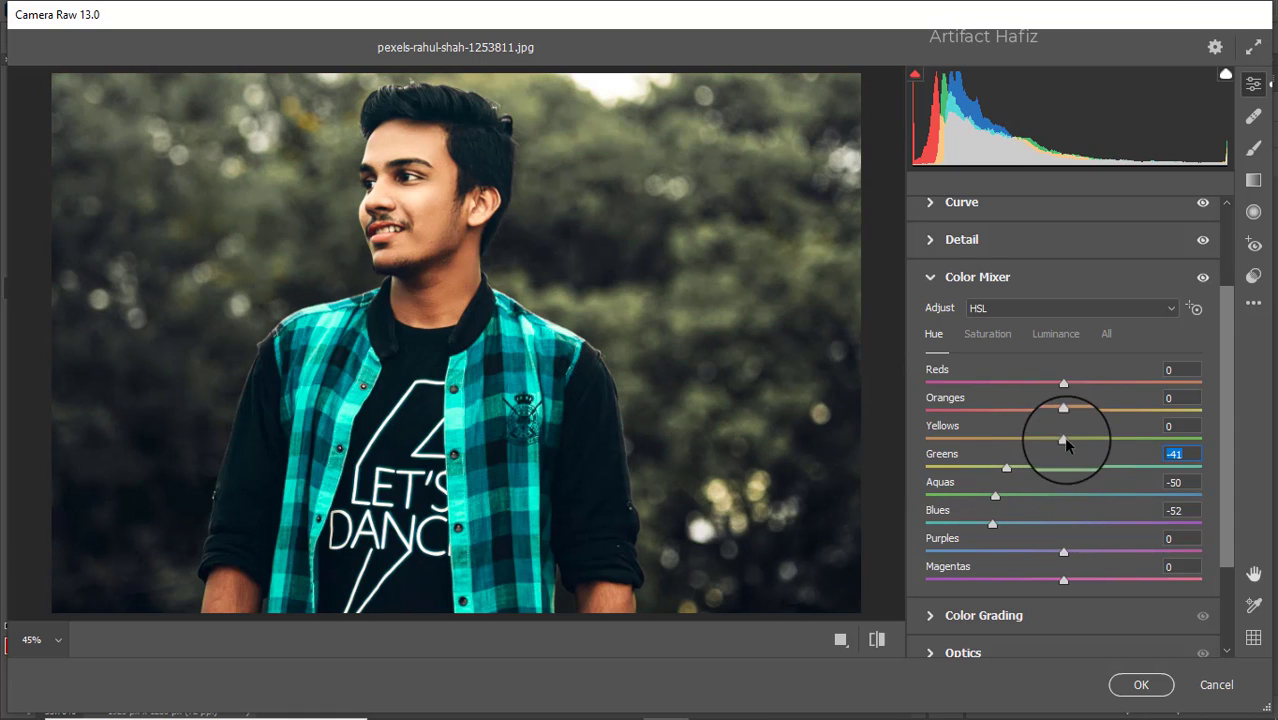
# - Readjust the Greens hue in the Color Mixer and set the Yellows saturation to -25
pyautogui.moveTo(1064, 439); pyautogui.dragTo(1170, 440)
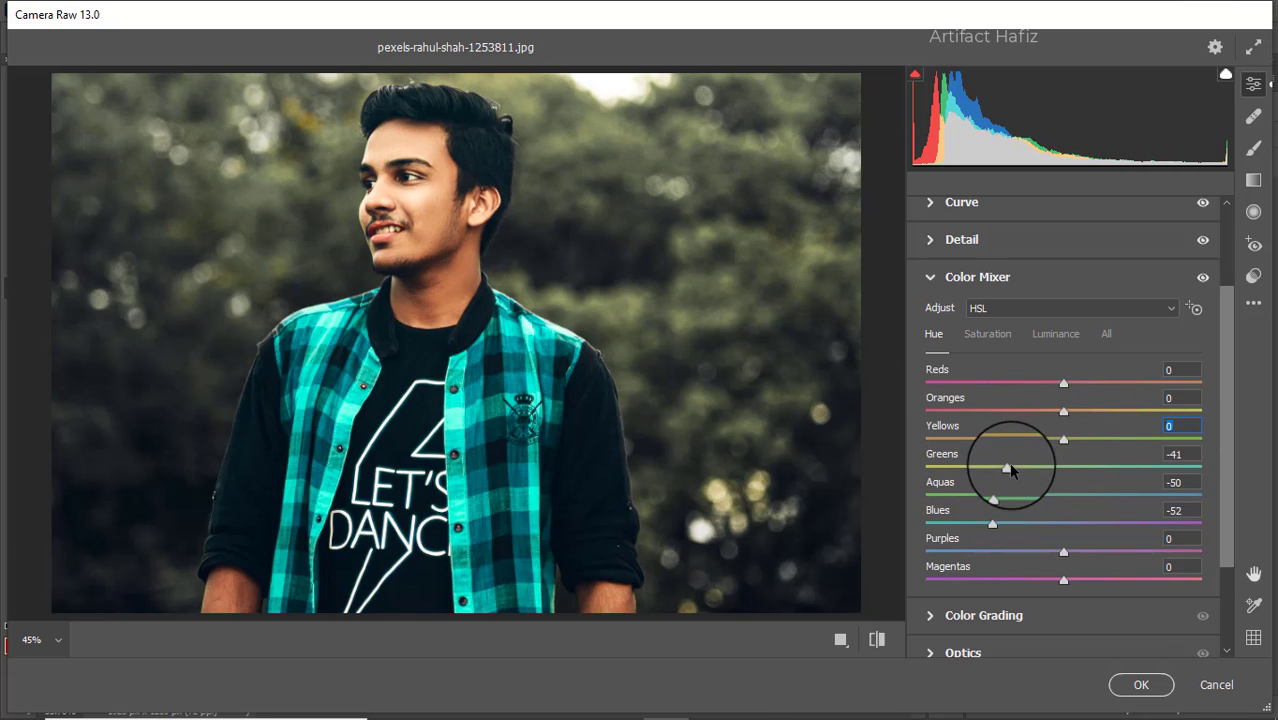
pyautogui.moveTo(1008, 467); pyautogui.dragTo(1027, 440)
pyautogui.click(993, 338)
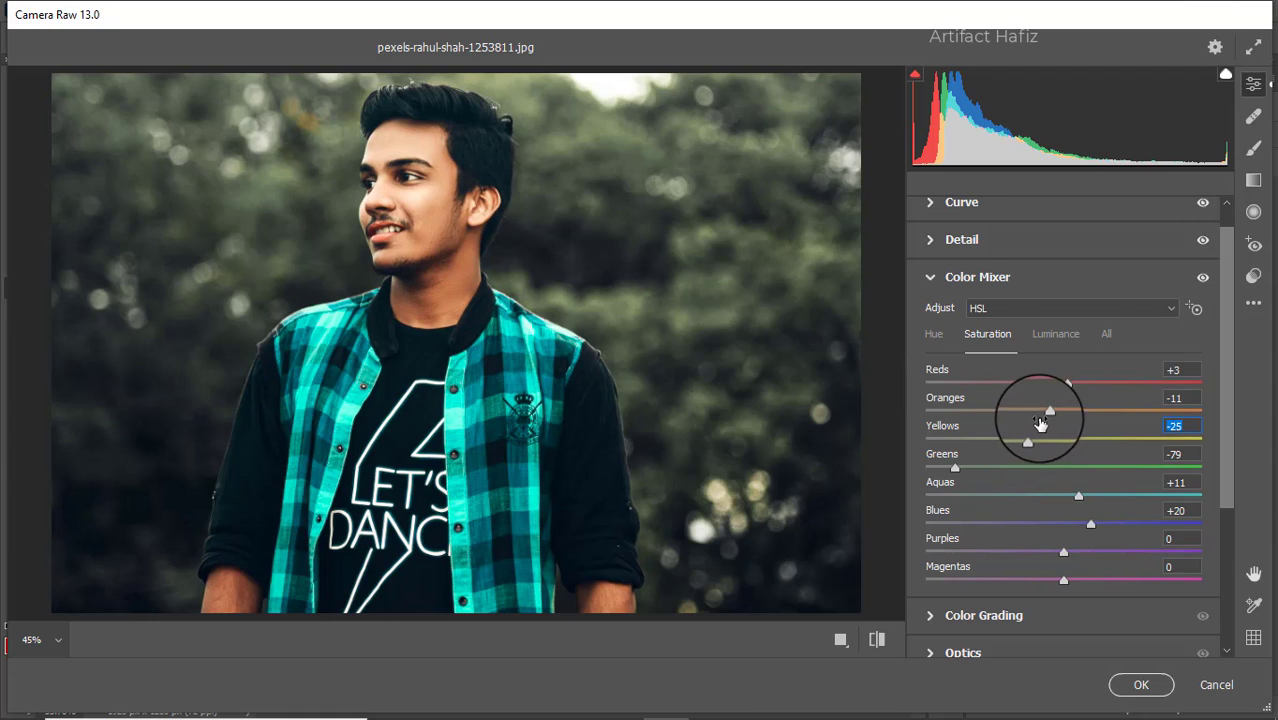
# - In Color Grading, tint the shadows orange-red, the highlights hue 36 with saturation 11, and the midtones hue 83 with saturation 11
pyautogui.scroll(-2, 1008, 340)
pyautogui.click(968, 487)
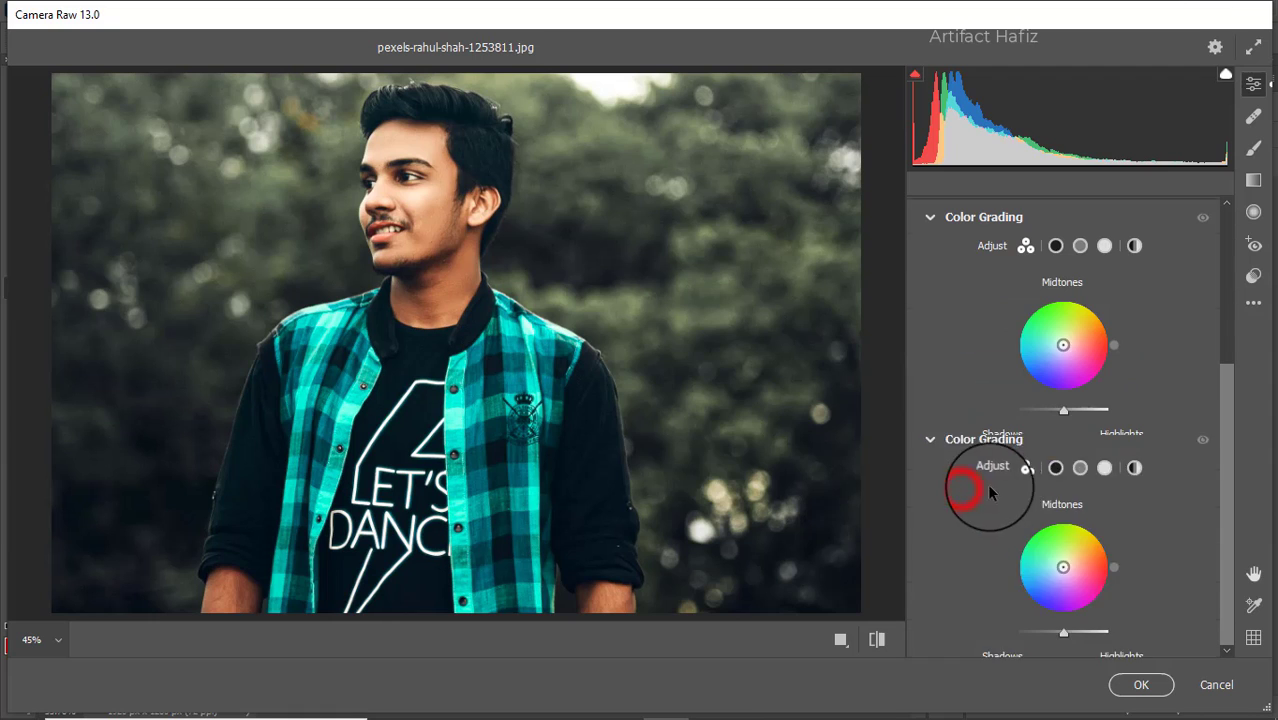
pyautogui.moveTo(1004, 494); pyautogui.dragTo(1169, 451)
pyautogui.moveTo(1168, 449); pyautogui.dragTo(1215, 437)
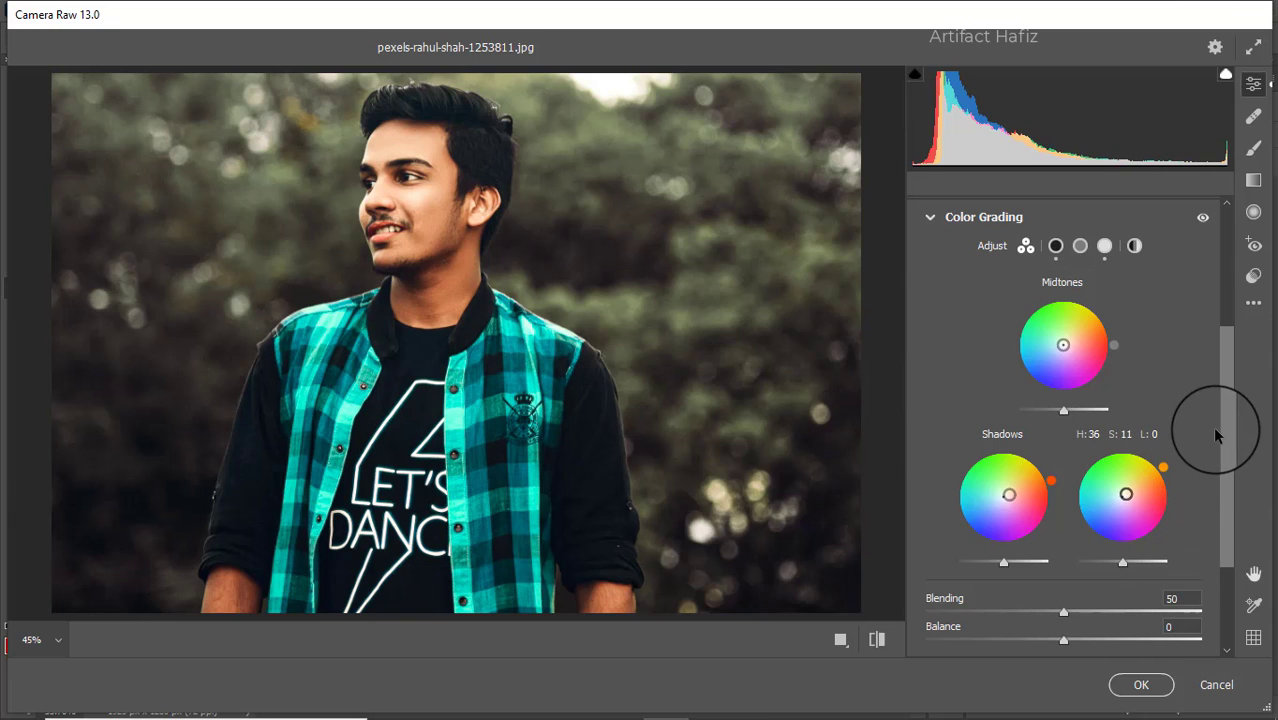
pyautogui.moveTo(1063, 346); pyautogui.dragTo(1192, 373)
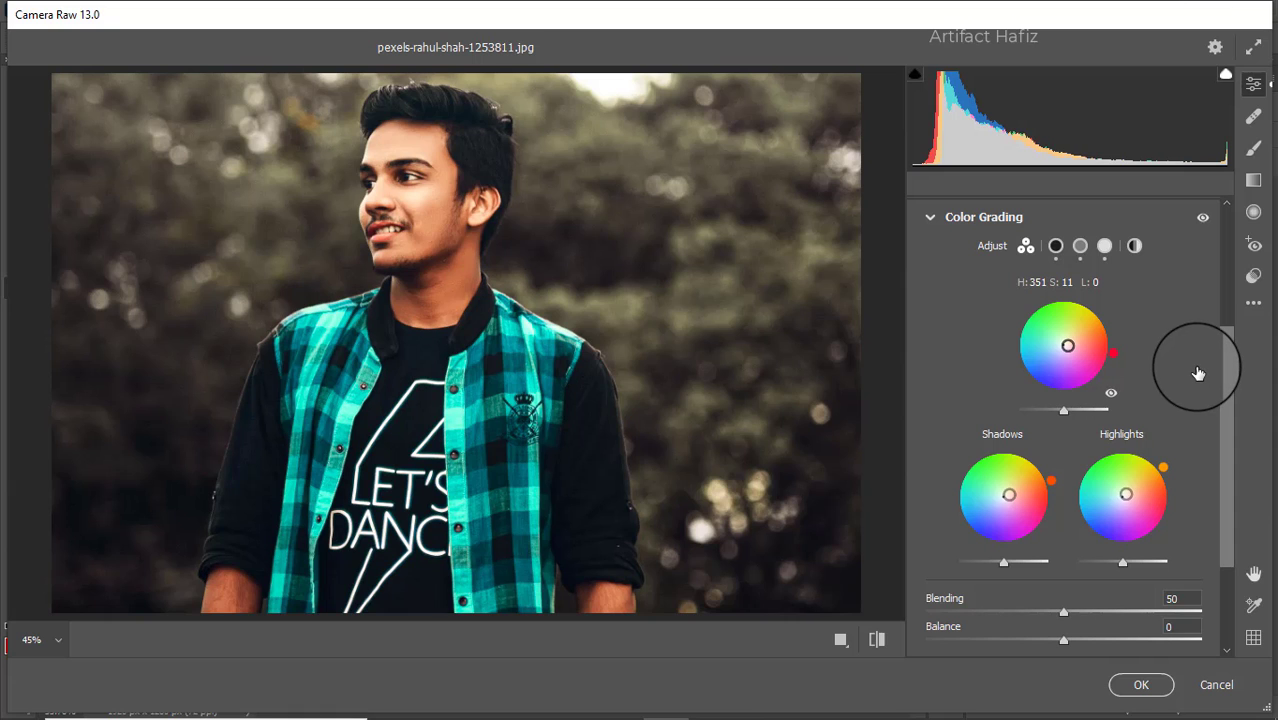
pyautogui.moveTo(1198, 373); pyautogui.dragTo(1079, 245)
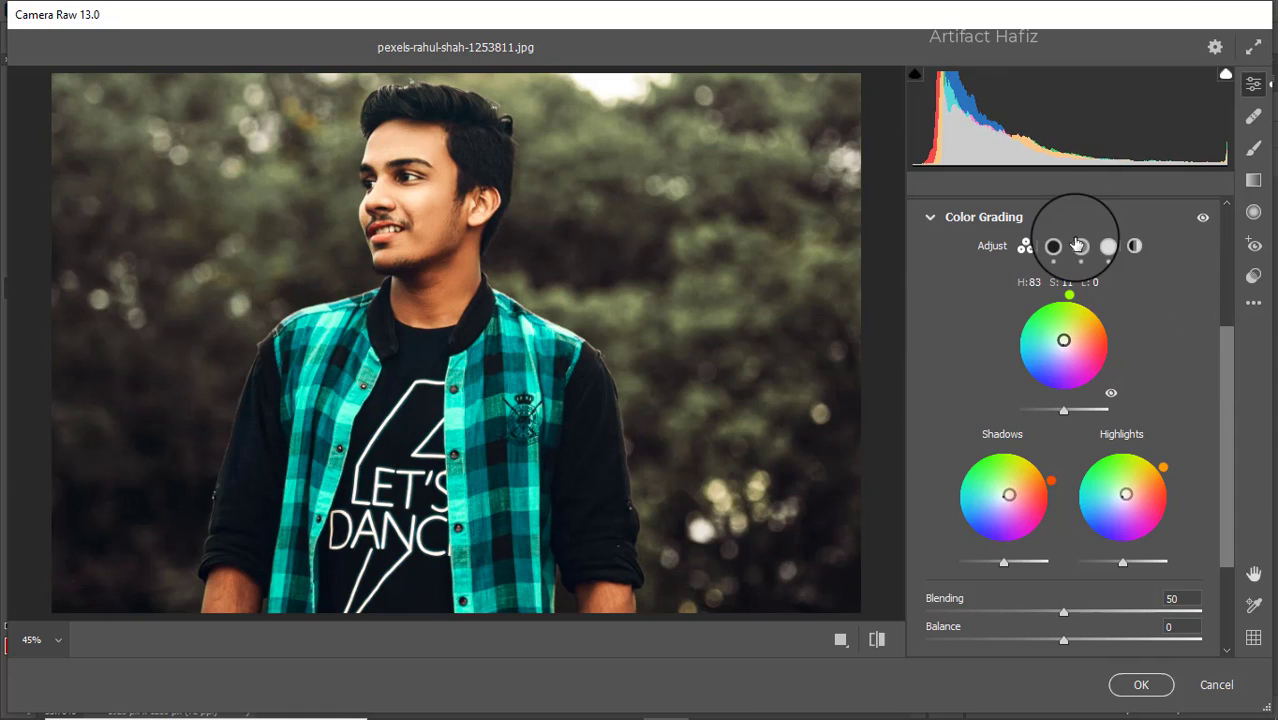
# - In the Effects adjustments, set Vignetting to -2
pyautogui.scroll(-3, 1061, 300)
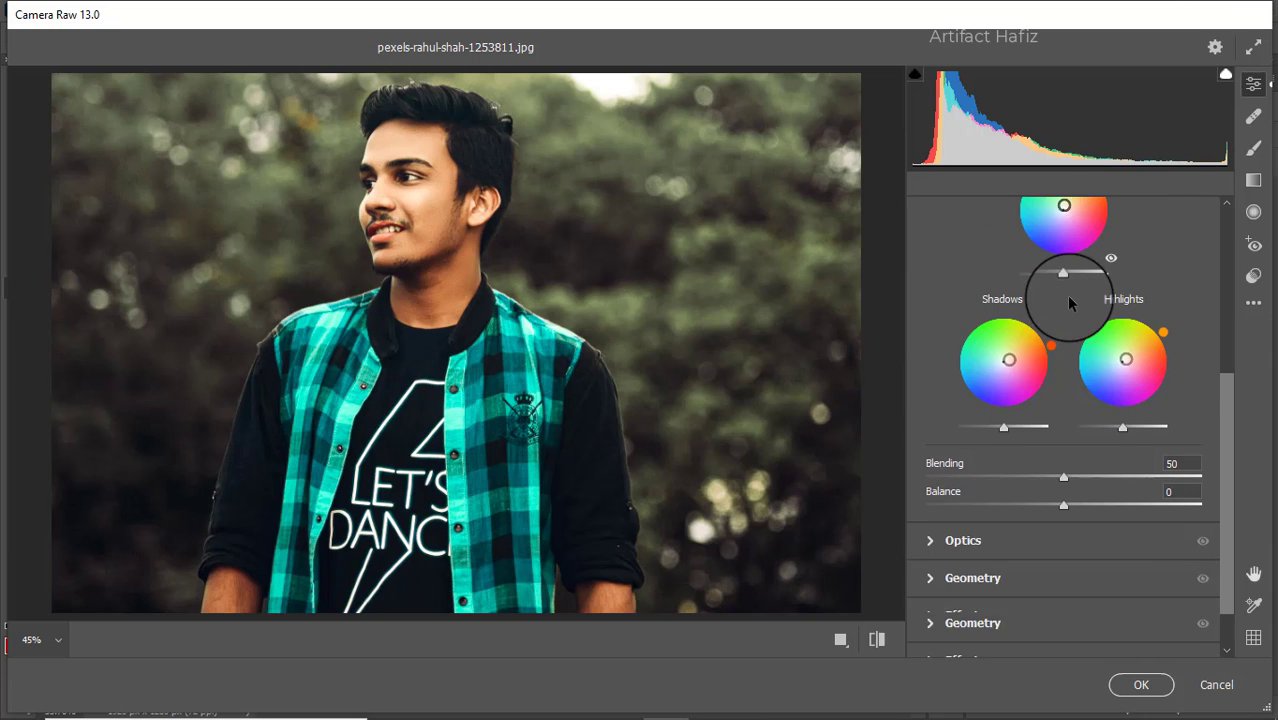
pyautogui.click(957, 536)
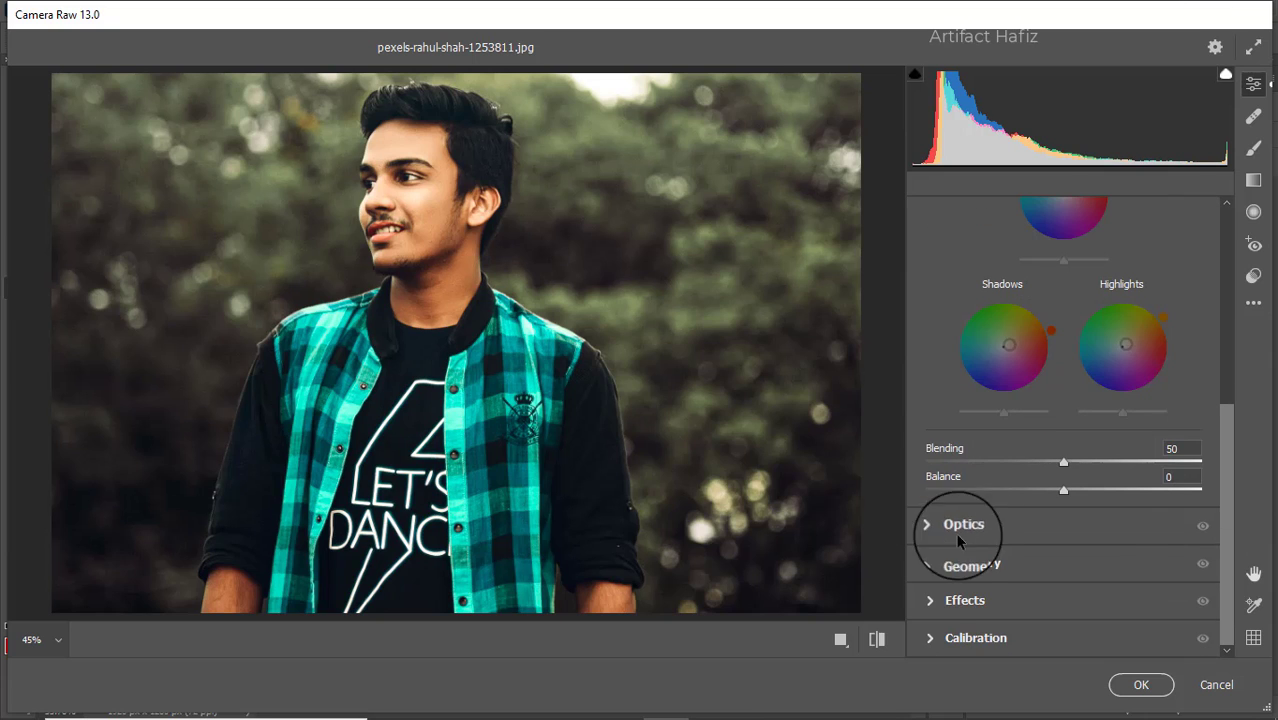
pyautogui.click(955, 601)
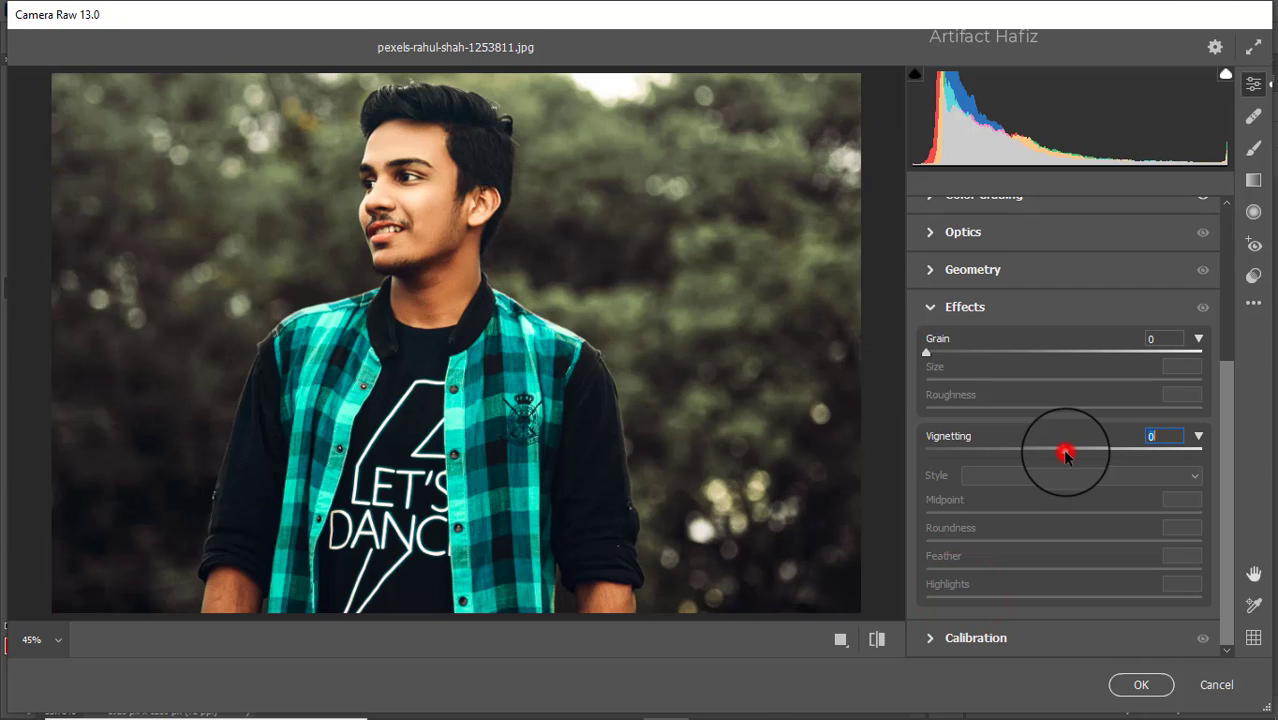
pyautogui.moveTo(1064, 452); pyautogui.dragTo(1062, 450)
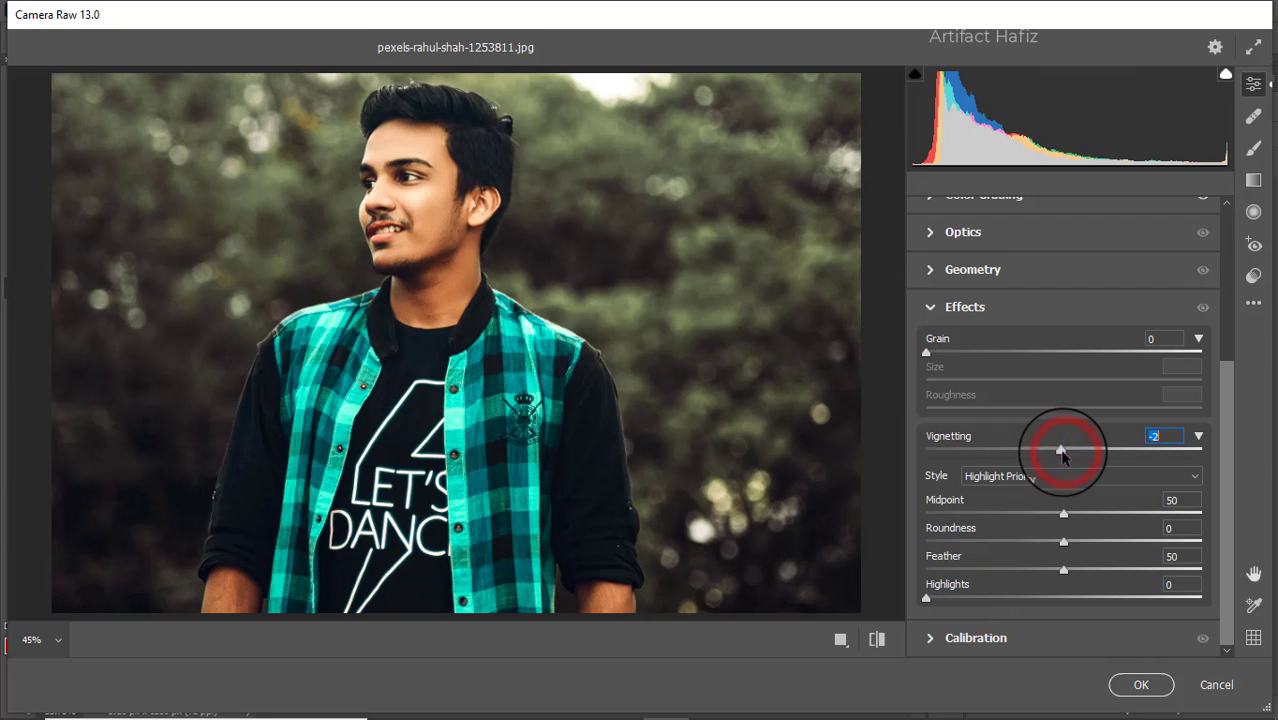
# - Set the Calibration saturation to -38 for Red Primary, +54 for Green Primary and -24 for Blue Primary
pyautogui.click(950, 638)
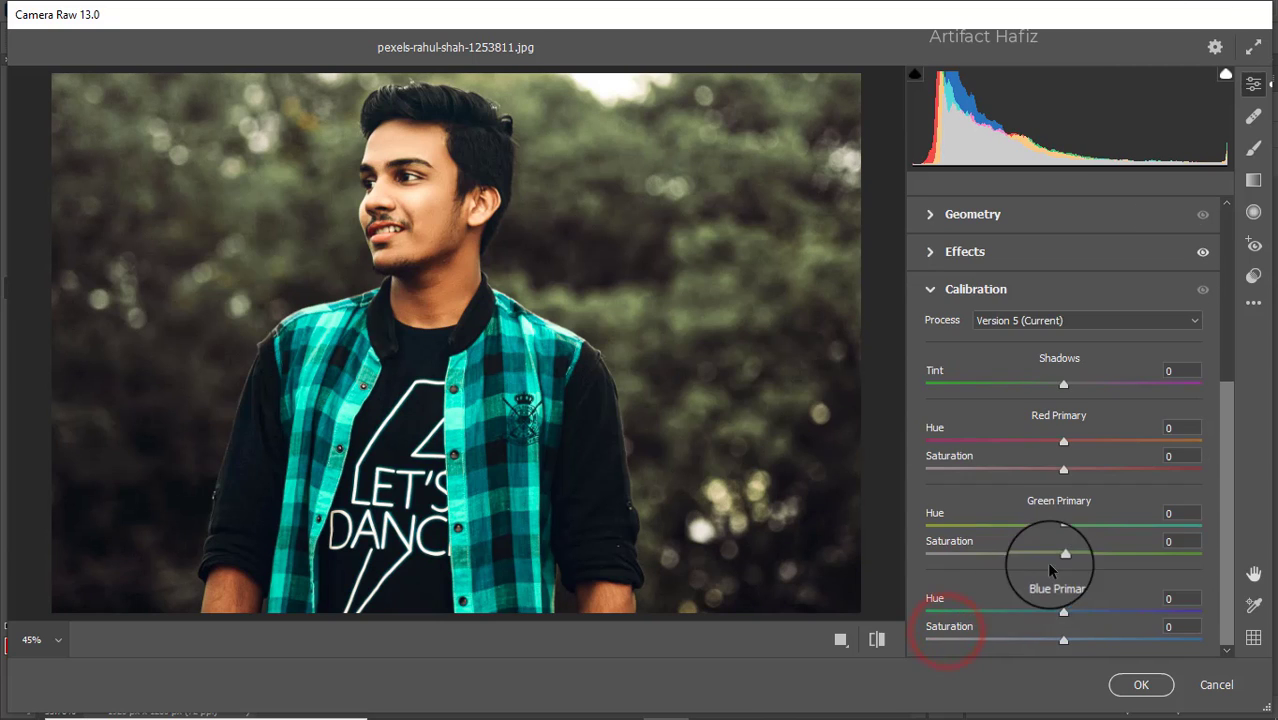
pyautogui.moveTo(1061, 552); pyautogui.dragTo(1148, 559)
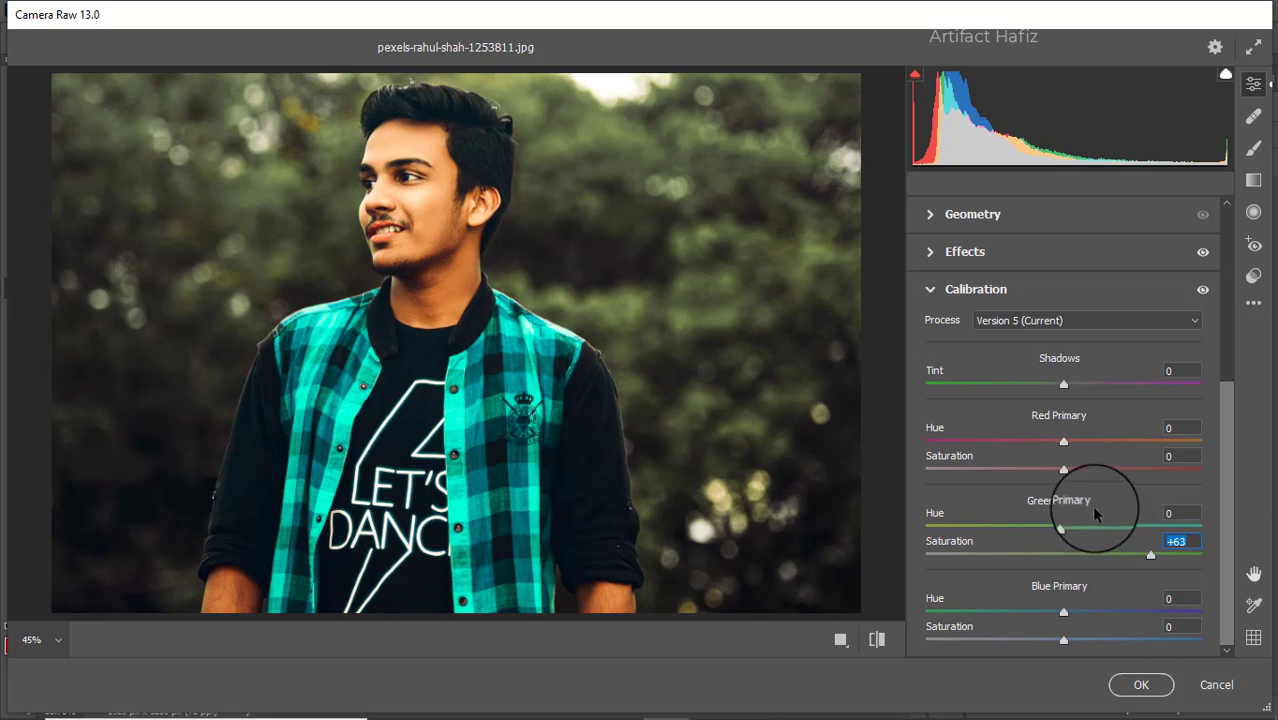
pyautogui.moveTo(1064, 472); pyautogui.dragTo(1006, 474)
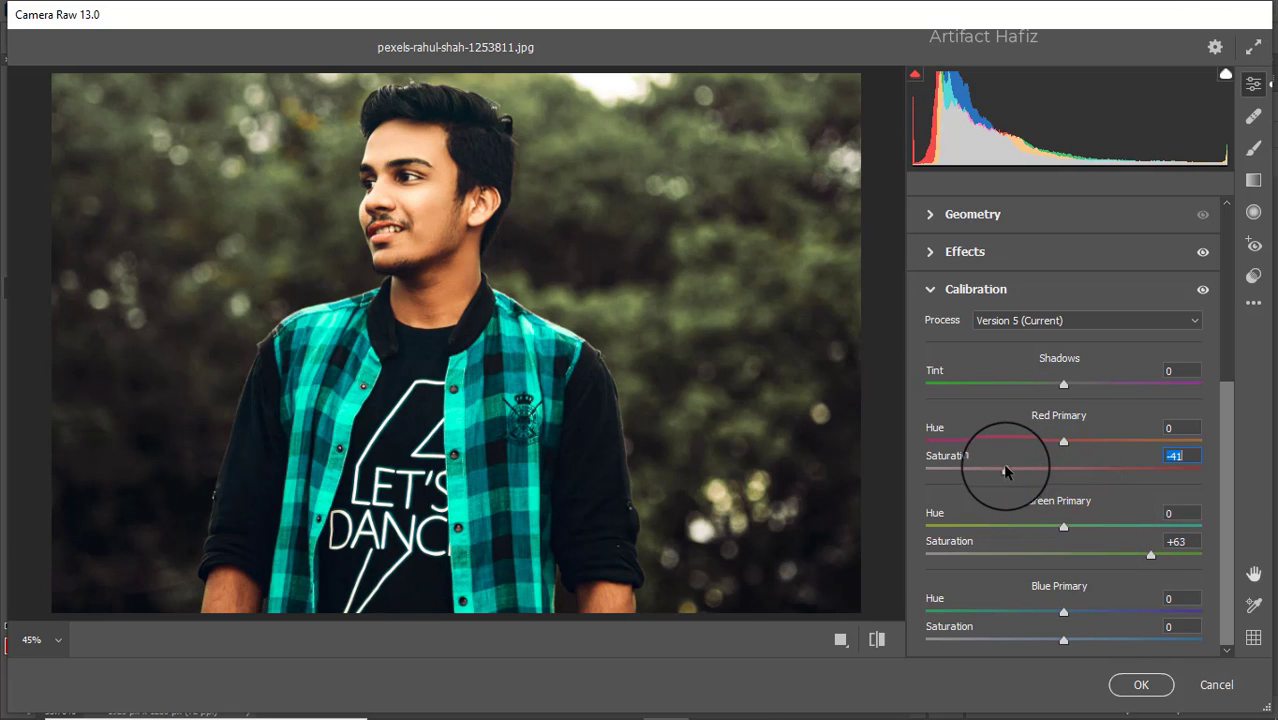
pyautogui.moveTo(1006, 472); pyautogui.dragTo(1011, 470)
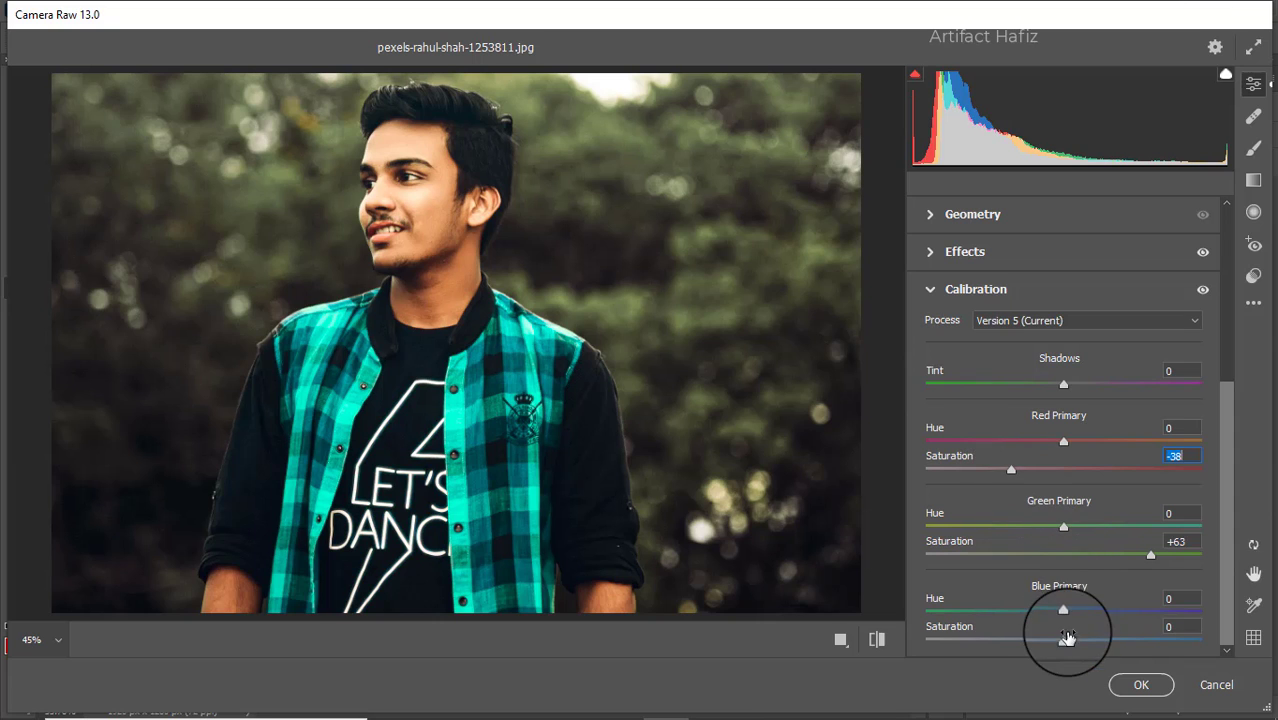
pyautogui.moveTo(1066, 638); pyautogui.dragTo(1030, 644)
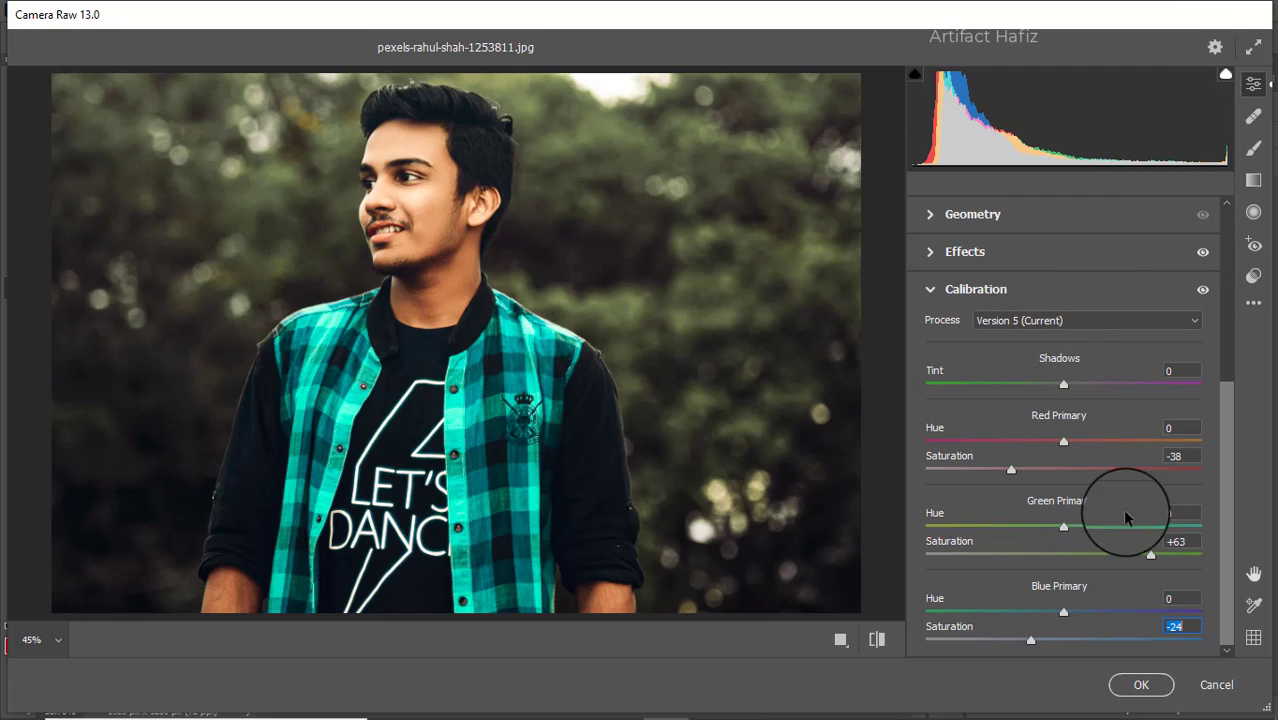
pyautogui.moveTo(1152, 552); pyautogui.dragTo(1138, 554)
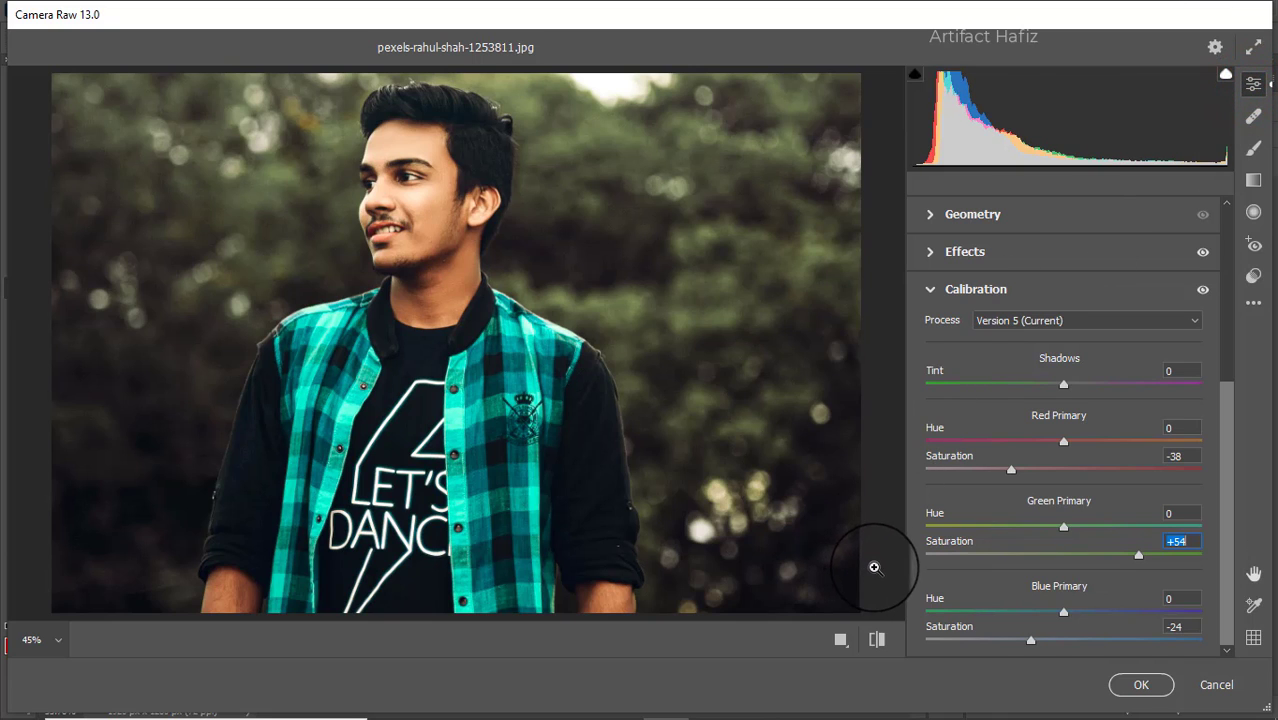
# - Add a Graduated Filter from the photo's upper-left corner to just above the shoulder, with Exposure +1.70 and Temperature +100
pyautogui.click(1253, 181)
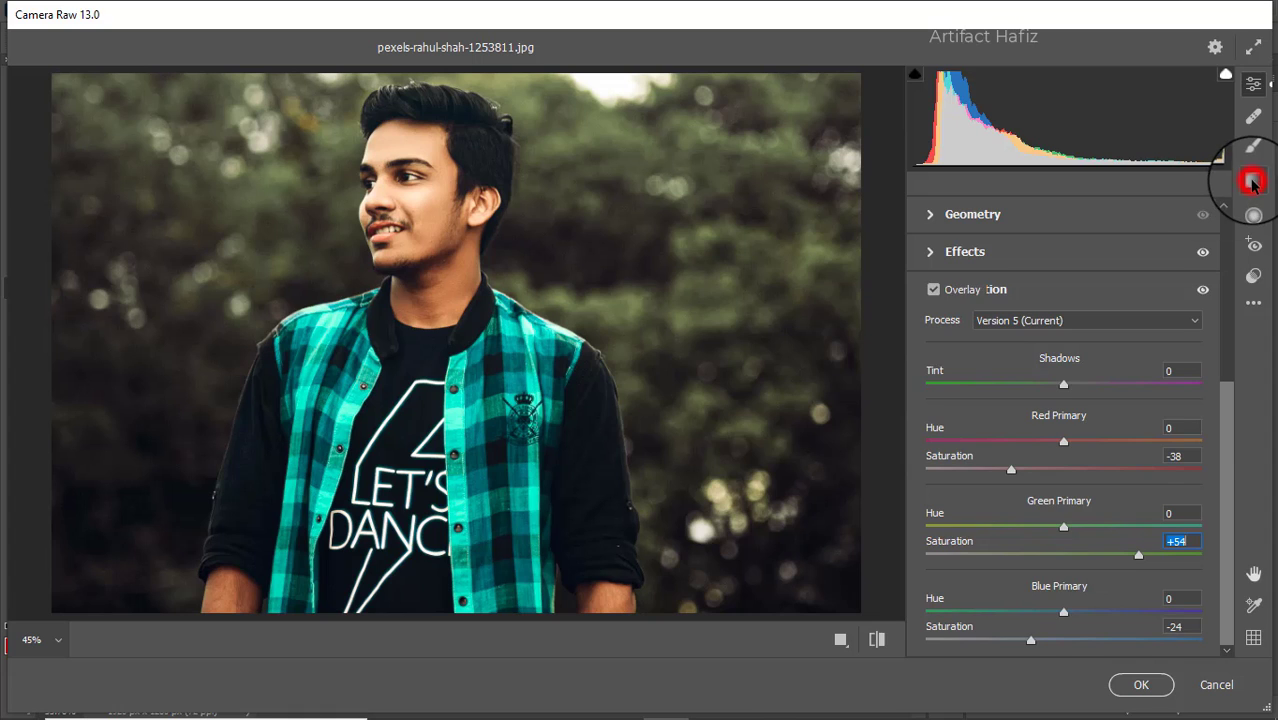
pyautogui.moveTo(48, 85); pyautogui.dragTo(303, 360)
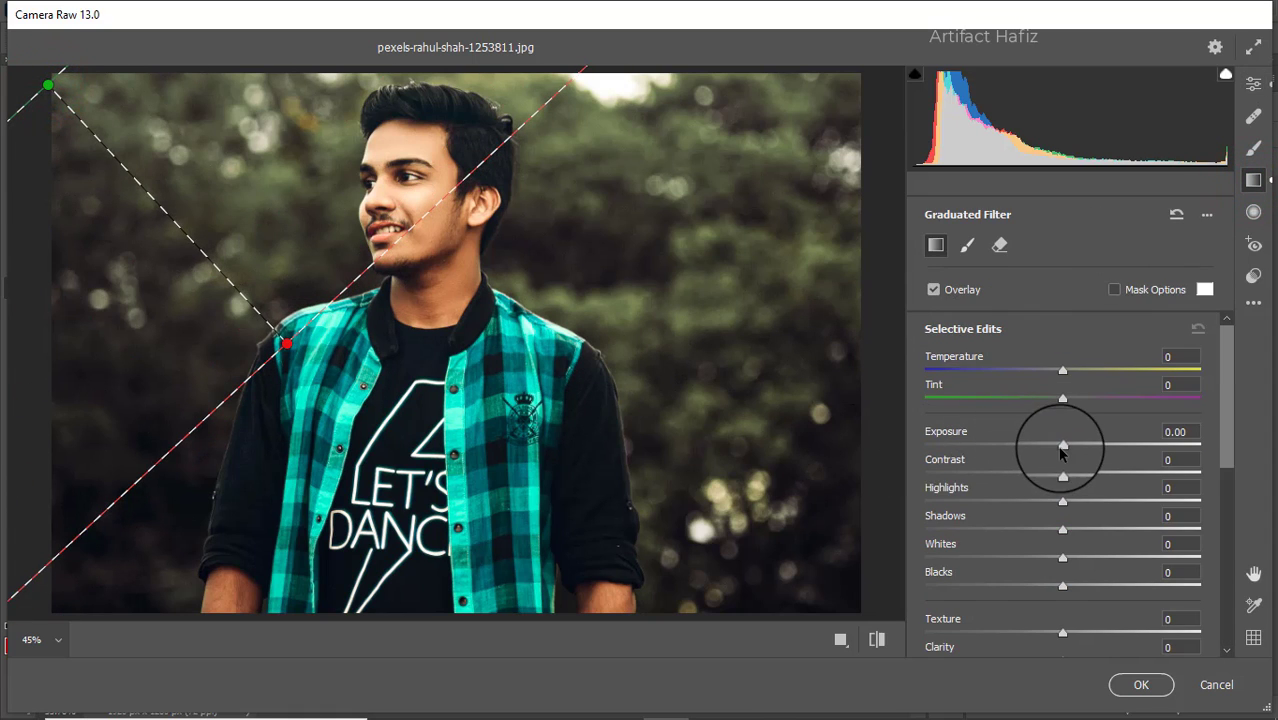
pyautogui.moveTo(1062, 446); pyautogui.dragTo(1119, 451)
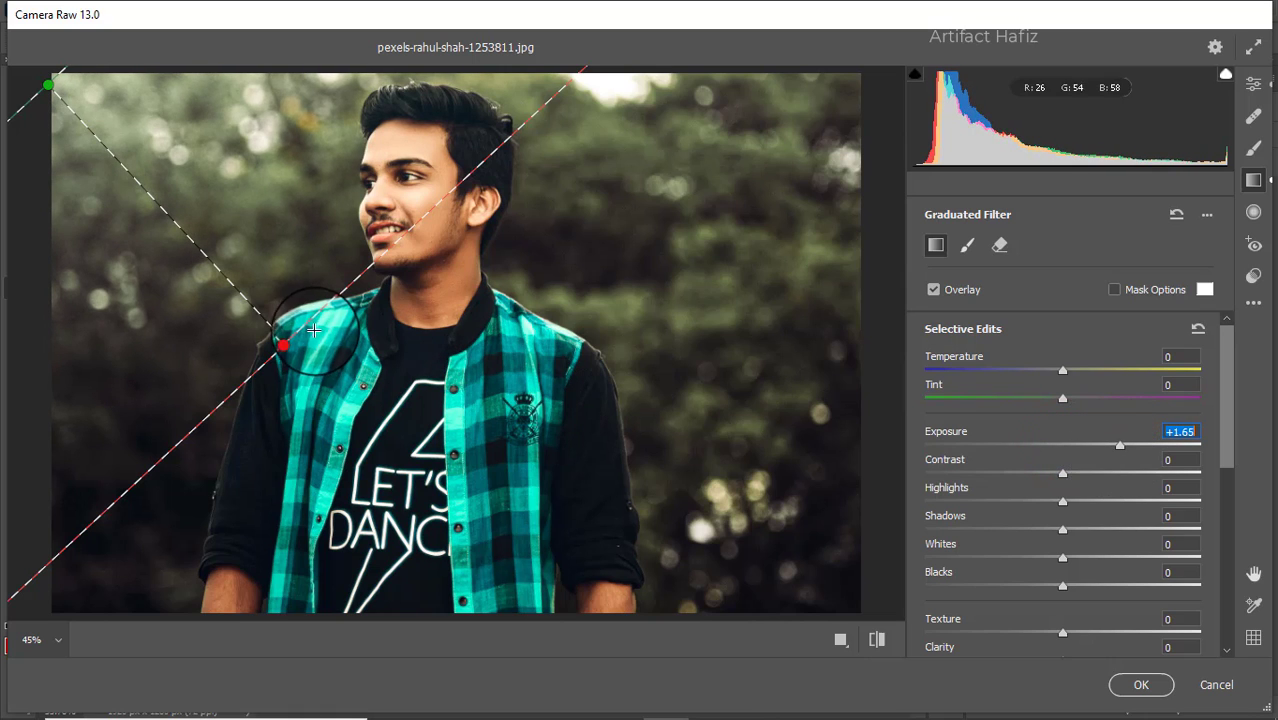
pyautogui.moveTo(283, 345); pyautogui.dragTo(325, 455)
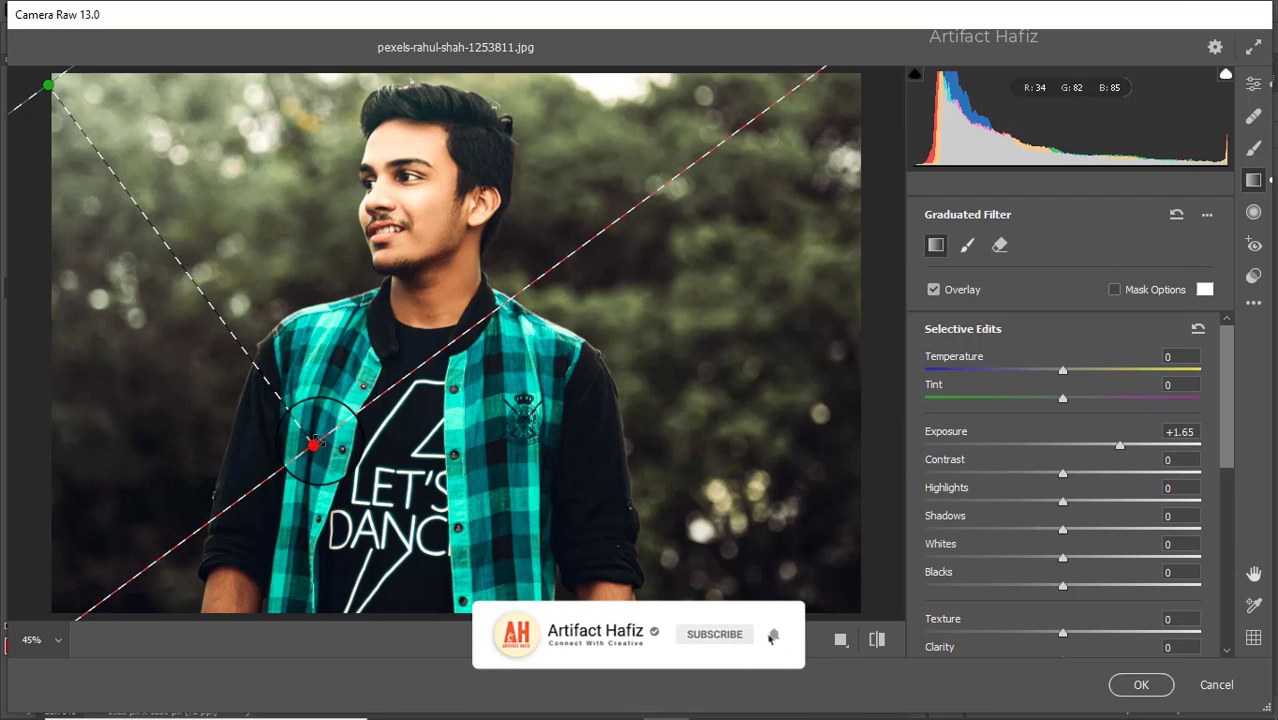
pyautogui.moveTo(314, 443); pyautogui.dragTo(214, 286)
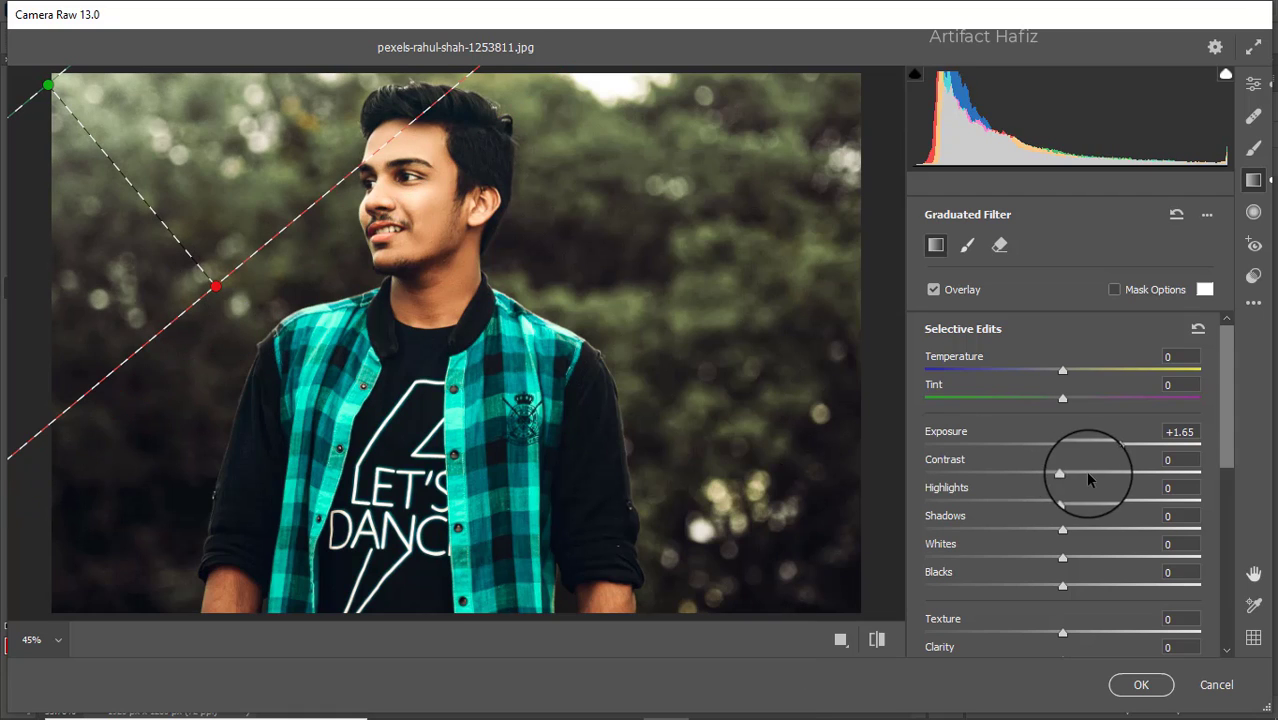
pyautogui.moveTo(1120, 447)
pyautogui.mouseDown()
pyautogui.moveTo(1148, 452)
pyautogui.moveTo(1121, 452)
pyautogui.mouseUp()
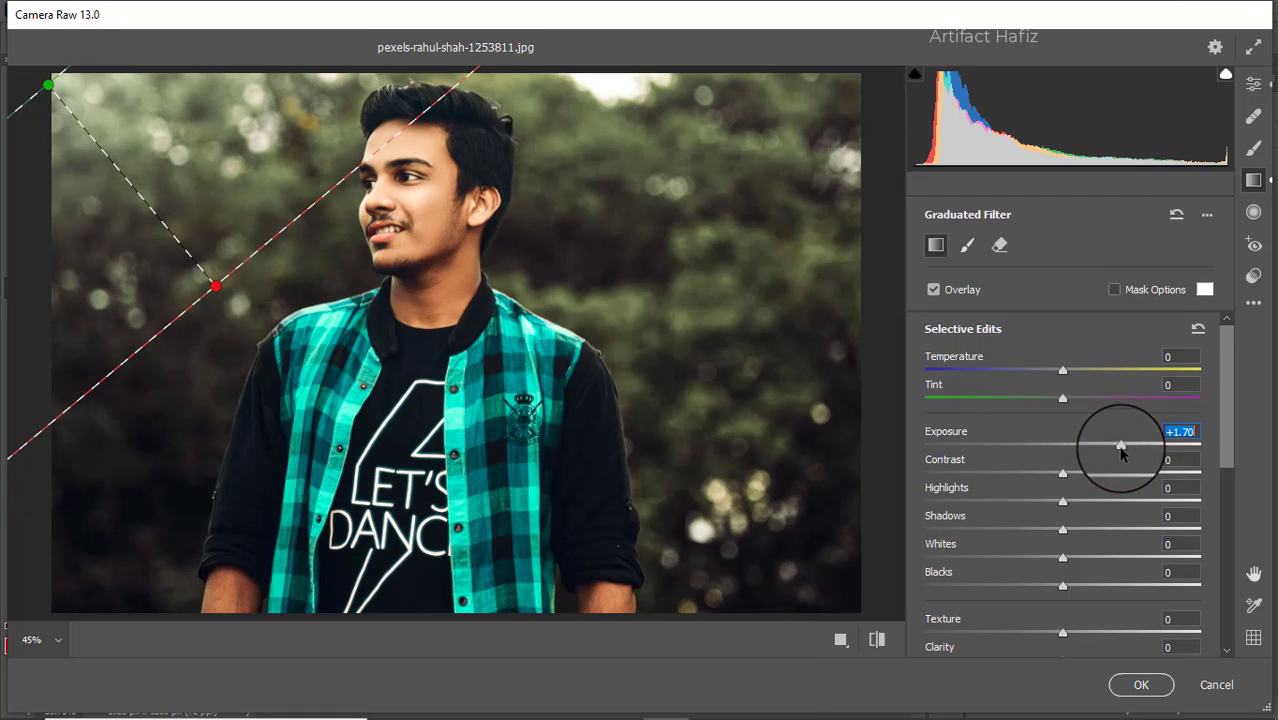
pyautogui.moveTo(1062, 370); pyautogui.dragTo(1206, 376)
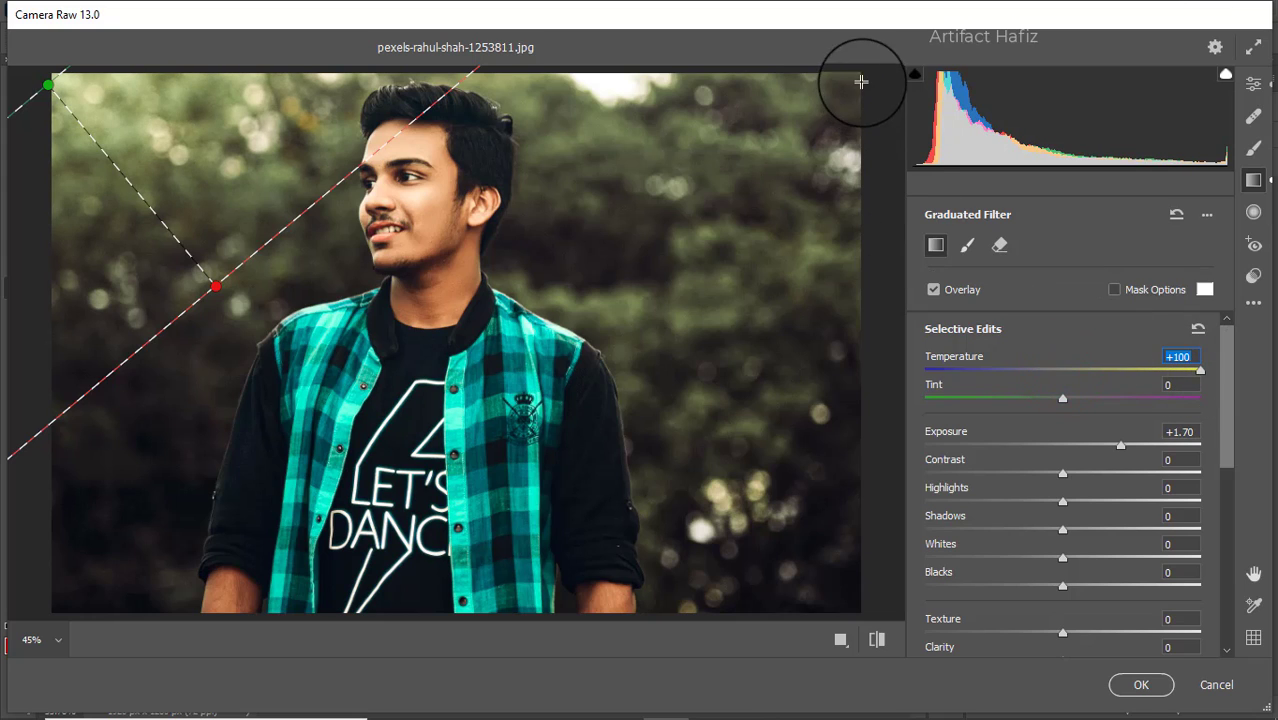
# - Add a second Graduated Filter from the photo's upper-right corner down to the sleeve and set its Exposure to +1.10
pyautogui.moveTo(860, 80); pyautogui.dragTo(589, 404)
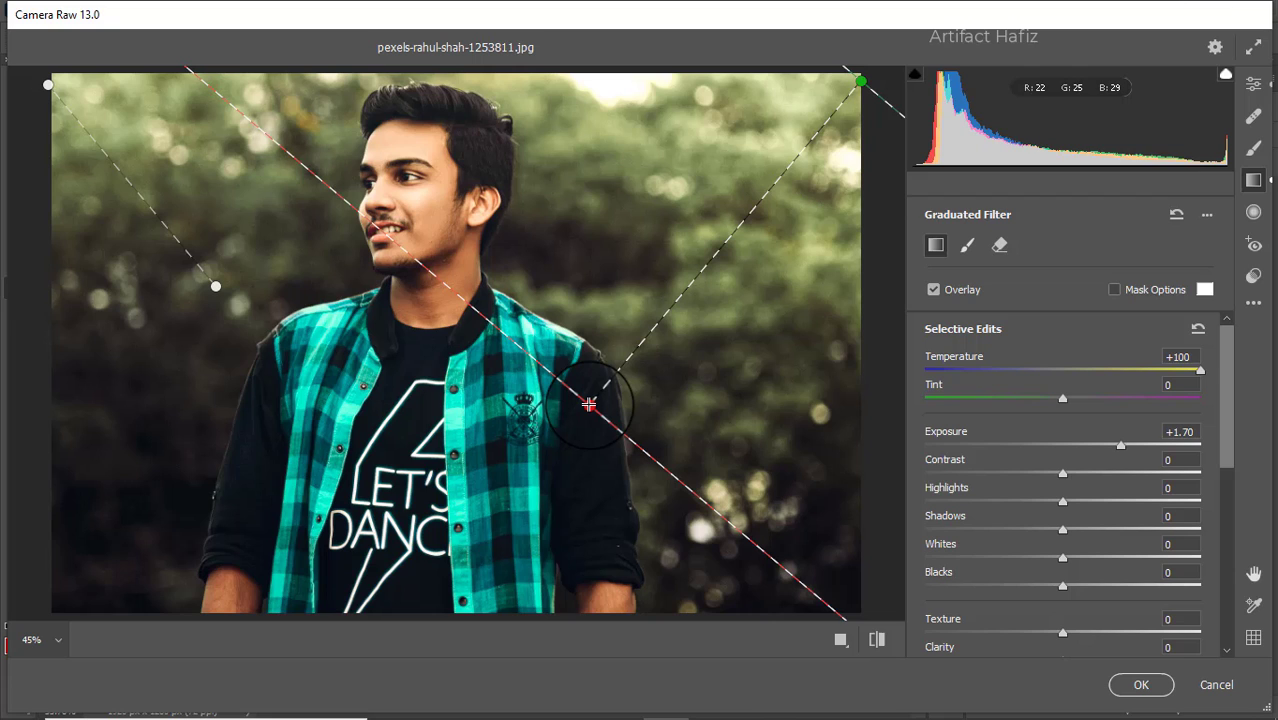
pyautogui.click(1119, 447)
pyautogui.moveTo(1117, 448)
pyautogui.mouseDown()
pyautogui.moveTo(1084, 445)
pyautogui.moveTo(1100, 446)
pyautogui.mouseUp()
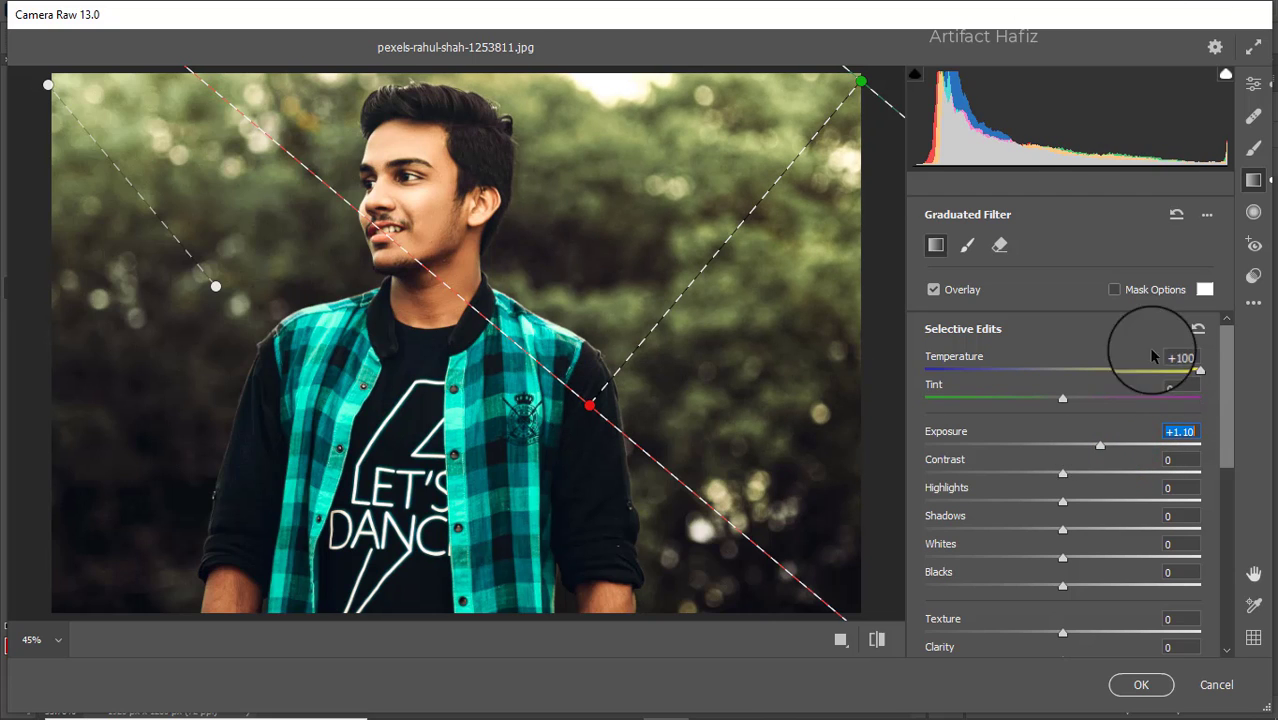
# - With before and after shown side by side, set the Basic Exposure to -0.20 and apply the Camera Raw Filter
pyautogui.click(1255, 86)
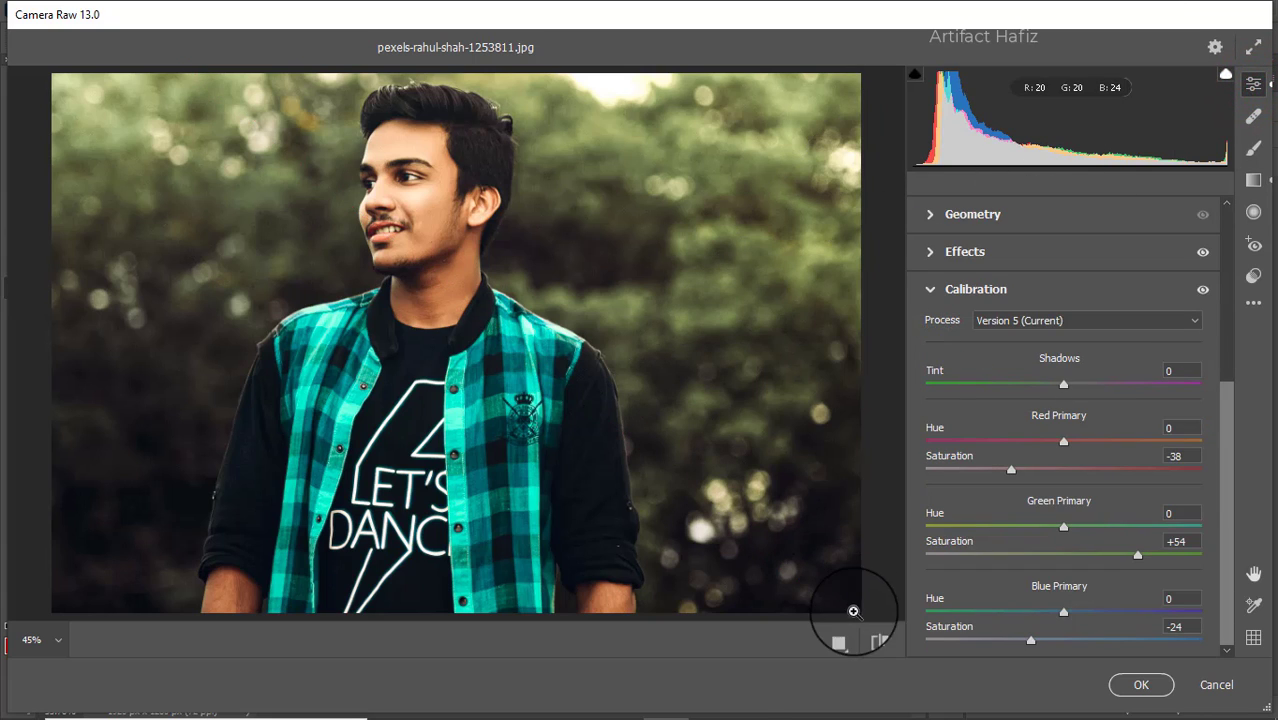
pyautogui.click(840, 640)
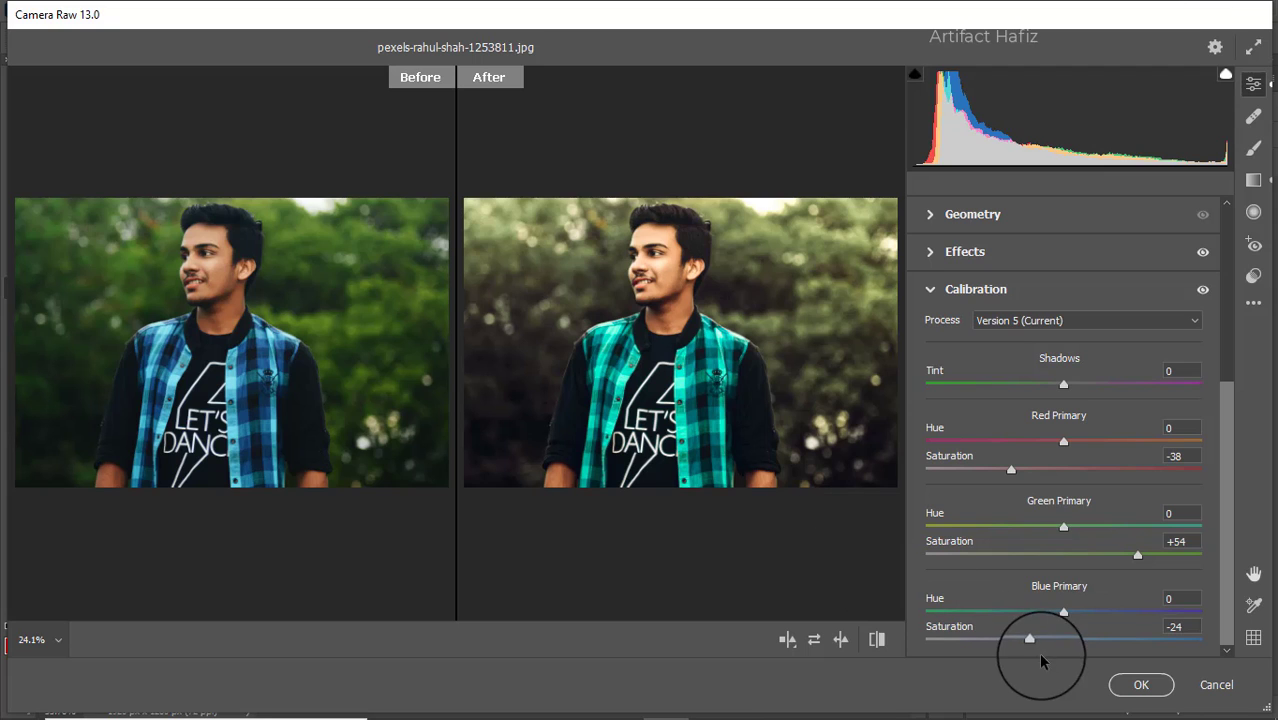
pyautogui.scroll(3, 1175, 370)
pyautogui.scroll(1, 1175, 368)
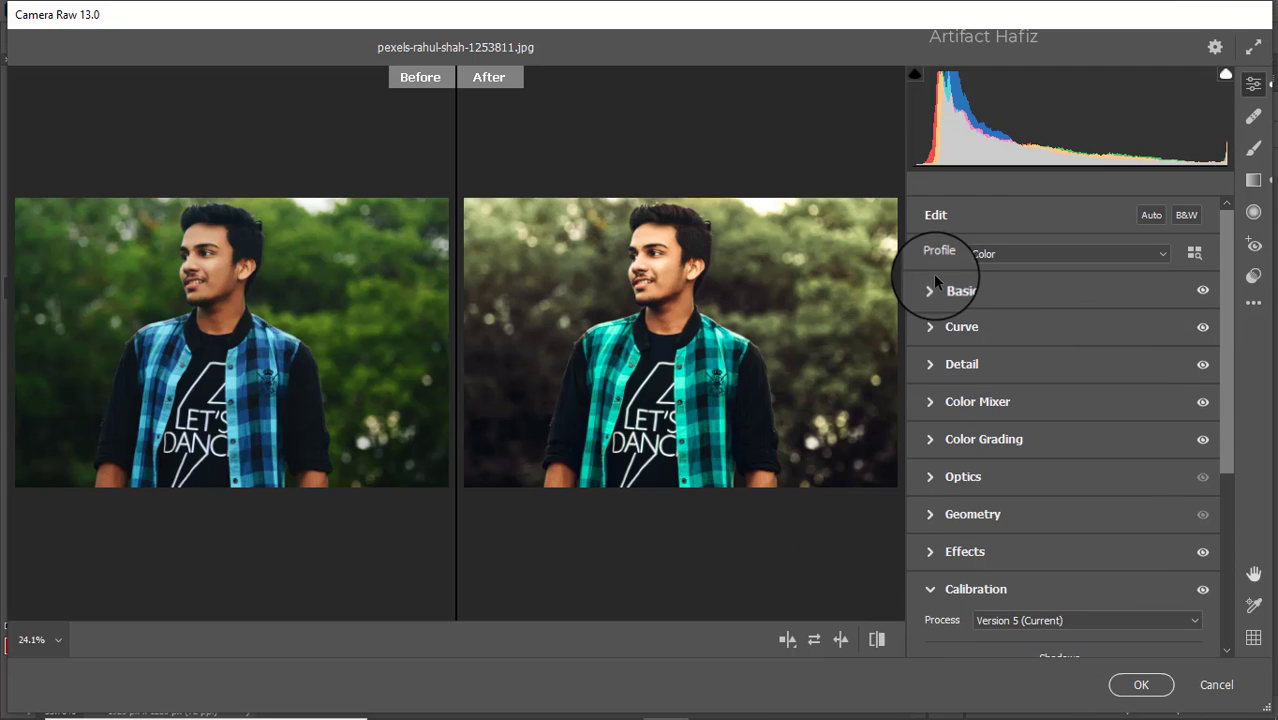
pyautogui.click(931, 287)
pyautogui.moveTo(1061, 362); pyautogui.dragTo(1056, 370)
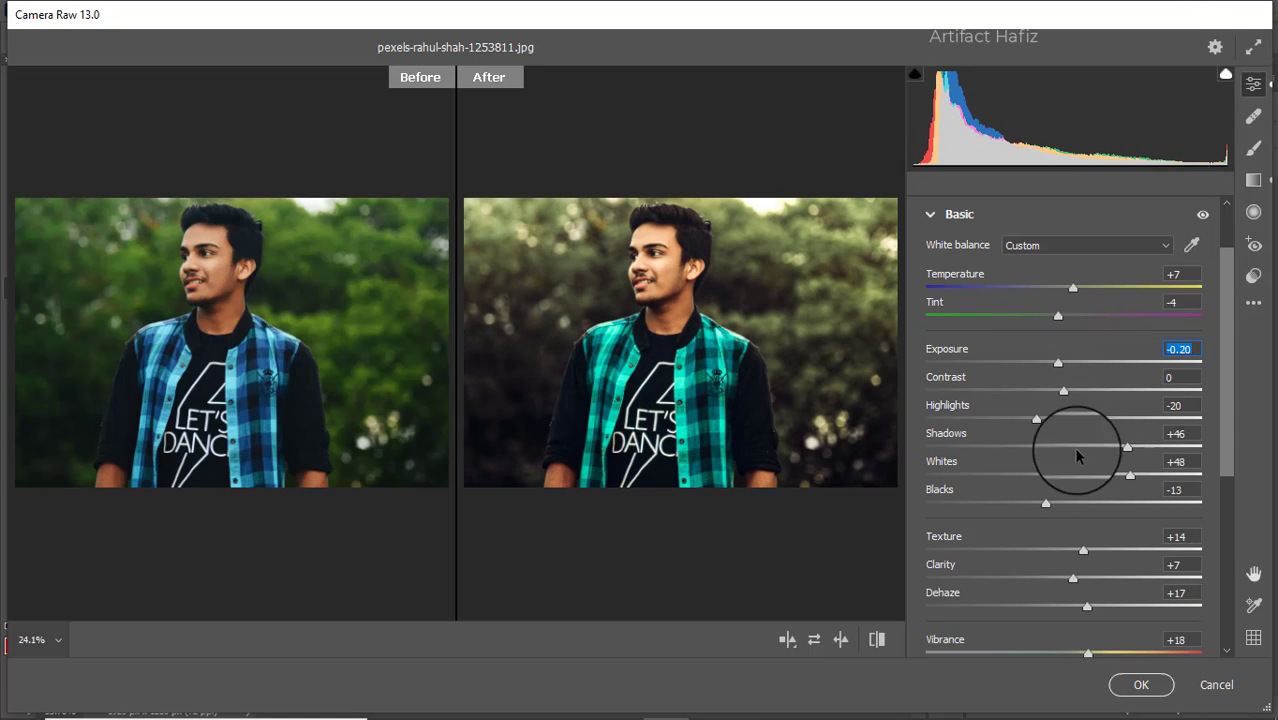
pyautogui.click(1135, 685)
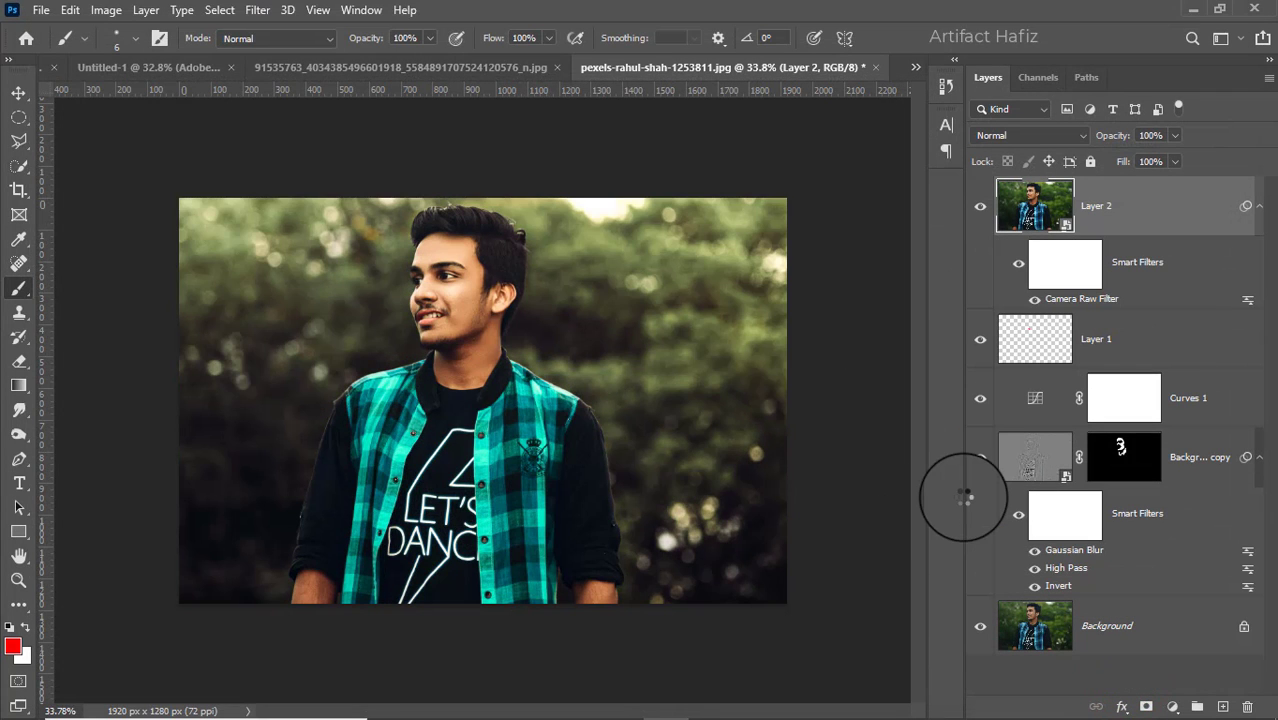
# - Toggle the visibility of all layers above the Background to compare the original photo with the edited result
pyautogui.press('alt')
pyautogui.keyDown('alt'); pyautogui.click(980, 630); pyautogui.keyUp('alt')
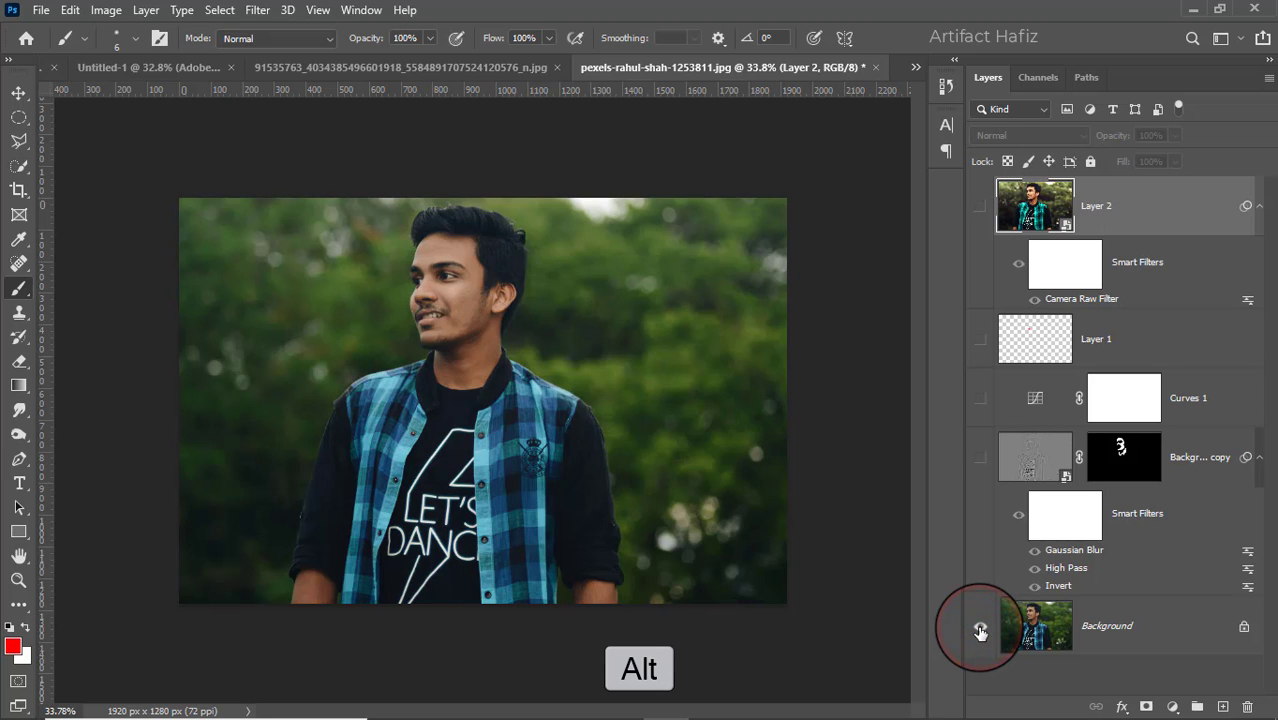
pyautogui.keyDown('alt'); pyautogui.click(980, 630); pyautogui.keyUp('alt')
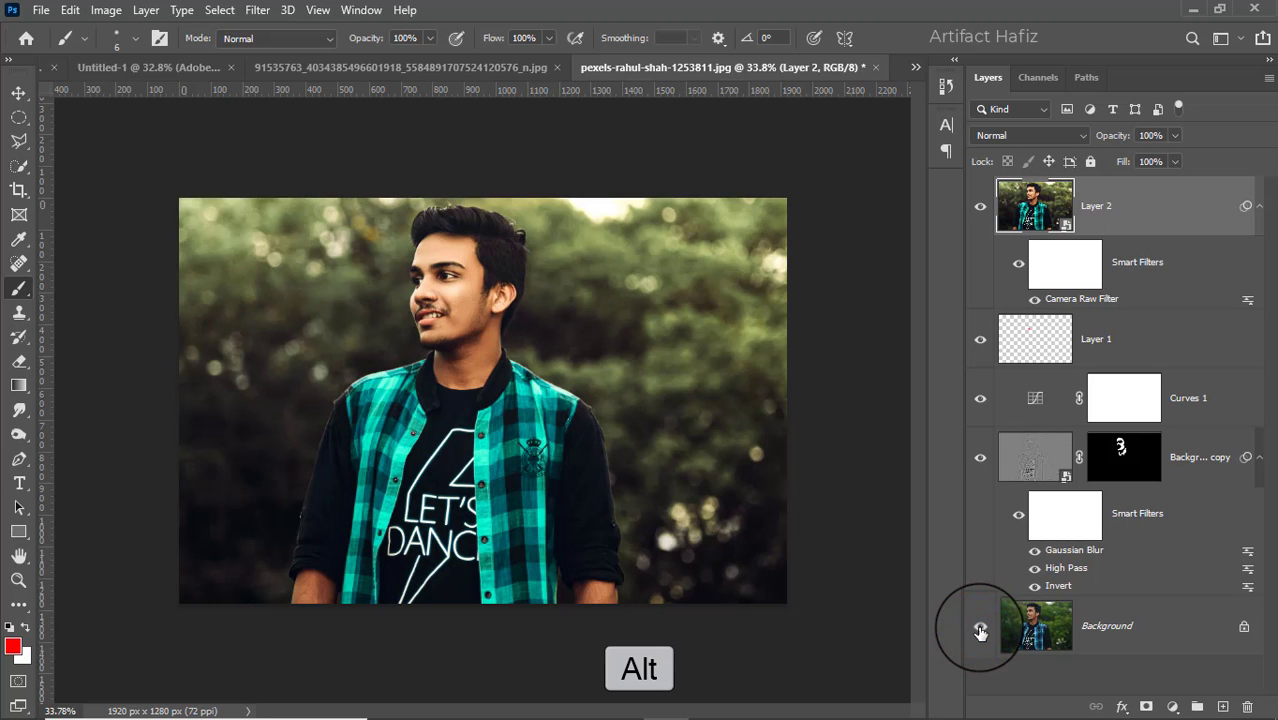
pyautogui.keyDown('alt'); pyautogui.click(980, 630); pyautogui.keyUp('alt')
pyautogui.keyDown('alt'); pyautogui.click(980, 630); pyautogui.keyUp('alt')
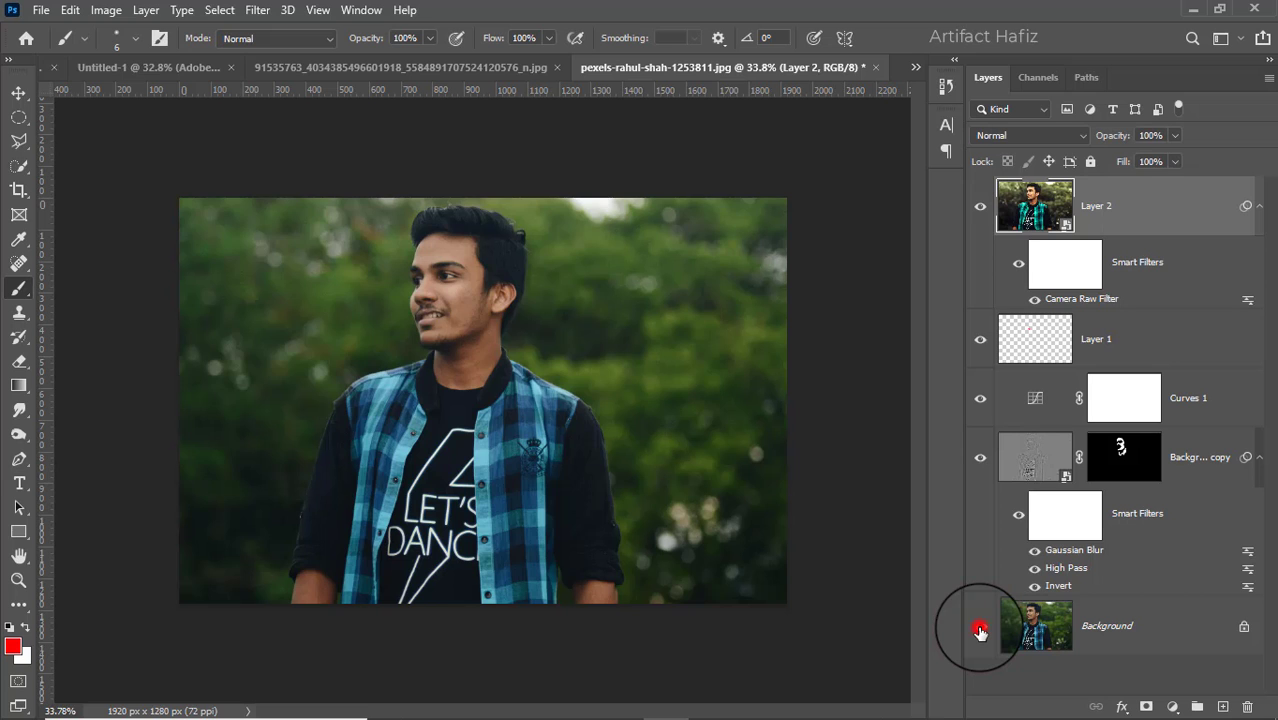